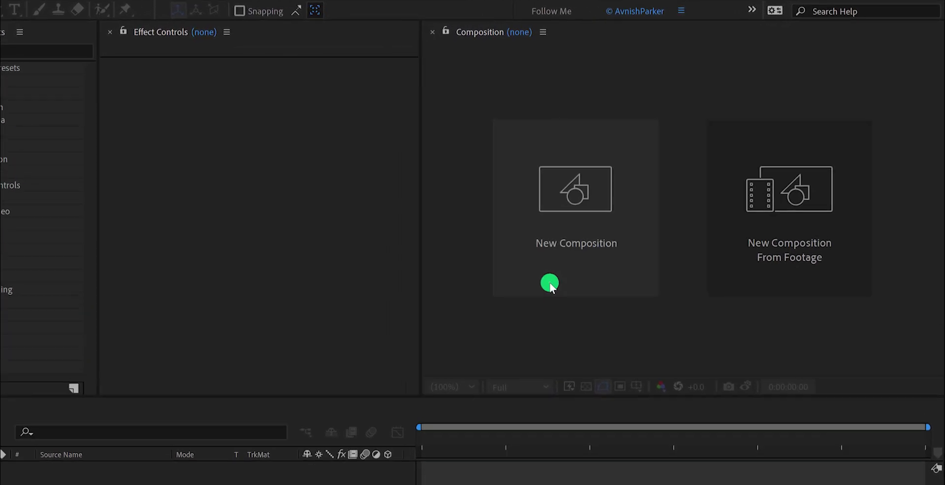
Create a 1920 x 854 px composition named All Of Us Intro at 24 fps, 10 seconds long, with a black background
{"action": "left_click", "coordinate": [550, 284]}
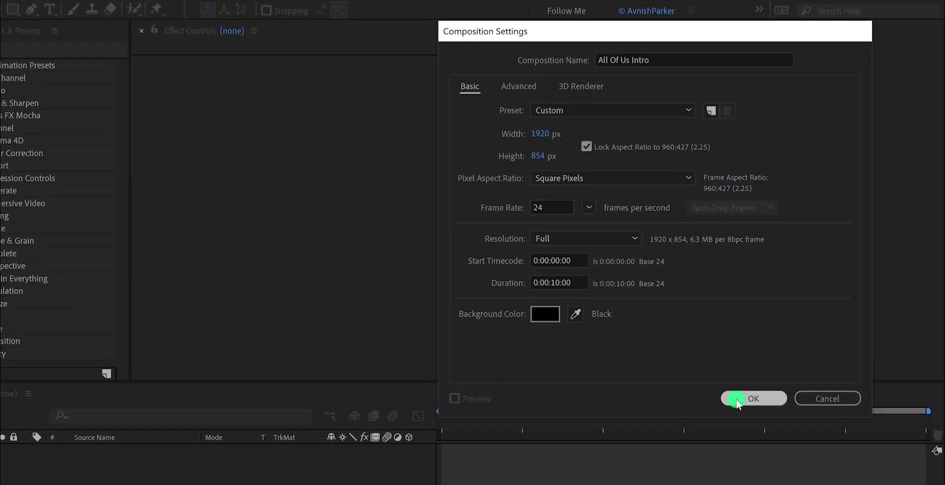
{"action": "left_click", "coordinate": [724, 459]}
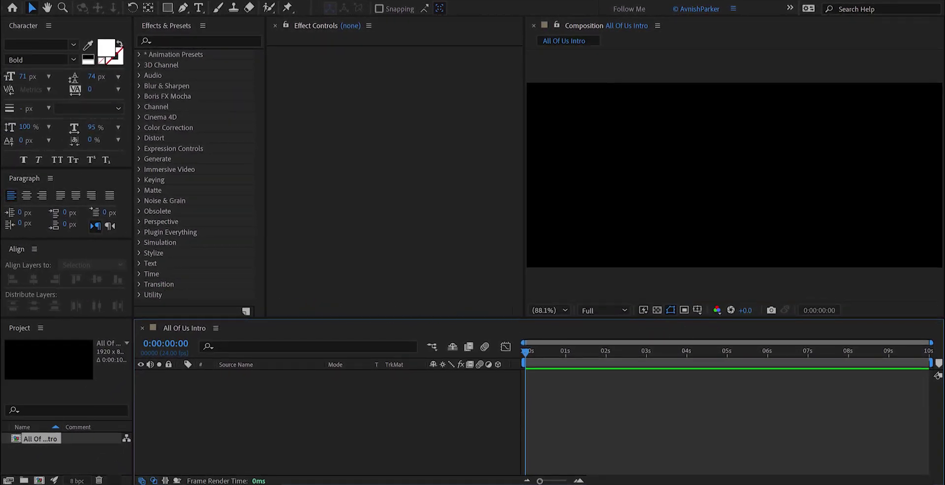
Add Metal_Texture.png to the All Of Us Intro timeline and set its scale to 55%
{"action": "left_click_drag", "start_coordinate": [34, 438], "coordinate": [256, 401]}
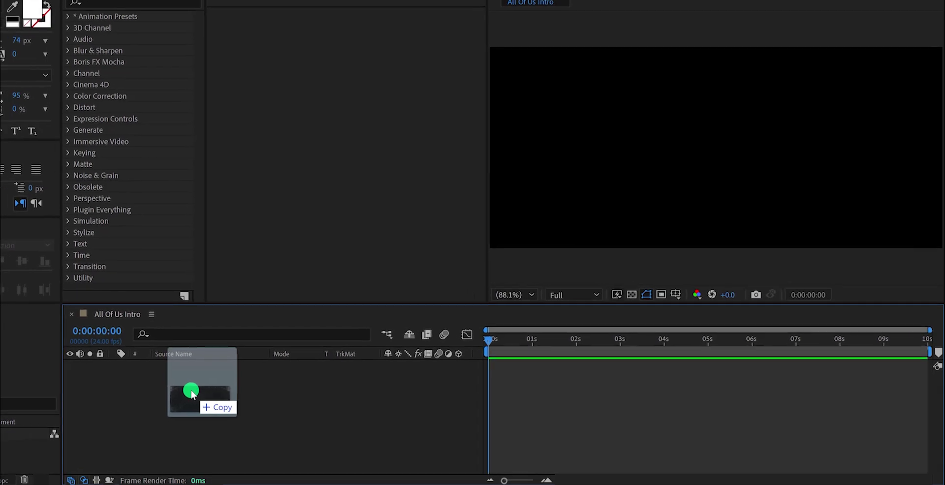
{"action": "left_click_drag", "start_coordinate": [191, 394], "coordinate": [192, 391]}
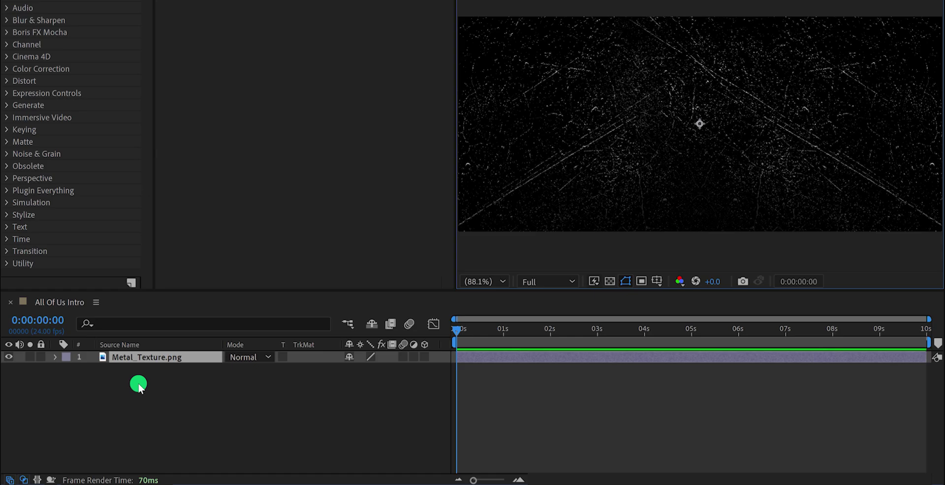
{"action": "key", "text": "s"}
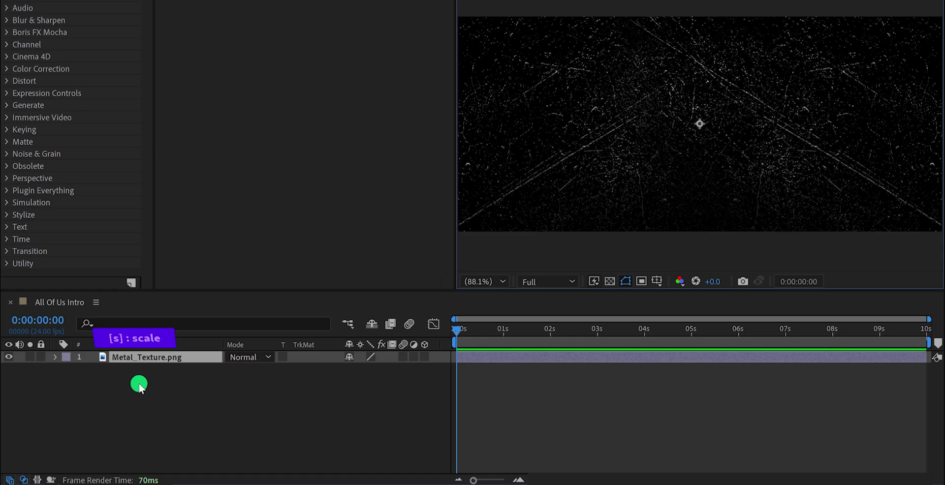
{"action": "left_click", "coordinate": [395, 374]}
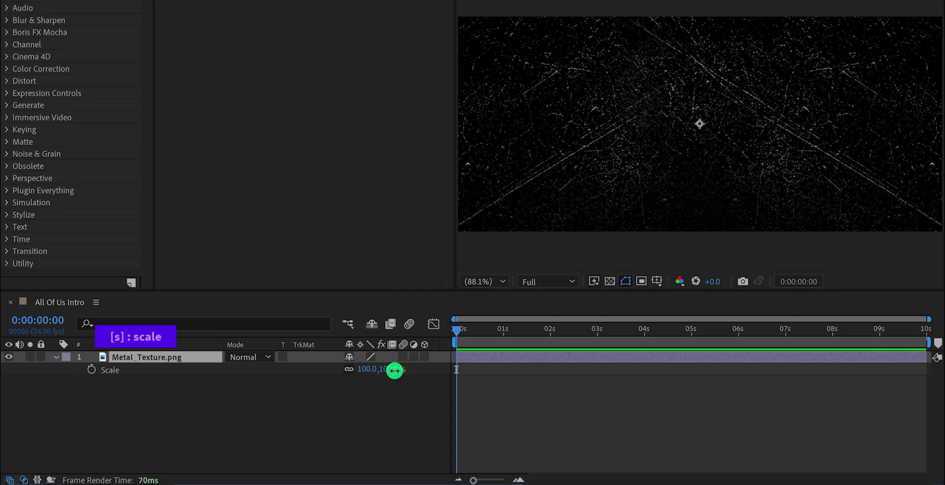
{"action": "type", "text": "55"}
{"action": "key", "text": "Return"}
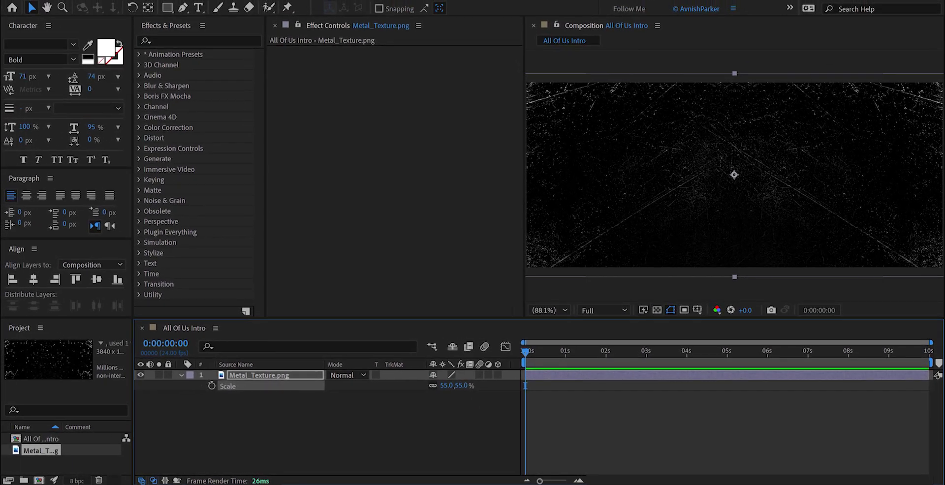
Import All Of Us Are Dead Logo.psd into the timeline above the texture as a composition with editable layer styles
{"action": "left_click_drag", "start_coordinate": [283, 407], "coordinate": [273, 379]}
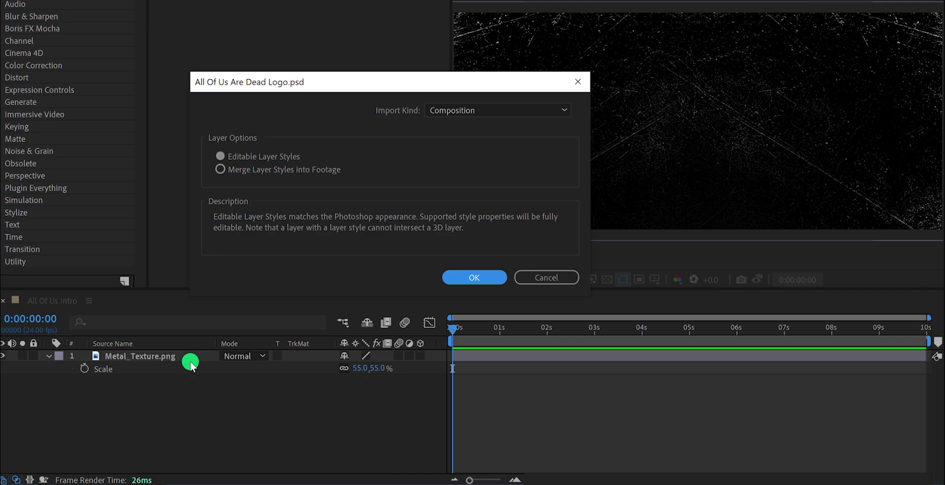
{"action": "left_click", "coordinate": [458, 112]}
{"action": "left_click", "coordinate": [462, 141]}
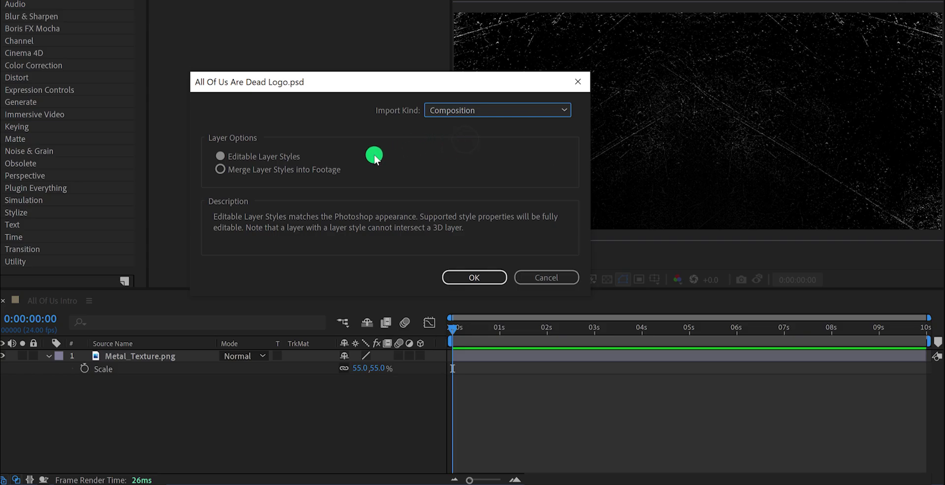
{"action": "left_click", "coordinate": [272, 159]}
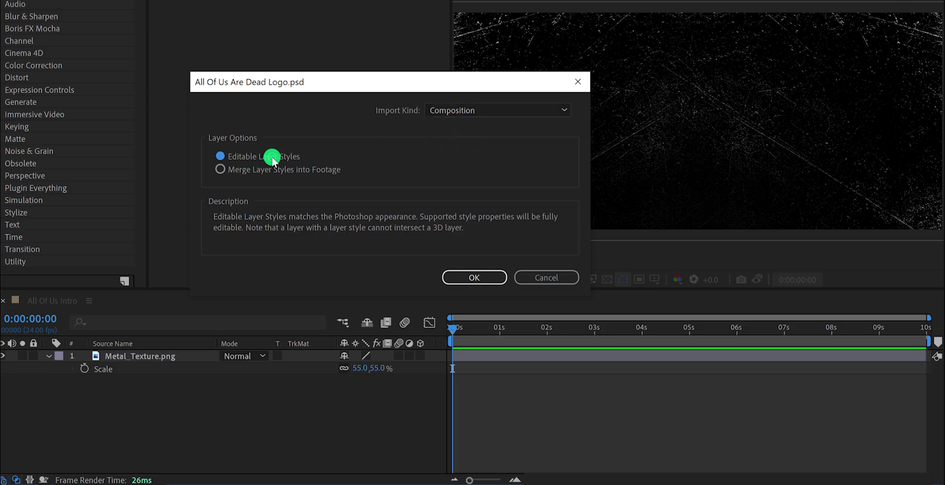
{"action": "left_click", "coordinate": [457, 278]}
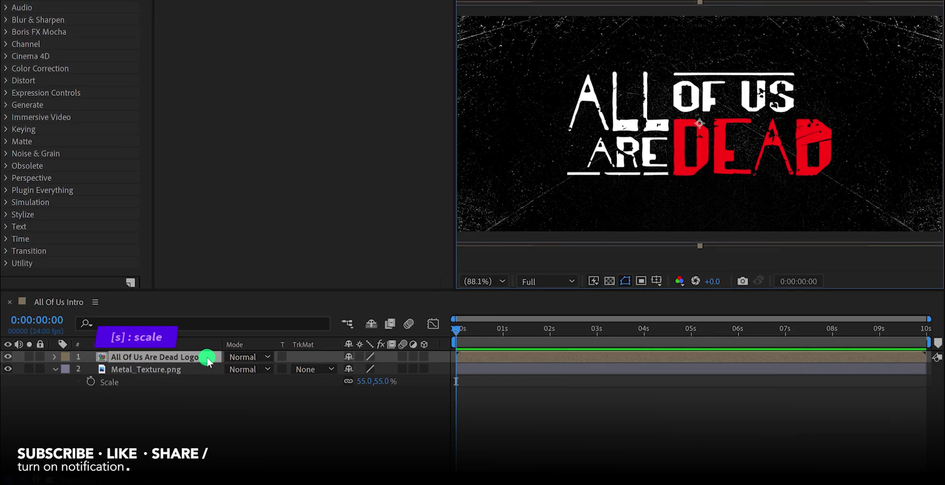
Set the scale of the All Of Us Are Dead Logo layer to 50%
{"action": "key", "text": "s"}
{"action": "left_click", "coordinate": [388, 369]}
{"action": "type", "text": "5"}
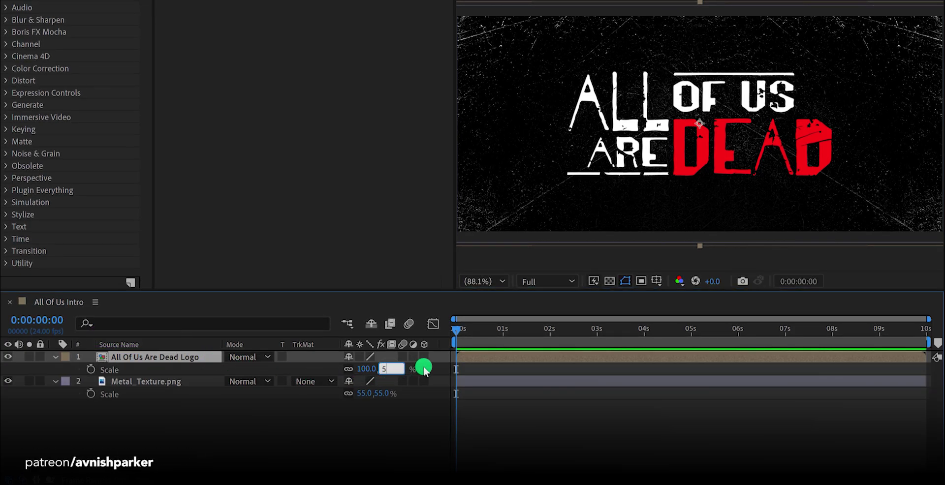
{"action": "type", "text": "0"}
{"action": "key", "text": "Return"}
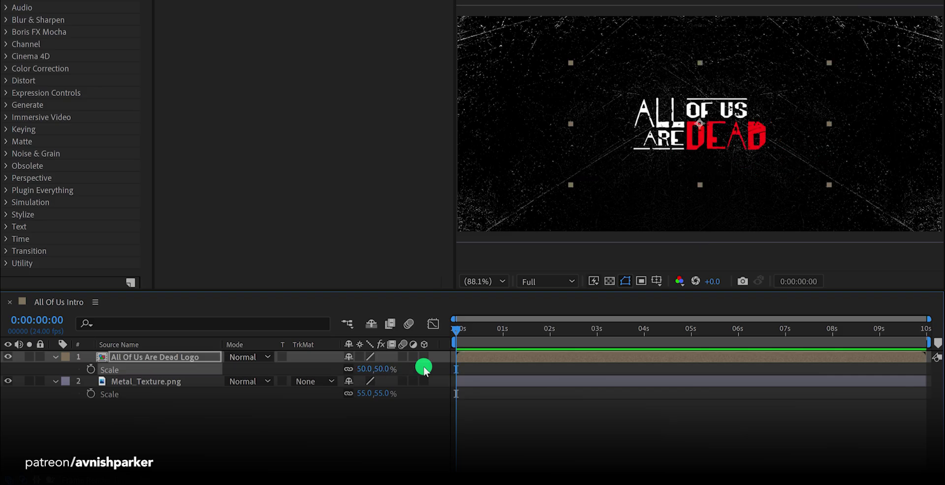
{"action": "left_click", "coordinate": [169, 419]}
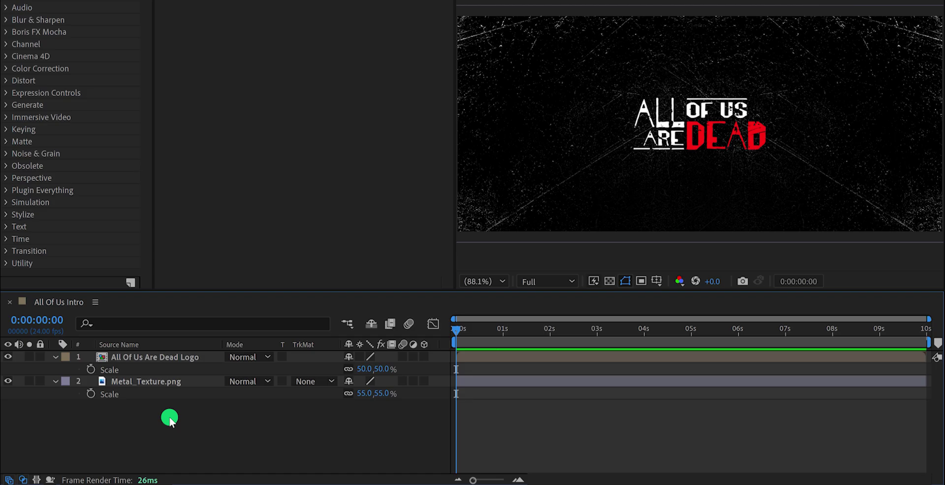
Open the All Of Us Are Dead Logo composition and check its Text and Line layers by switching each one's visibility off and on
{"action": "left_click", "coordinate": [149, 361]}
{"action": "double_click", "coordinate": [147, 358]}
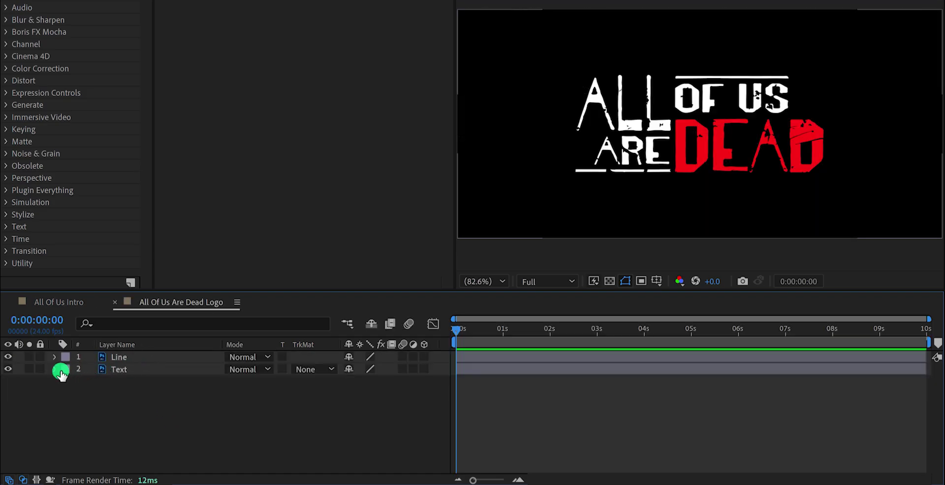
{"action": "left_click", "coordinate": [8, 369]}
{"action": "left_click", "coordinate": [8, 369]}
{"action": "left_click", "coordinate": [8, 357]}
{"action": "left_click", "coordinate": [8, 357]}
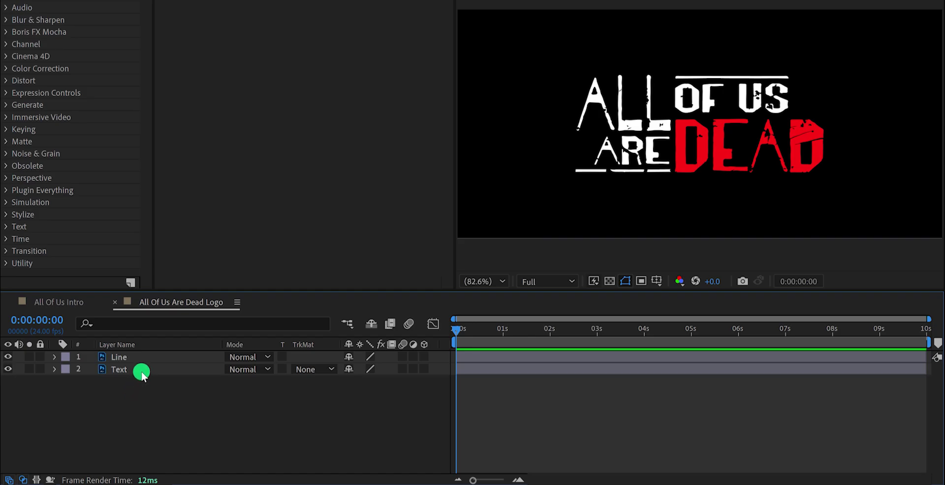
Draw a straight open mask path on the Line layer with the Pen tool, spanning the white line above OF US
{"action": "left_click", "coordinate": [134, 358]}
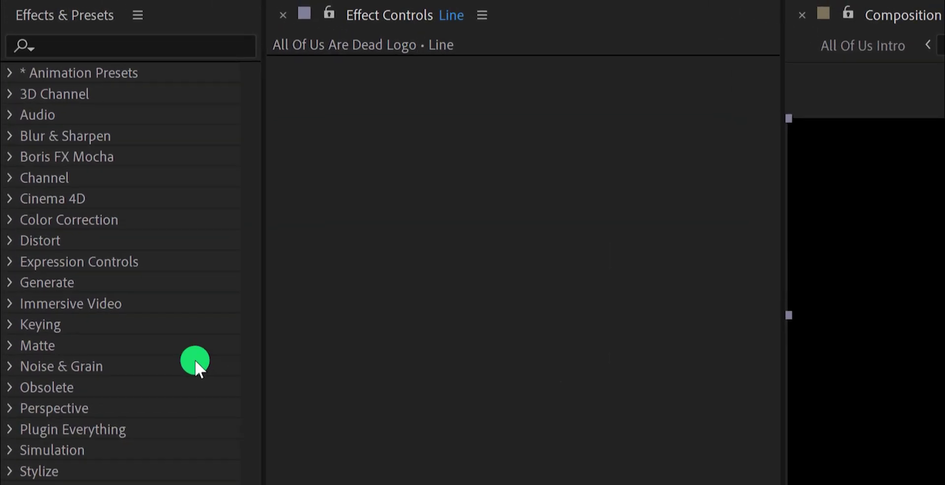
{"action": "left_click", "coordinate": [125, 19]}
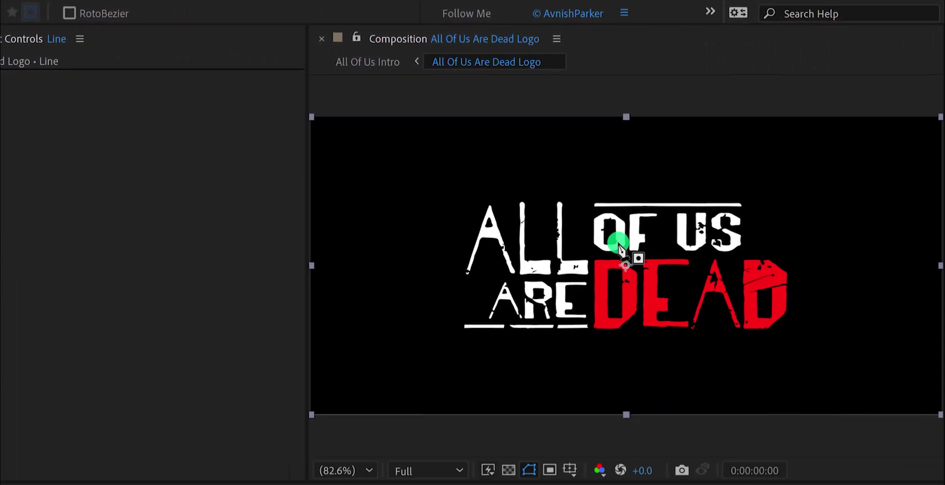
{"action": "scroll", "coordinate": [621, 248], "scroll_direction": "up", "scroll_amount": 3}
{"action": "left_click_drag", "start_coordinate": [634, 223], "coordinate": [555, 317]}
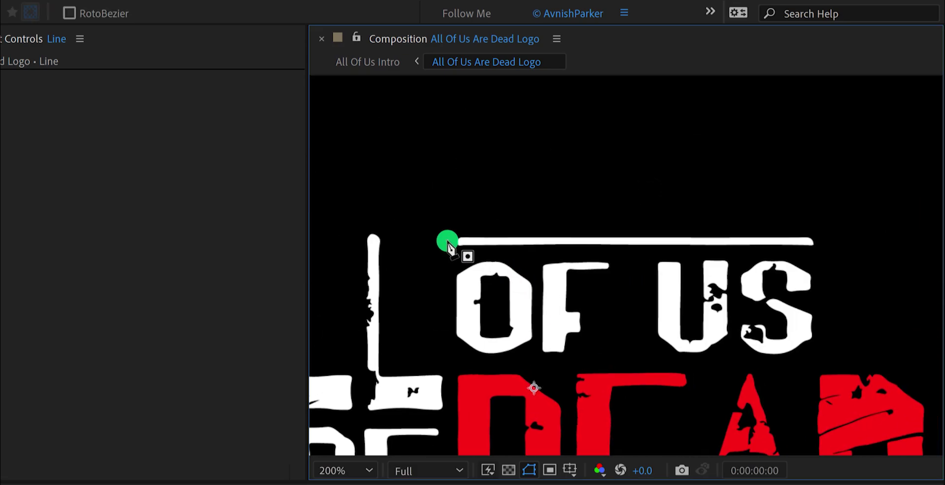
{"action": "left_click", "coordinate": [448, 242]}
{"action": "left_click", "coordinate": [824, 242]}
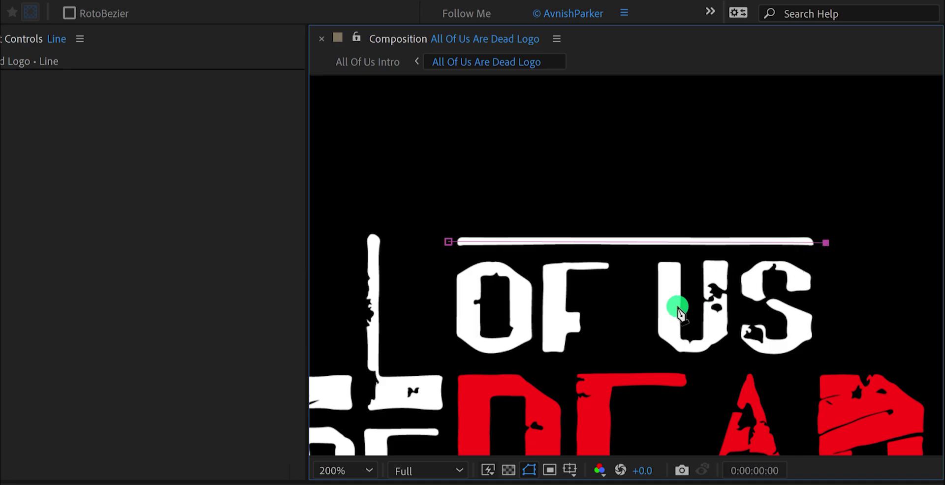
Draw a second, separate open mask path on the Line layer along the broken line beneath ARE
{"action": "scroll", "coordinate": [677, 308], "scroll_direction": "down", "scroll_amount": 2}
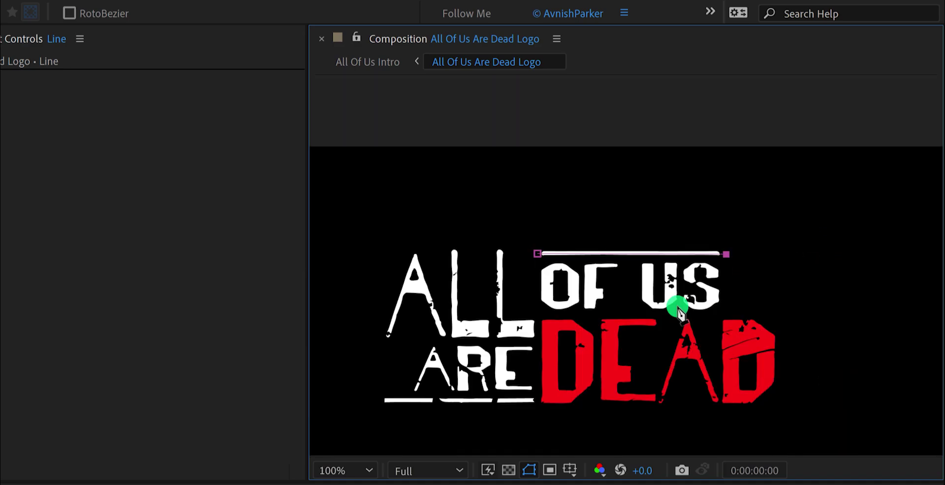
{"action": "left_click", "coordinate": [380, 401]}
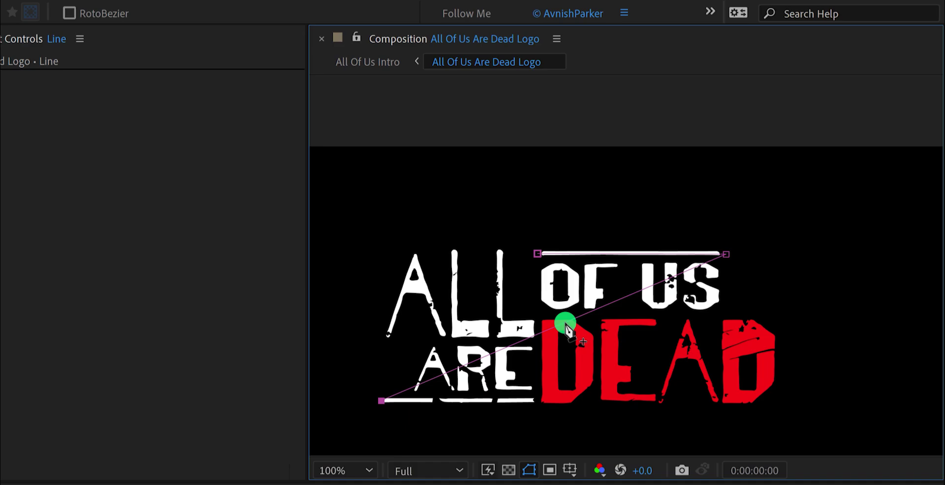
{"action": "key", "text": "ctrl+z"}
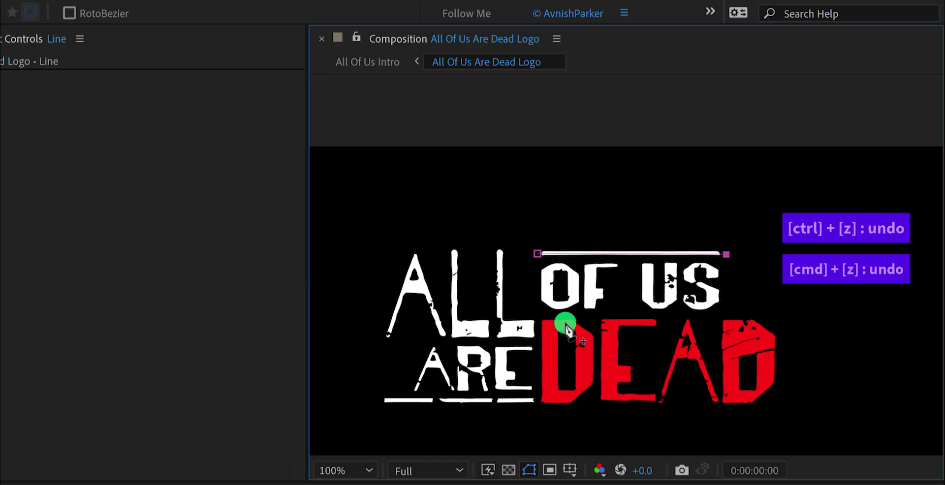
{"action": "key", "text": "v"}
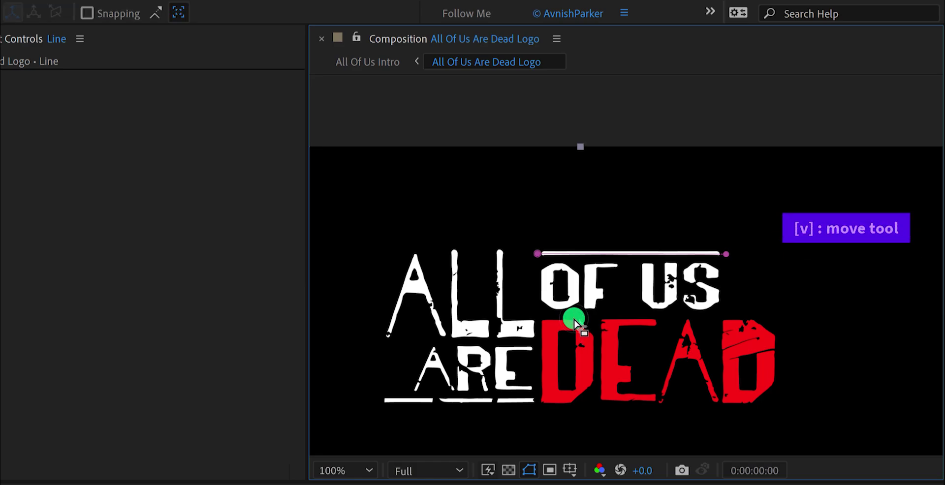
{"action": "key", "text": "g"}
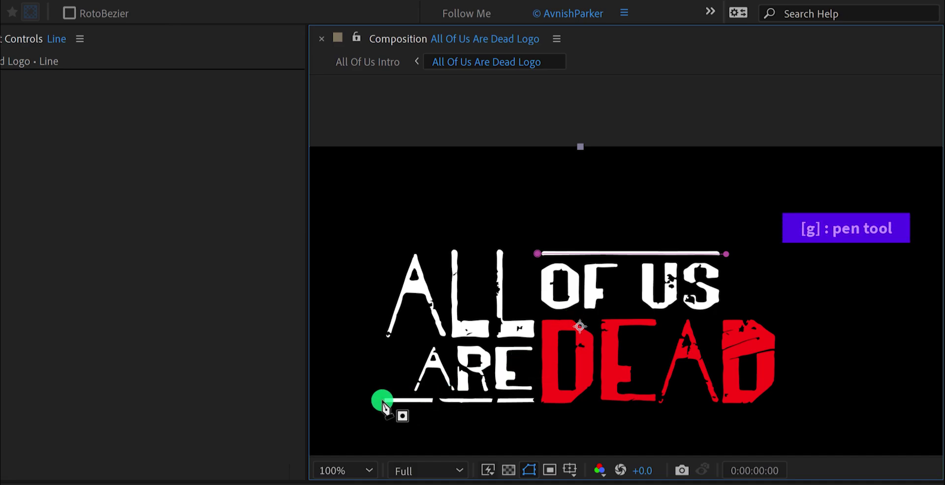
{"action": "left_click", "coordinate": [382, 401]}
{"action": "left_click", "coordinate": [535, 401]}
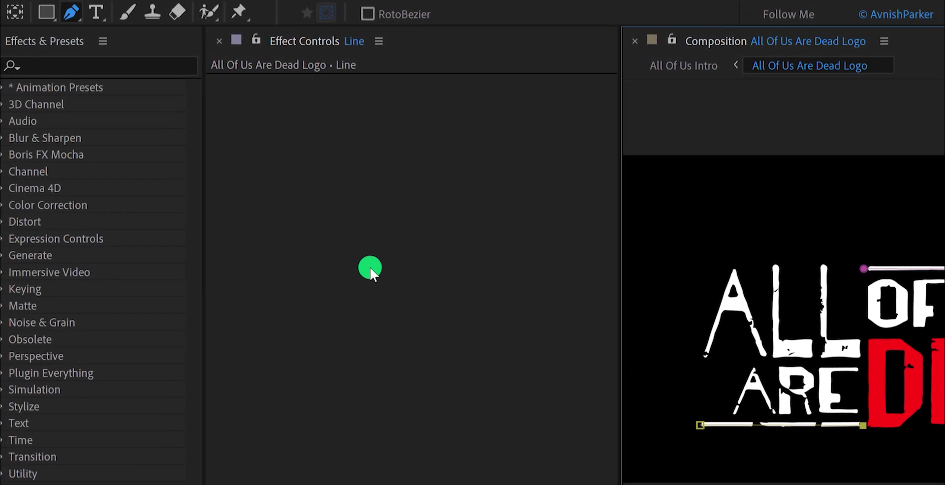
Find the Stroke effect and apply it to the Line layer
{"action": "left_click", "coordinate": [112, 65]}
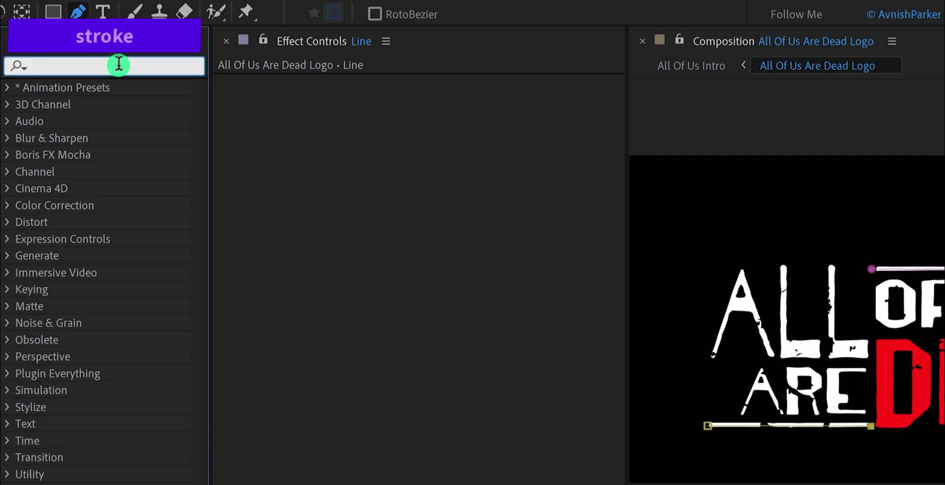
{"action": "type", "text": "strok"}
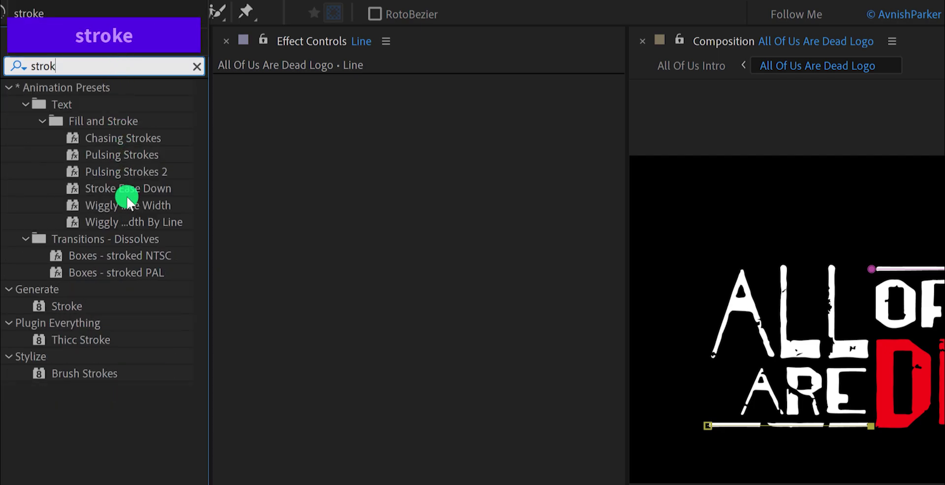
{"action": "left_click_drag", "start_coordinate": [66, 306], "coordinate": [434, 317]}
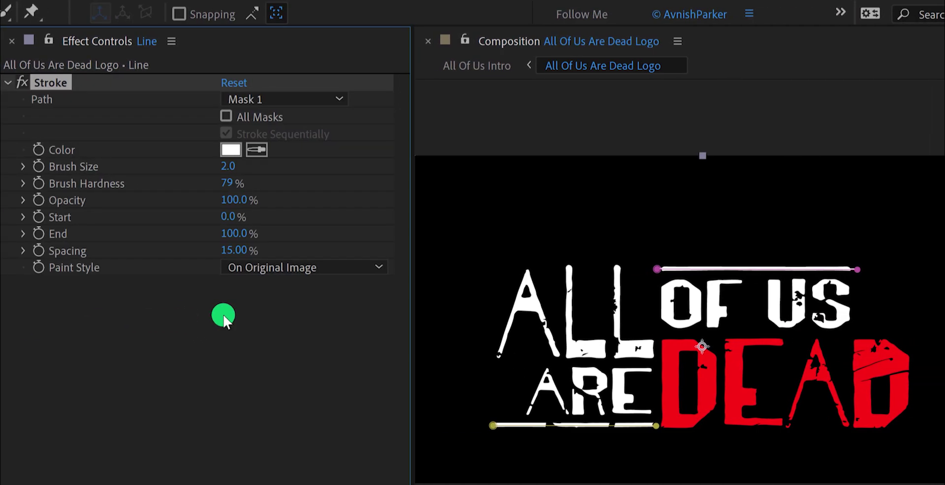
Set the Stroke effect's paint style to Reveal Original Image and its brush size to 15
{"action": "left_click", "coordinate": [290, 267]}
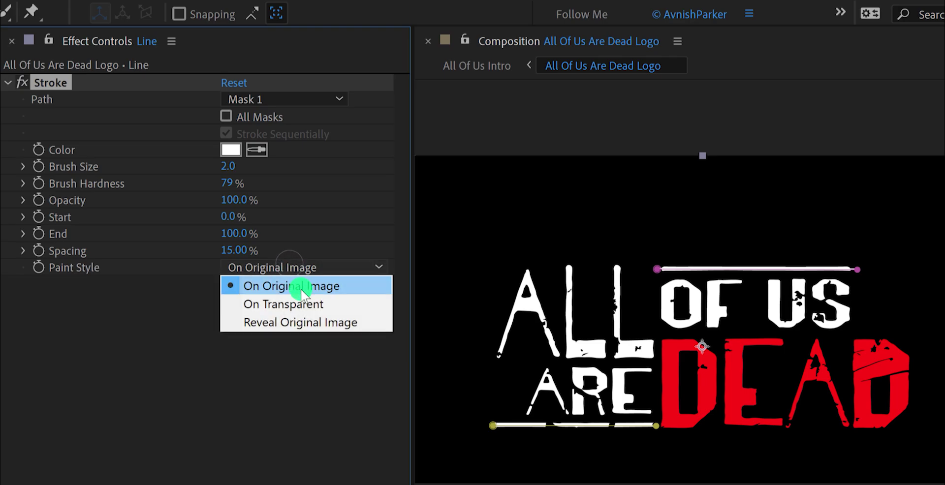
{"action": "left_click", "coordinate": [315, 323]}
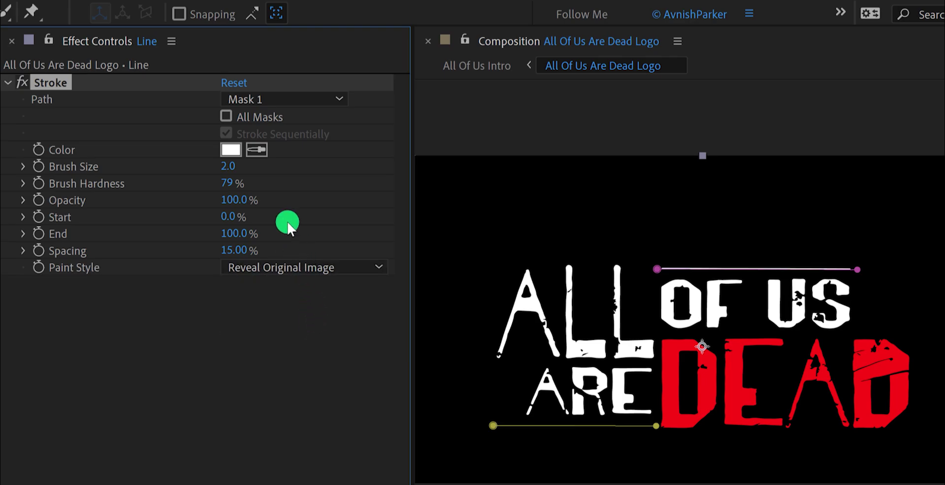
{"action": "left_click", "coordinate": [228, 167]}
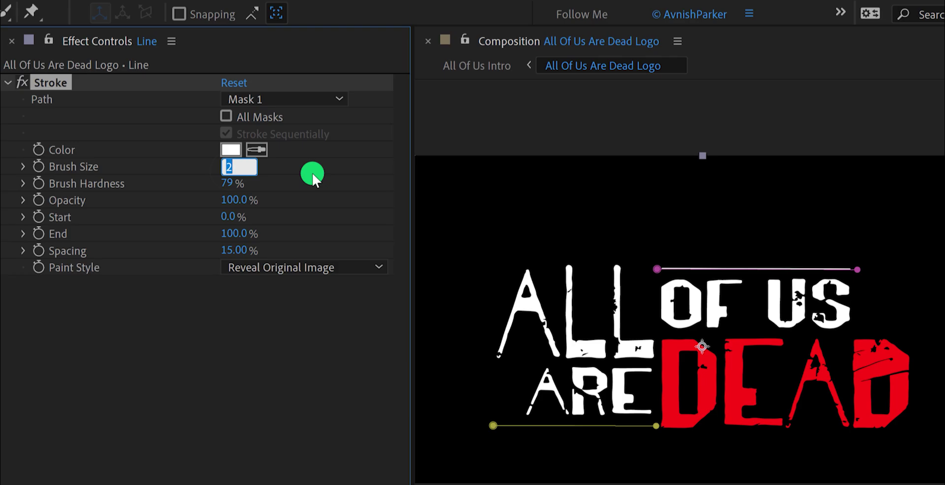
{"action": "key", "text": "Return"}
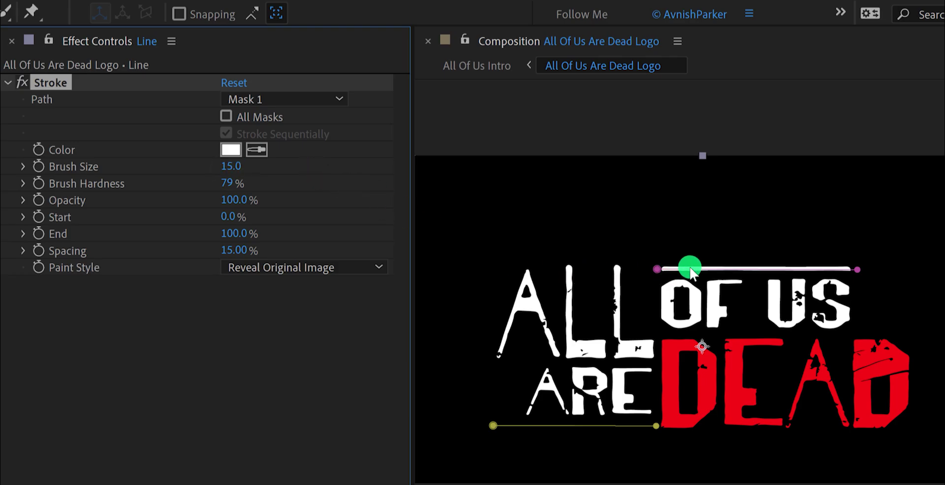
Apply the stroke to all masks with Stroke Sequentially turned off, and lower its End value to 79%
{"action": "left_click", "coordinate": [254, 118]}
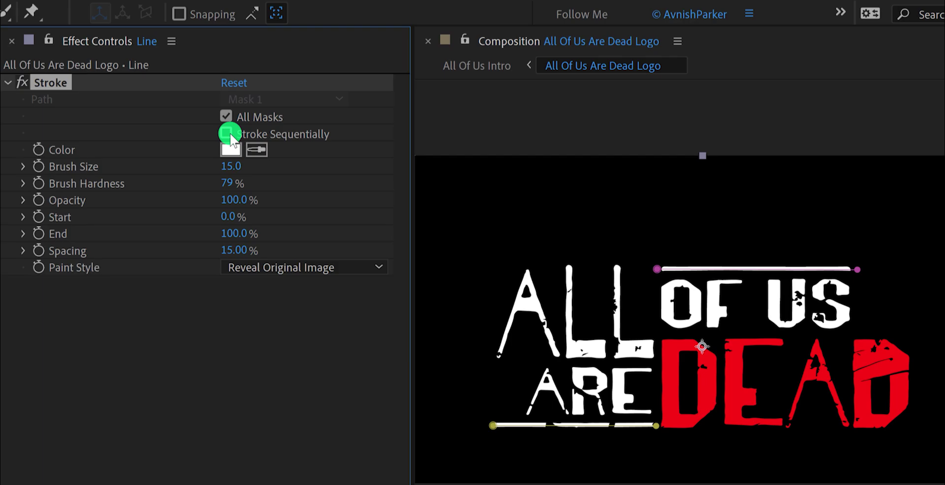
{"action": "mouse_move", "coordinate": [235, 234]}
{"action": "left_mouse_down"}
{"action": "mouse_move", "coordinate": [190, 239]}
{"action": "mouse_move", "coordinate": [236, 241]}
{"action": "mouse_move", "coordinate": [203, 244]}
{"action": "mouse_move", "coordinate": [226, 244]}
{"action": "left_mouse_up"}
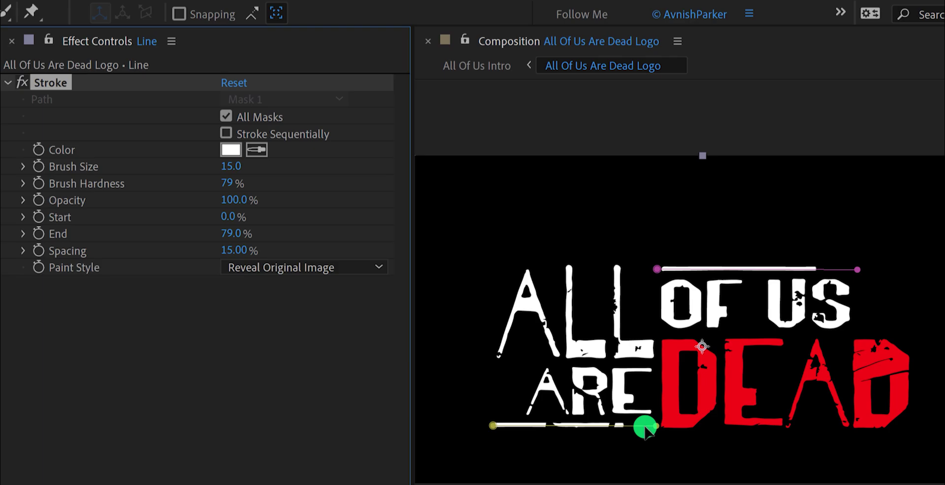
Make the vertex beside DEAD the first vertex of the lower line's mask path, reversing its stroke direction
{"action": "mouse_move", "coordinate": [229, 233]}
{"action": "left_mouse_down"}
{"action": "mouse_move", "coordinate": [201, 237]}
{"action": "mouse_move", "coordinate": [255, 241]}
{"action": "left_mouse_up"}
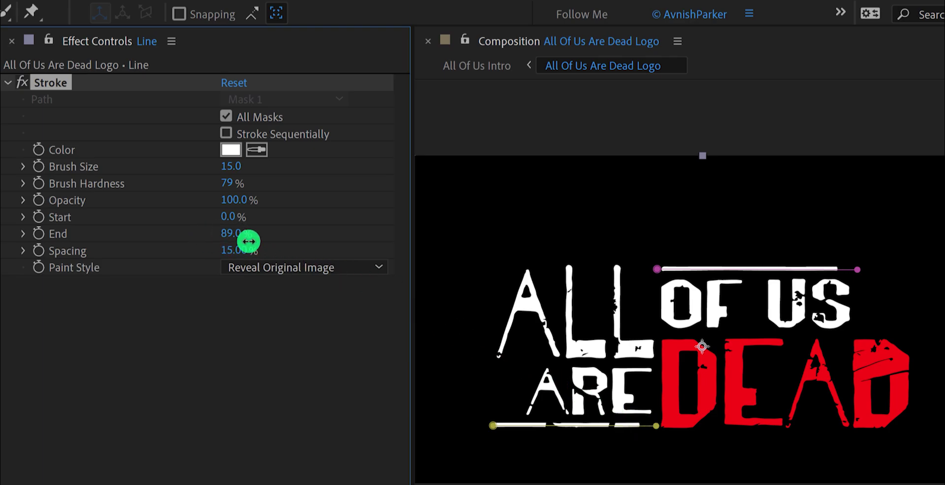
{"action": "left_click", "coordinate": [656, 426]}
{"action": "scroll", "coordinate": [659, 418], "scroll_direction": "down", "scroll_amount": 3}
{"action": "right_click", "coordinate": [661, 339]}
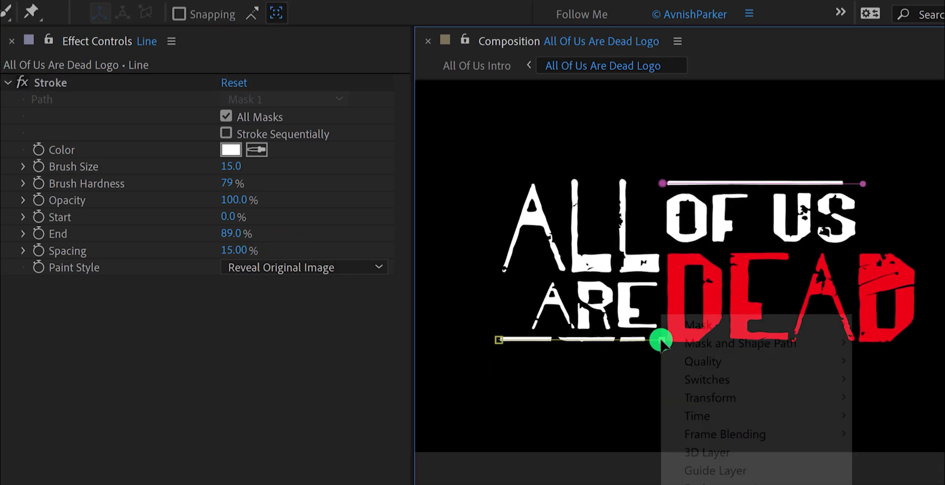
{"action": "mouse_move", "coordinate": [746, 347]}
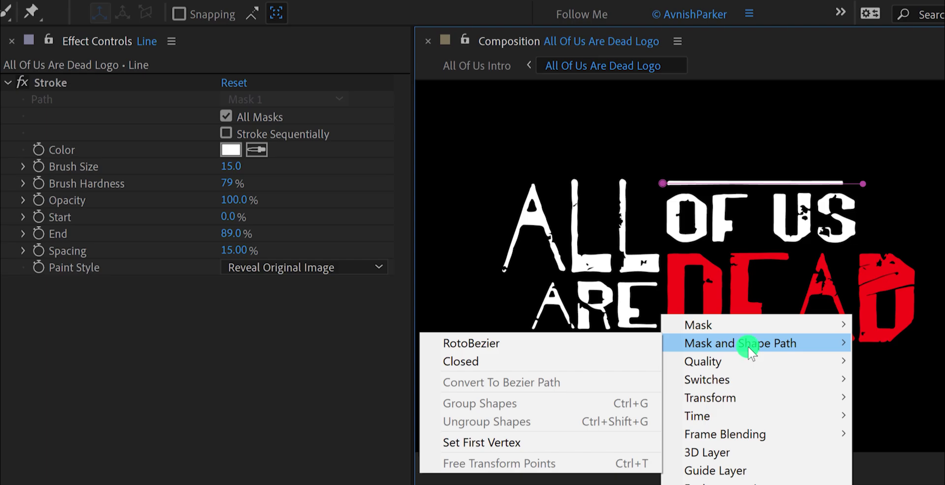
{"action": "left_click", "coordinate": [583, 437]}
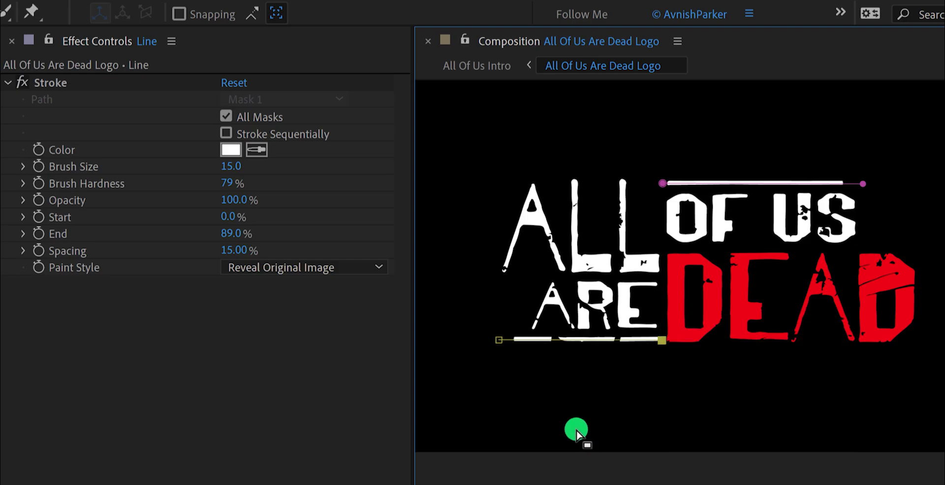
Set the Stroke effect's End value to 0% and add its starting keyframe at 0:00:01:00
{"action": "mouse_move", "coordinate": [232, 234]}
{"action": "left_mouse_down"}
{"action": "mouse_move", "coordinate": [158, 235]}
{"action": "mouse_move", "coordinate": [245, 237]}
{"action": "mouse_move", "coordinate": [184, 238]}
{"action": "mouse_move", "coordinate": [226, 240]}
{"action": "left_mouse_up"}
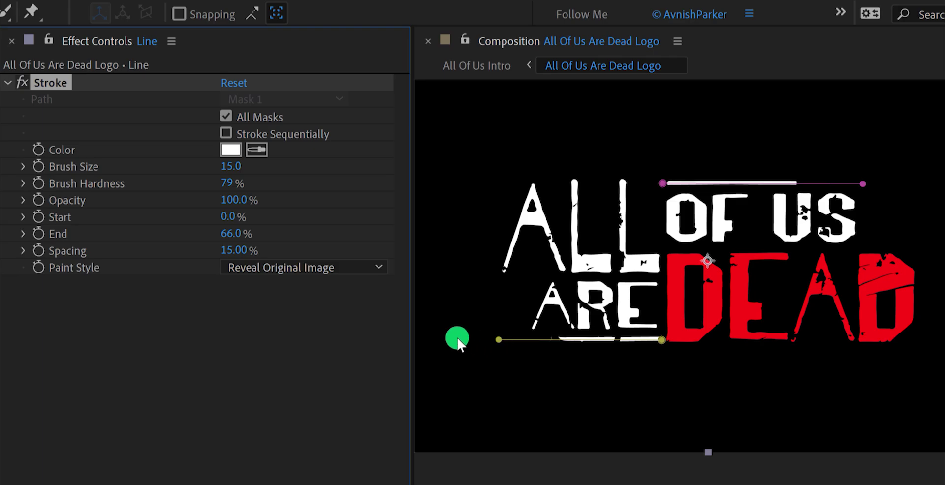
{"action": "left_click_drag", "start_coordinate": [238, 230], "coordinate": [151, 230]}
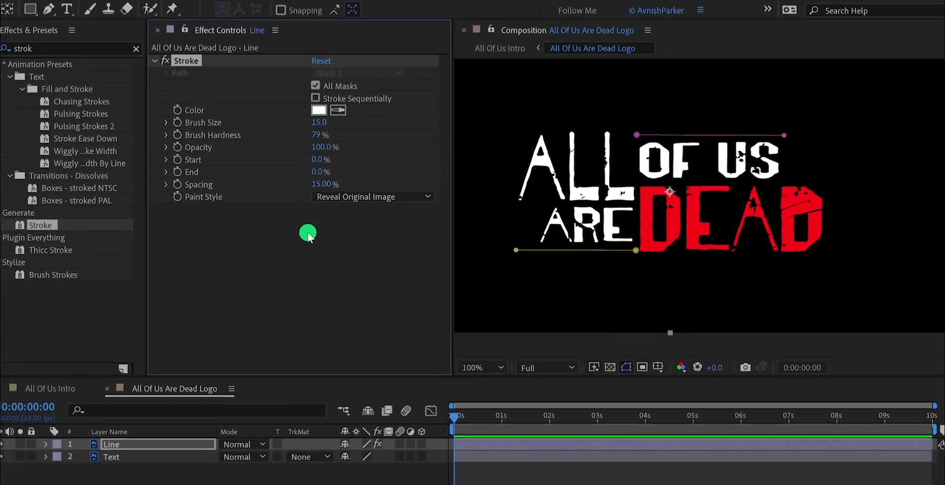
{"action": "left_click", "coordinate": [502, 412]}
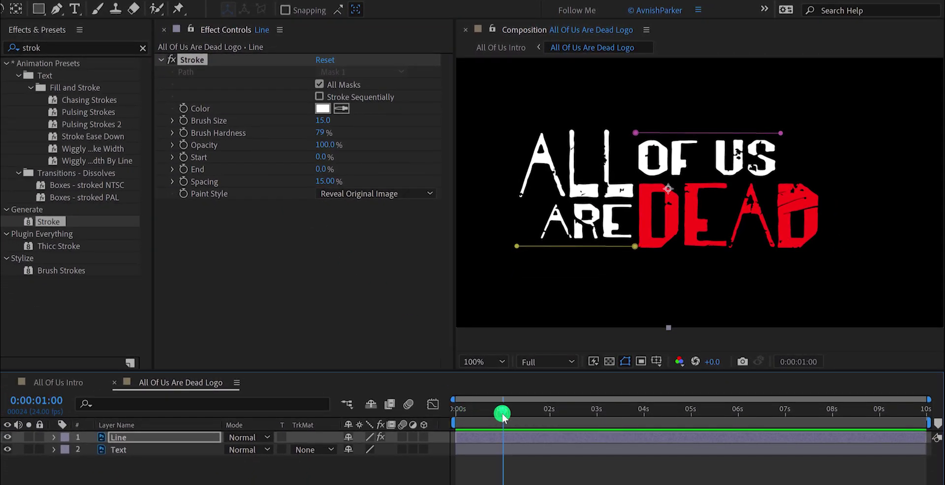
{"action": "left_click", "coordinate": [180, 169]}
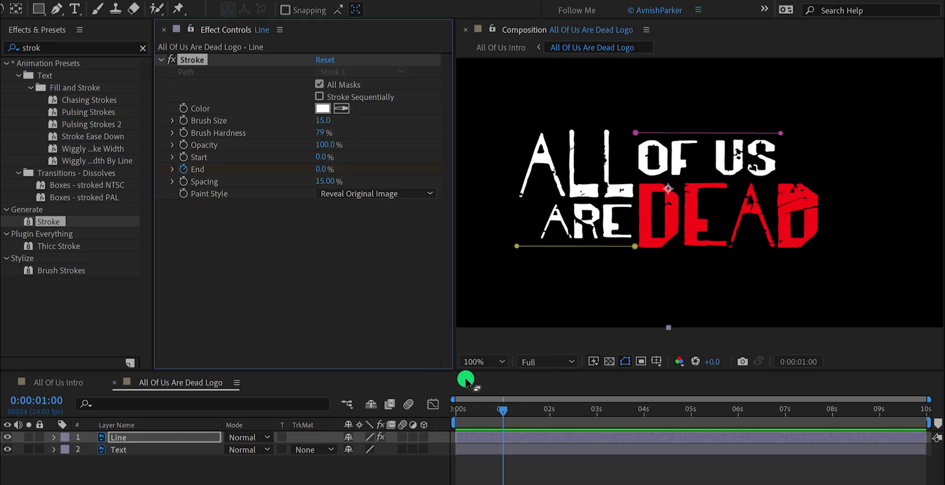
At 0:00:01:11, set the Stroke effect's End value to 100%
{"action": "left_click", "coordinate": [525, 413]}
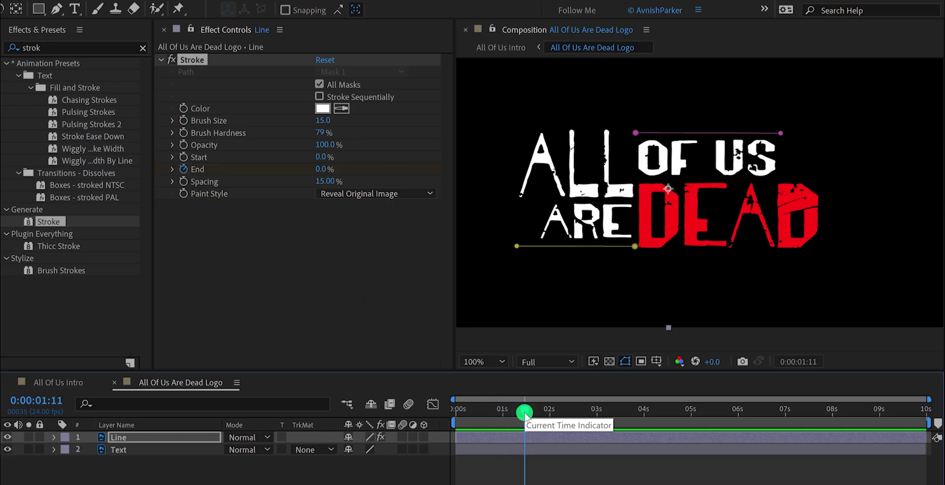
{"action": "left_click", "coordinate": [322, 170]}
{"action": "type", "text": "1"}
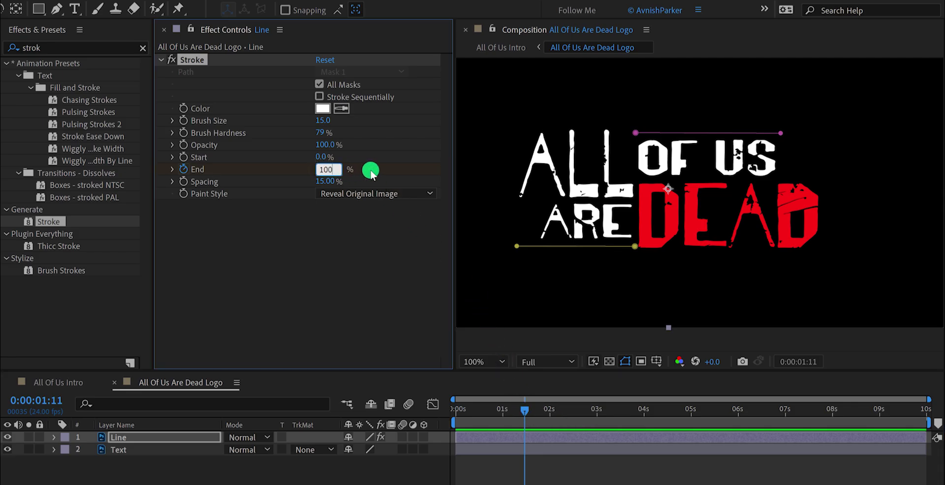
{"action": "type", "text": "00"}
{"action": "key", "text": "Return"}
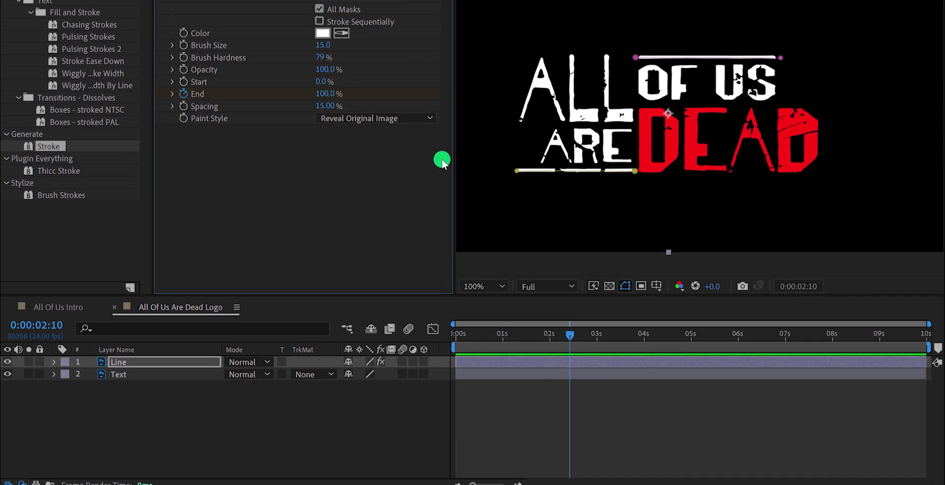
Reveal the Line layer's keyframes and apply Easy Ease to both End keyframes
{"action": "key", "text": "u"}
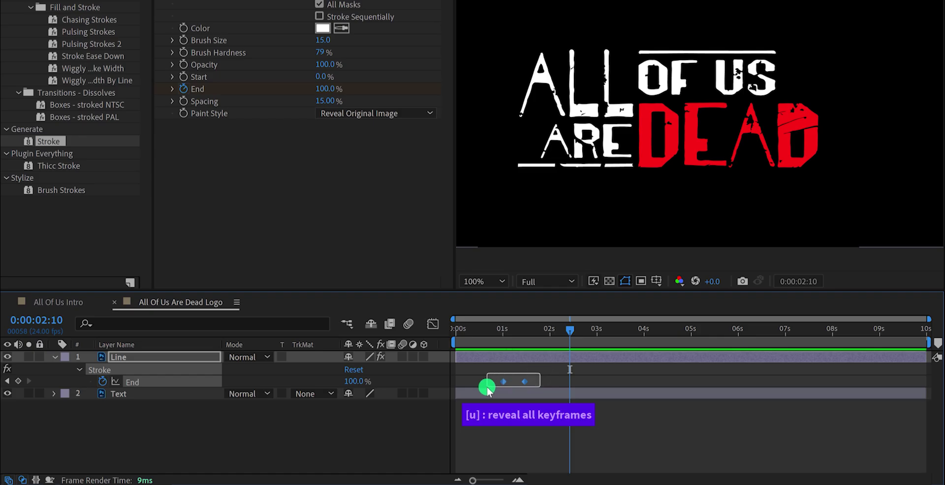
{"action": "right_click", "coordinate": [505, 381]}
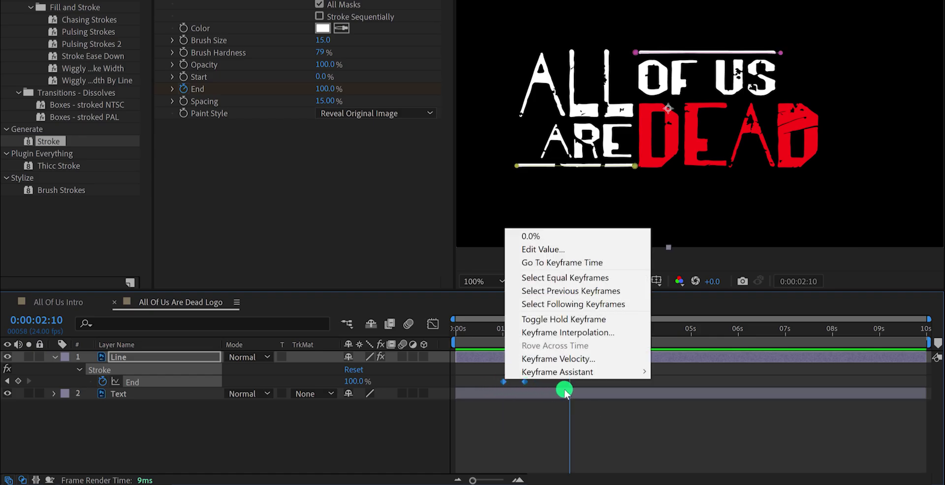
{"action": "mouse_move", "coordinate": [590, 372]}
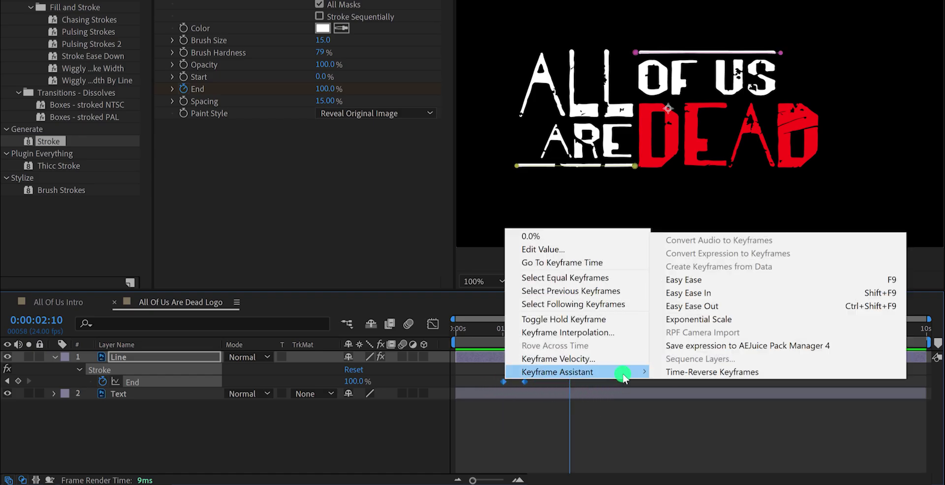
{"action": "left_click", "coordinate": [694, 279]}
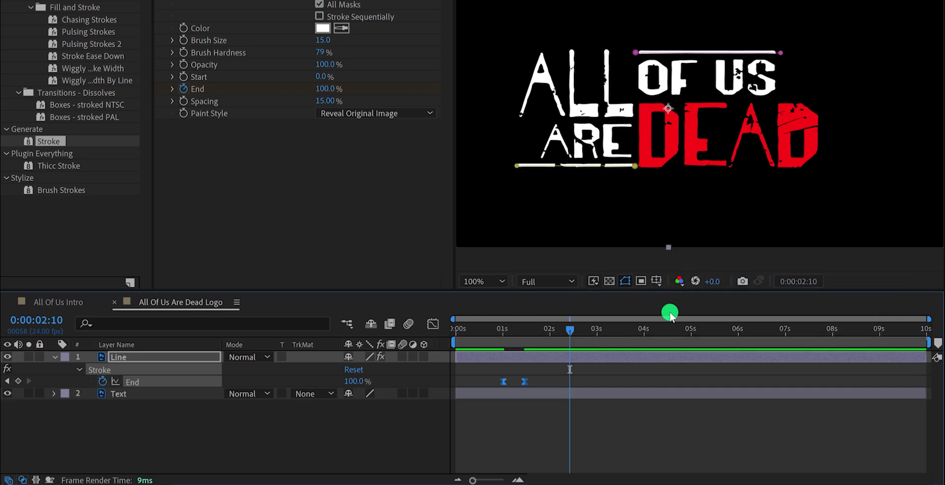
Reshape the easing between the two End keyframes in the speed graph, then return to the keyframe view
{"action": "key", "text": "shift+Page_Up"}
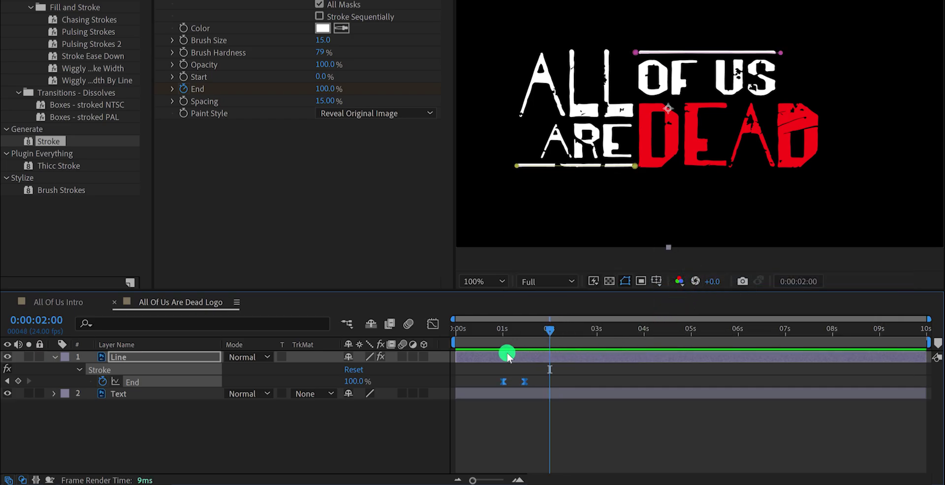
{"action": "left_click", "coordinate": [433, 326]}
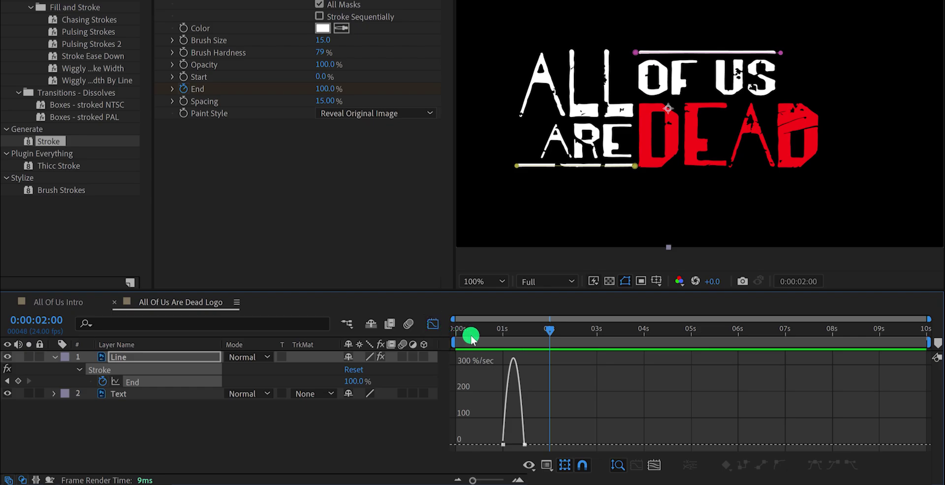
{"action": "right_click", "coordinate": [526, 381]}
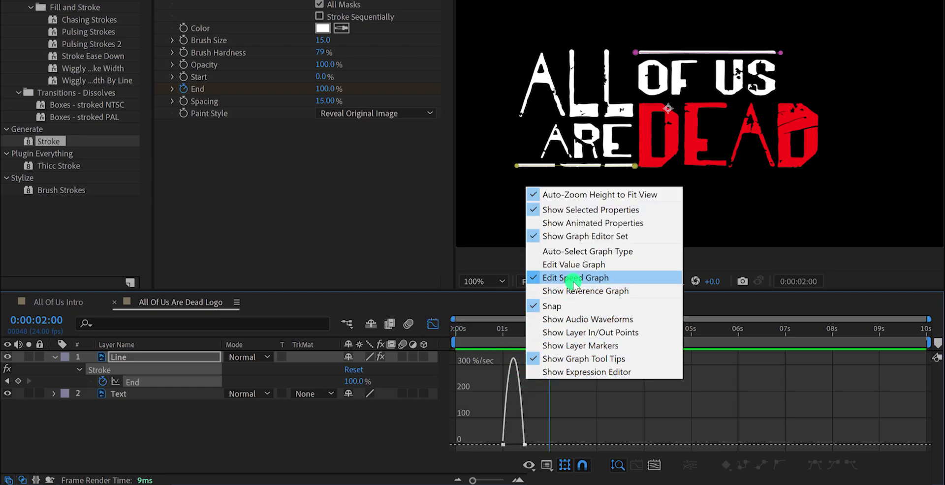
{"action": "left_click", "coordinate": [503, 446]}
{"action": "left_click_drag", "start_coordinate": [509, 446], "coordinate": [515, 444]}
{"action": "left_click", "coordinate": [436, 328]}
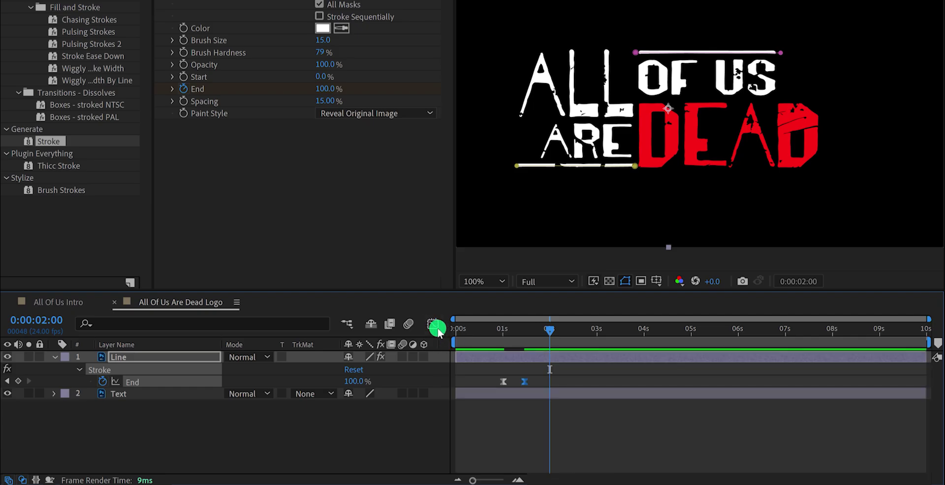
Preview the line reveal animation and set the composition view to Fit up to 100%
{"action": "key", "text": "space"}
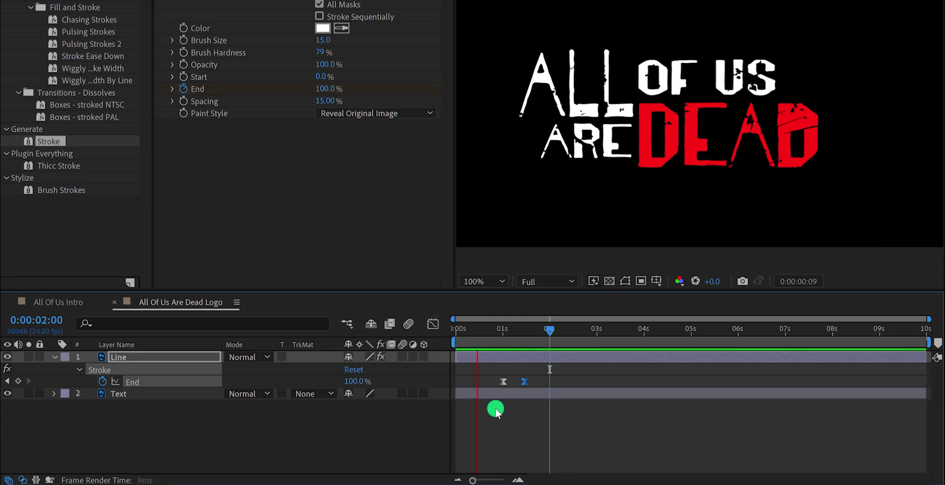
{"action": "key", "text": "space"}
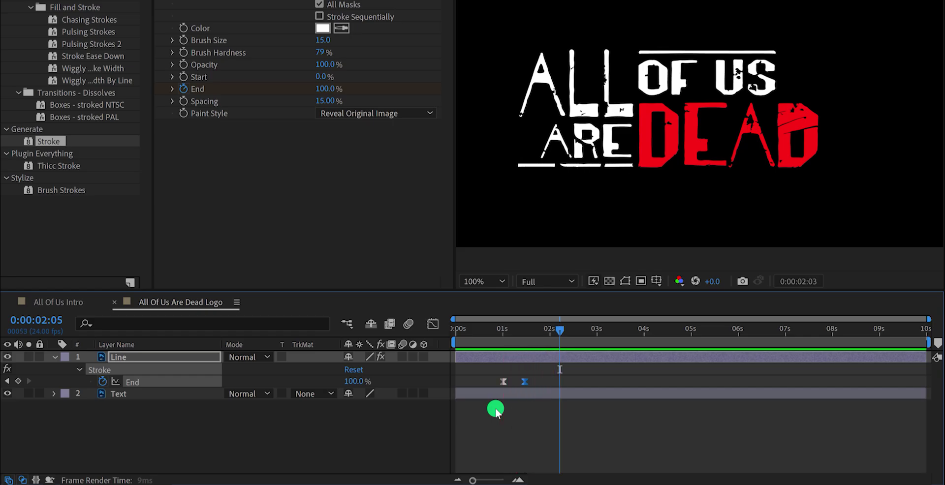
{"action": "left_click", "coordinate": [486, 285]}
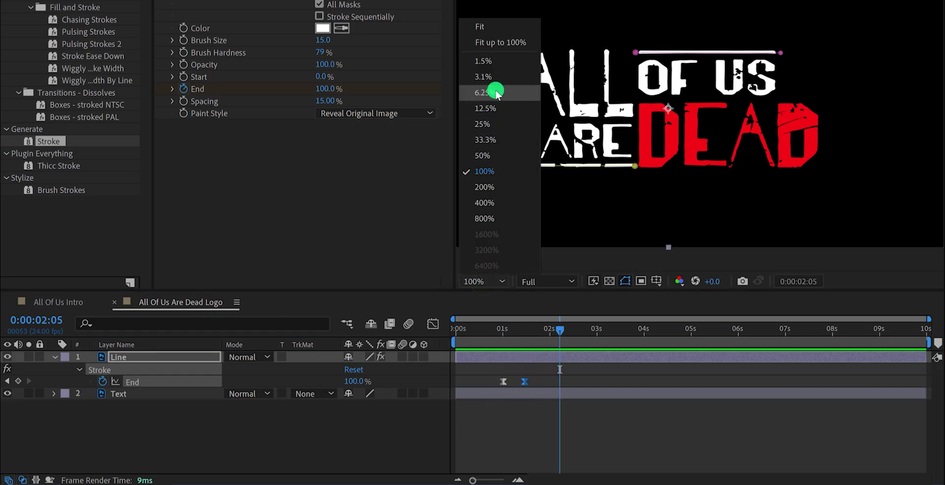
{"action": "left_click", "coordinate": [495, 43]}
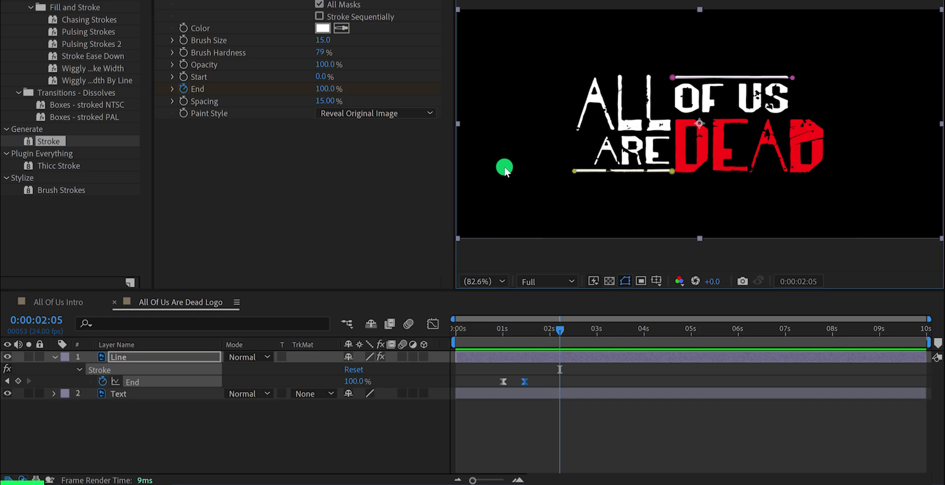
Switch to the All Of Us Intro composition and apply the Gradient Wipe effect to the All Of Us Are Dead Logo layer
{"action": "left_click", "coordinate": [73, 301]}
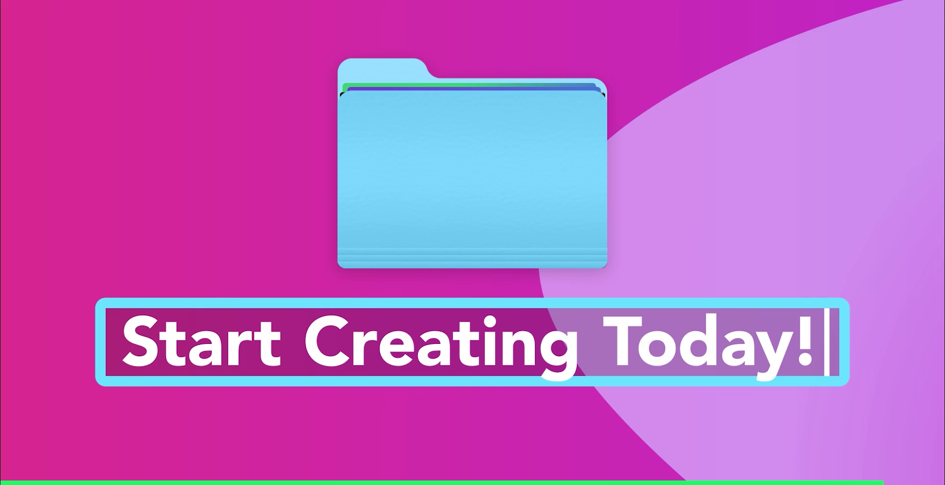
{"action": "left_click", "coordinate": [75, 301]}
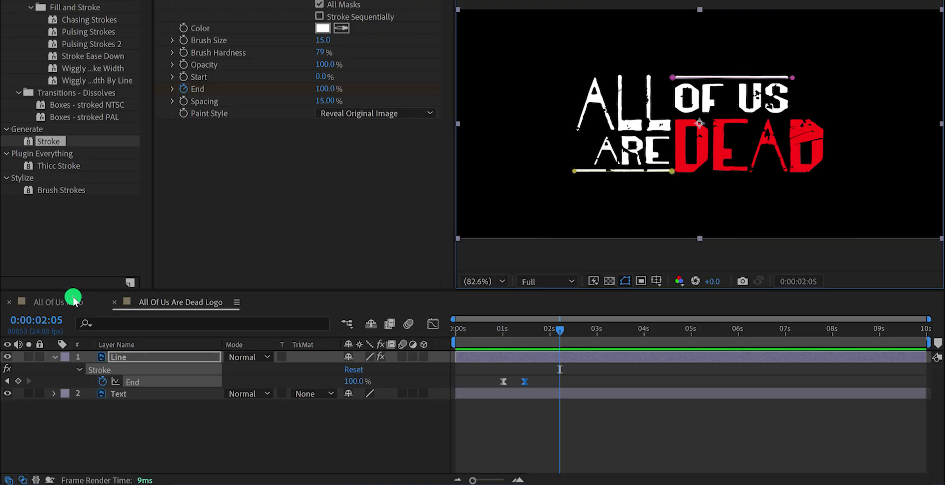
{"action": "left_click", "coordinate": [216, 416]}
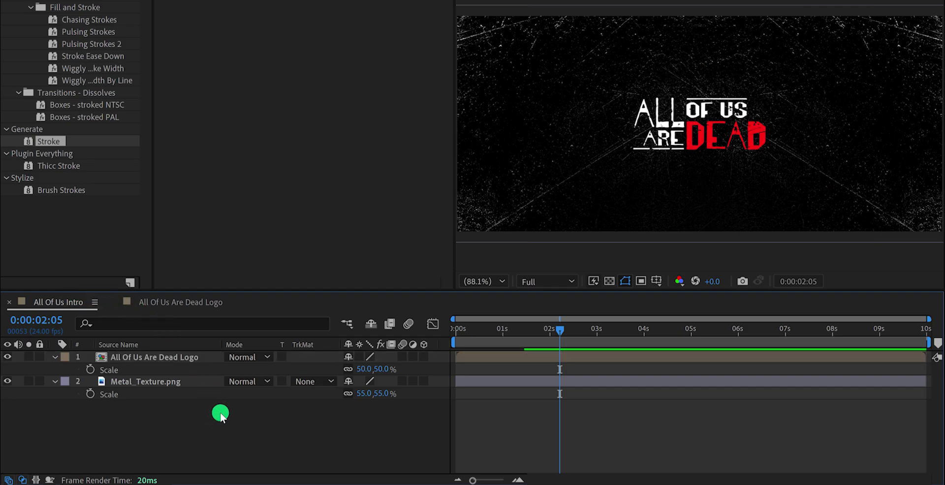
{"action": "left_click", "coordinate": [192, 359]}
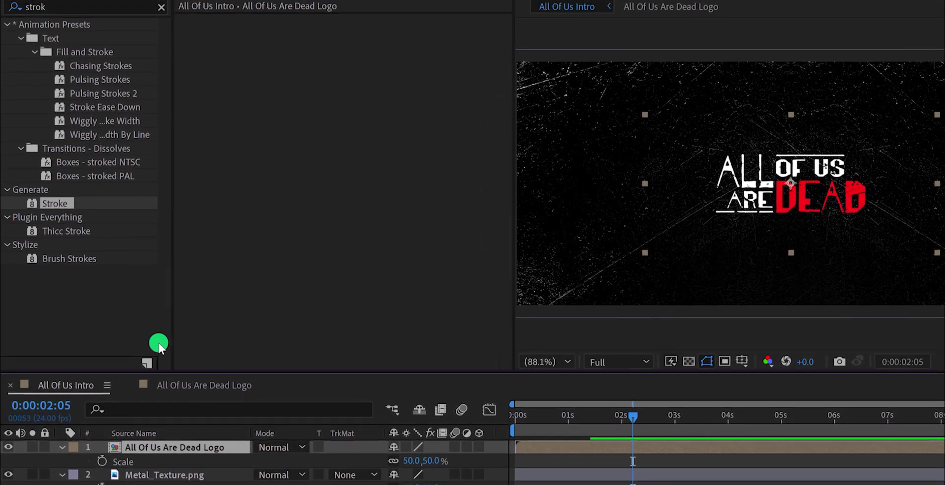
{"action": "double_click", "coordinate": [67, 7]}
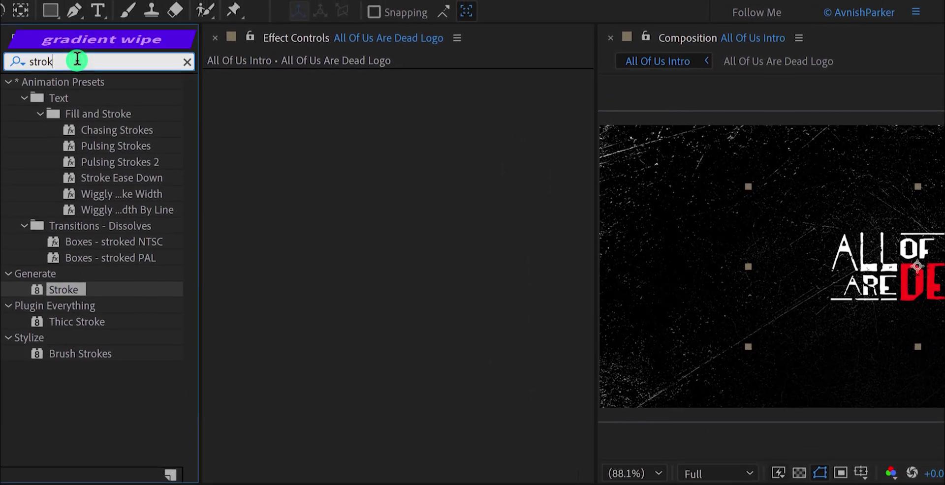
{"action": "type", "text": "gradi"}
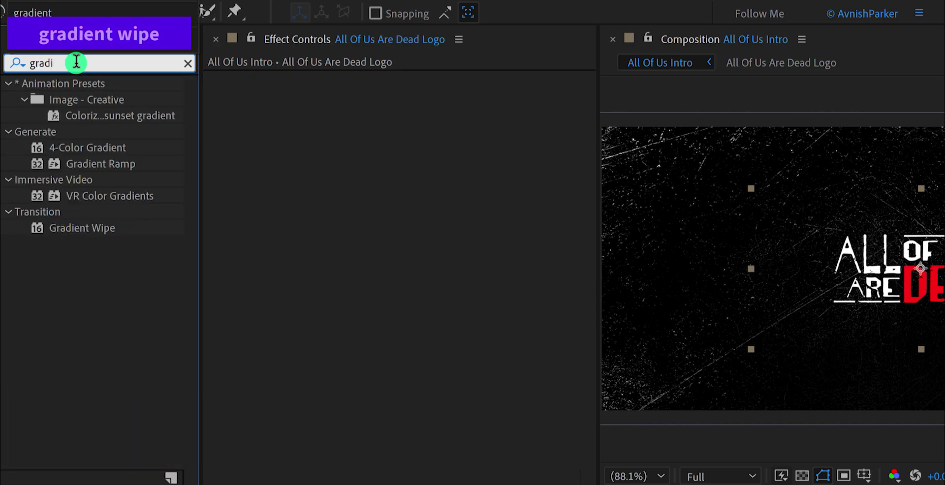
{"action": "left_click_drag", "start_coordinate": [81, 225], "coordinate": [342, 143]}
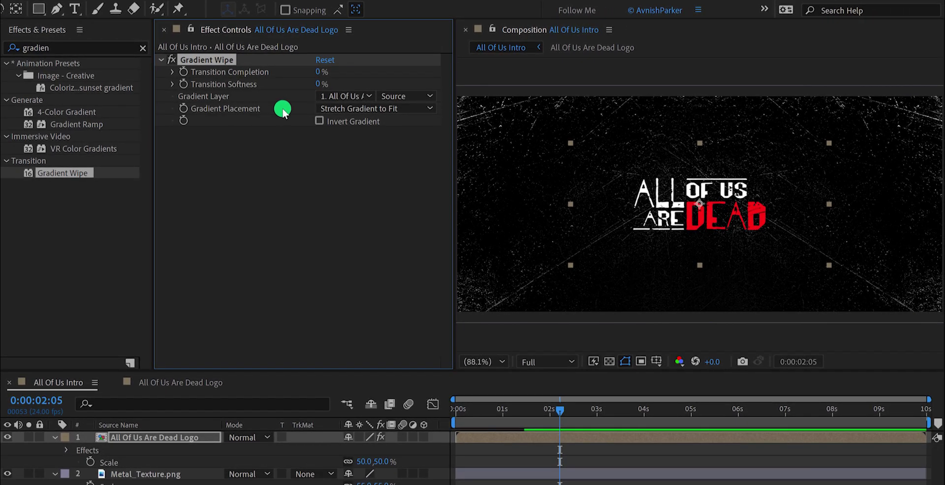
Add Metal Texture Background.jpg as the bottom layer of the All Of Us Intro composition and hide it
{"action": "left_click", "coordinate": [329, 97]}
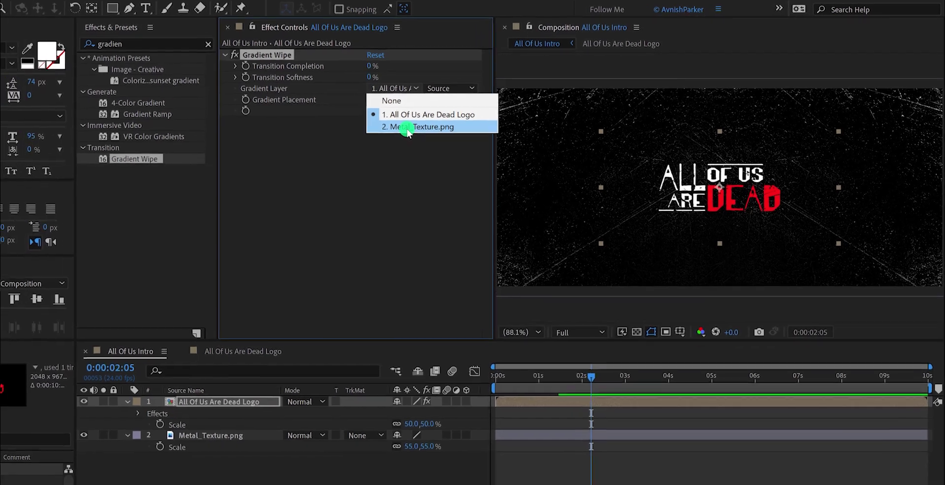
{"action": "left_click", "coordinate": [330, 90]}
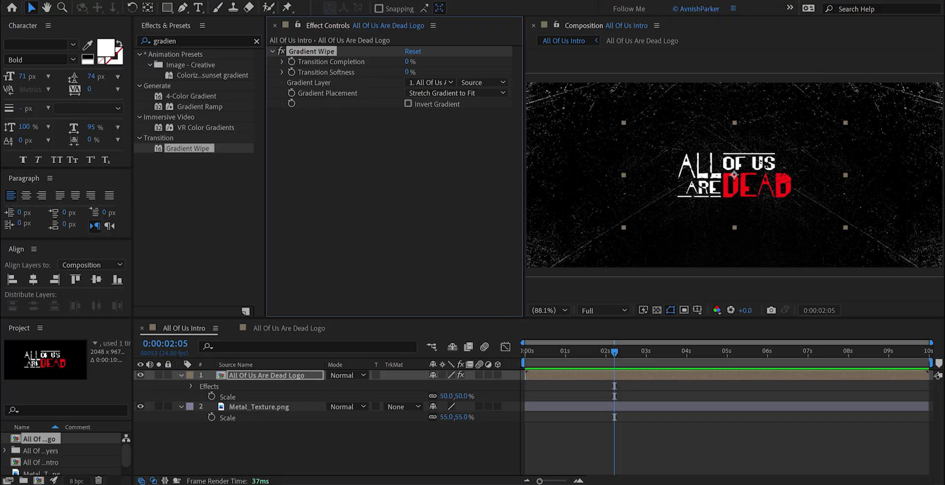
{"action": "left_click_drag", "start_coordinate": [1, 241], "coordinate": [281, 430]}
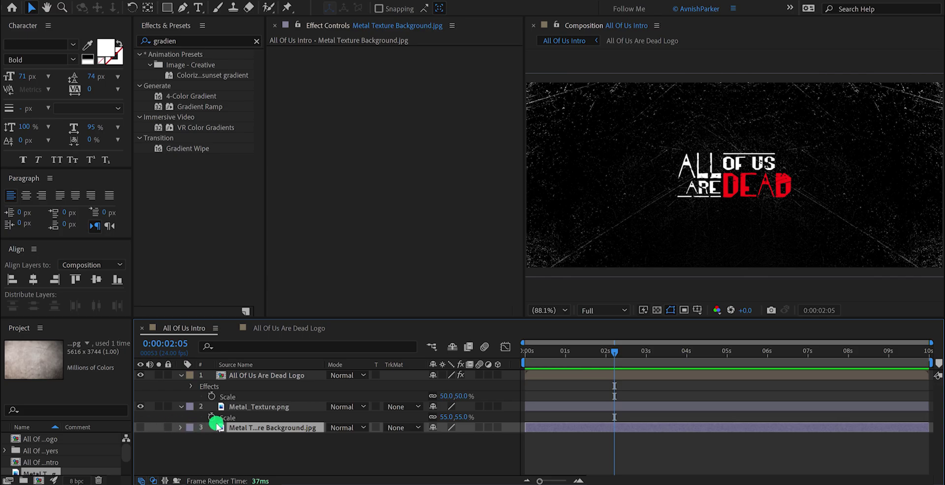
Set the logo layer's Gradient Wipe gradient layer to Metal Texture Background.jpg
{"action": "left_click", "coordinate": [285, 375]}
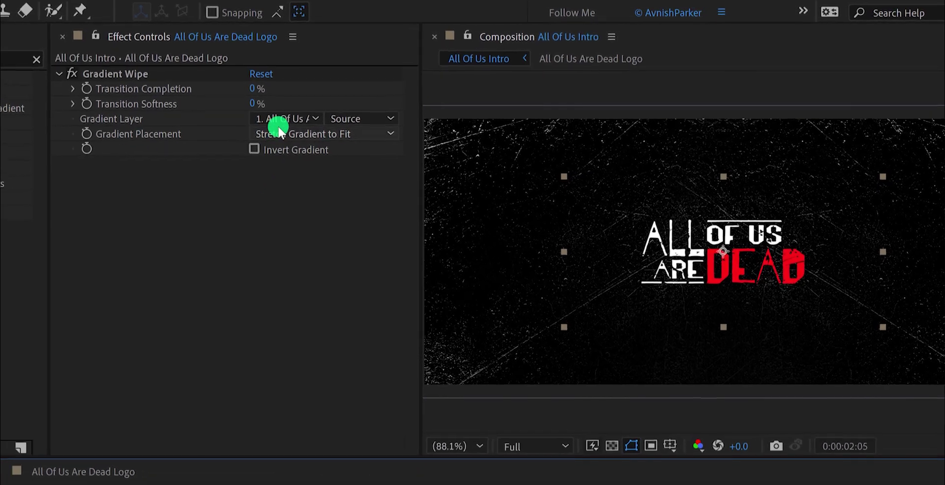
{"action": "left_click", "coordinate": [257, 129]}
{"action": "left_click", "coordinate": [288, 195]}
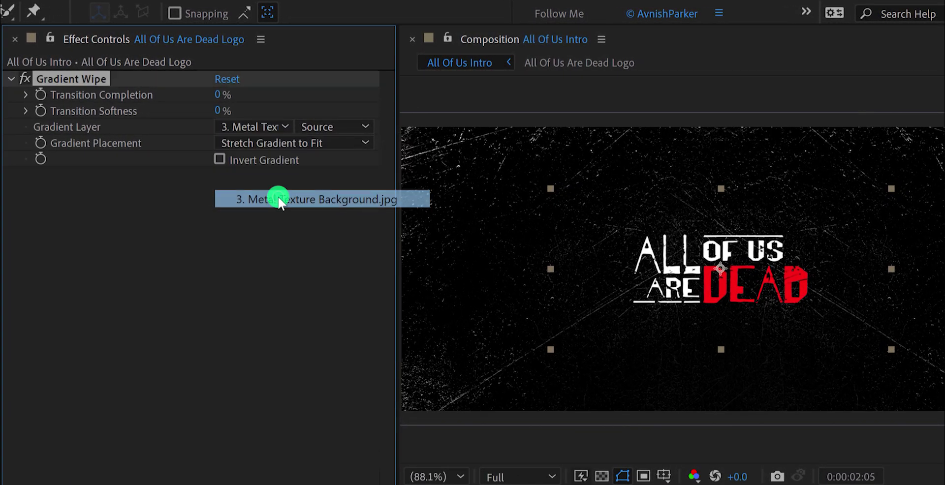
Set the Gradient Wipe's Transition Completion on the All Of Us Are Dead Logo layer to 54%
{"action": "left_click_drag", "start_coordinate": [218, 98], "coordinate": [282, 105]}
{"action": "key", "text": "period"}
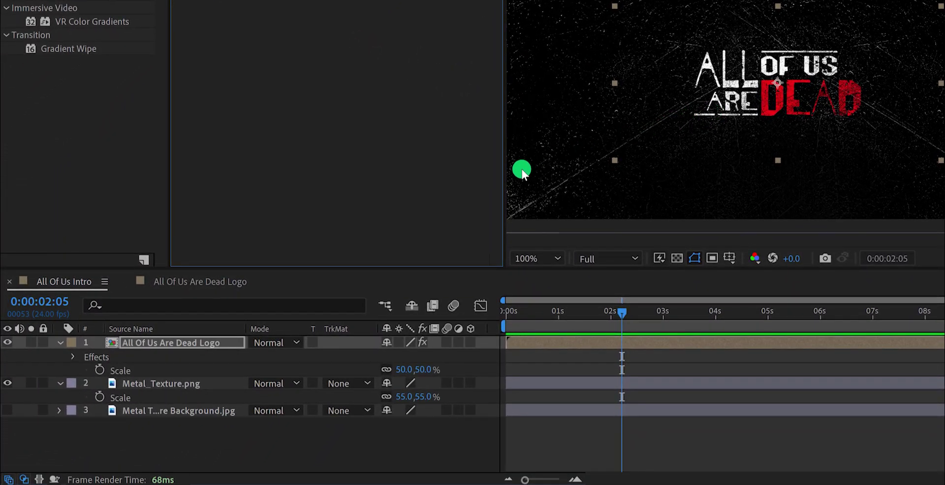
Duplicate the All Of Us Are Dead Logo layer and rename the copy All Of Us Are Dead Blood
{"action": "left_click", "coordinate": [204, 344]}
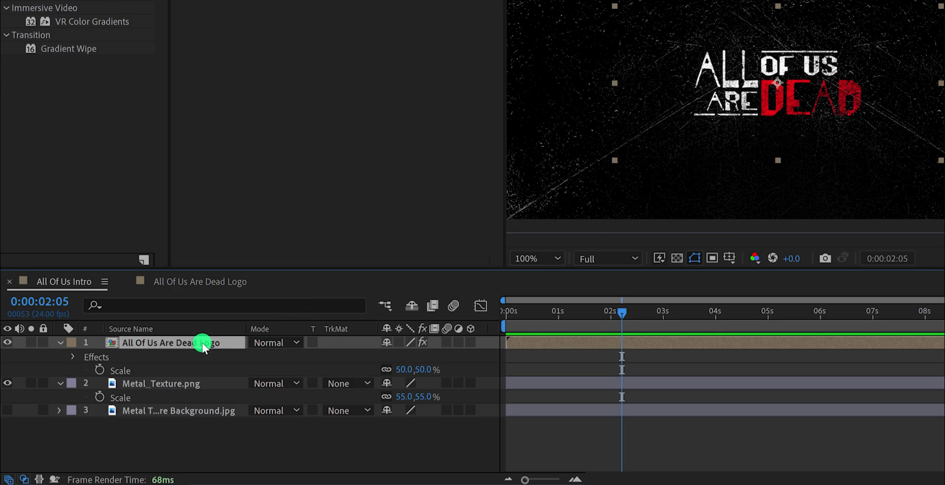
{"action": "key", "text": "ctrl+d"}
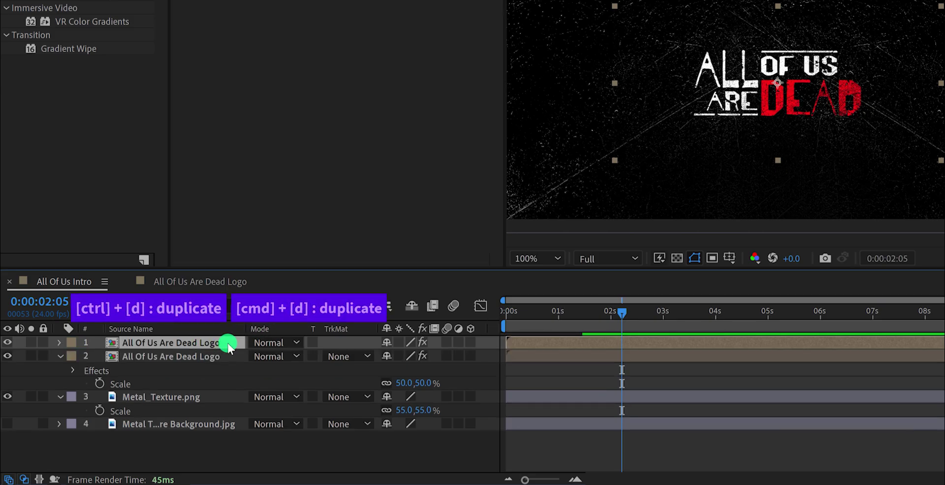
{"action": "key", "text": "Return"}
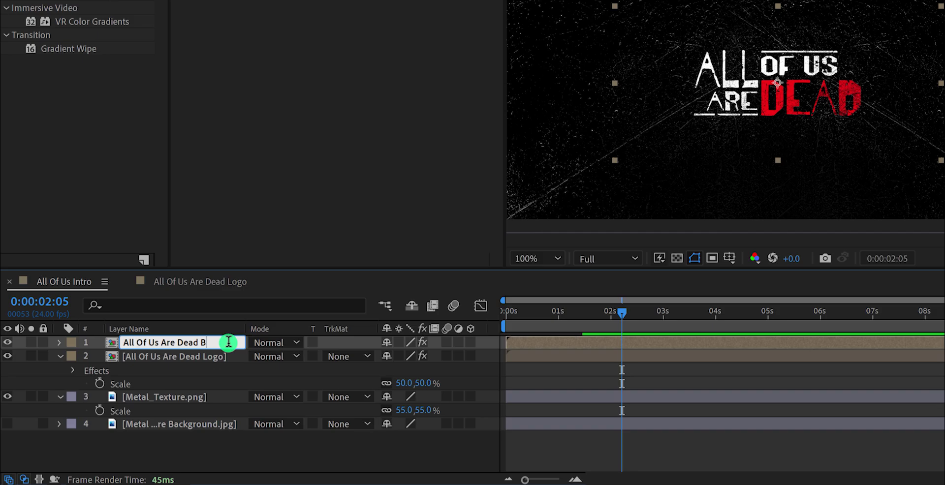
{"action": "type", "text": "ood"}
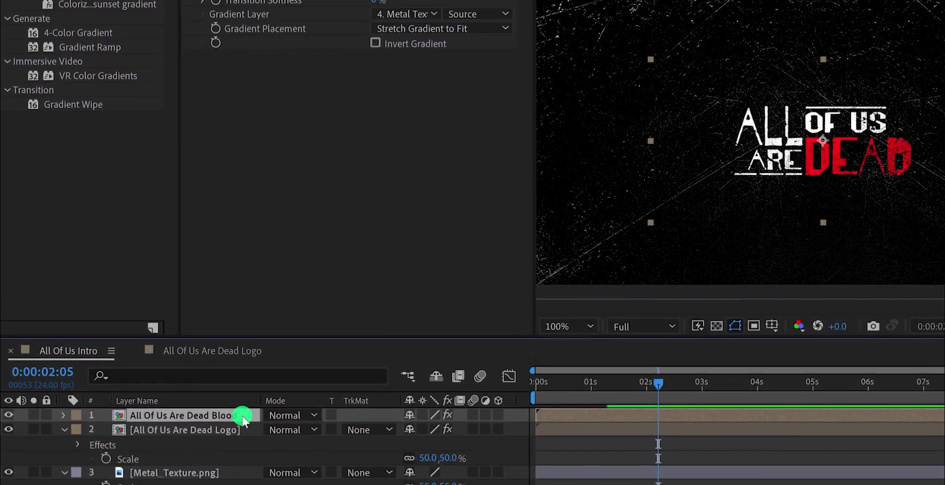
{"action": "key", "text": "Return"}
Find the Fill effect and apply it to the All Of Us Are Dead Blood layer above its Gradient Wipe
{"action": "left_click", "coordinate": [84, 45]}
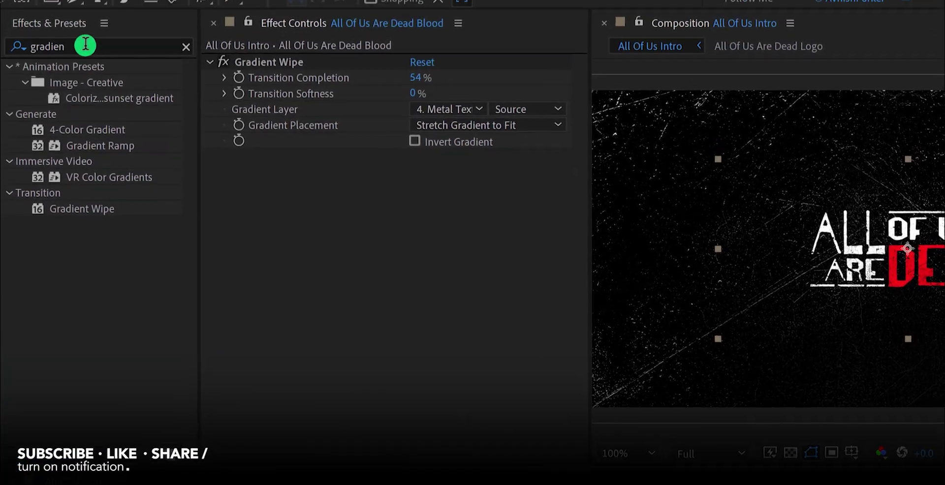
{"action": "type", "text": "fill"}
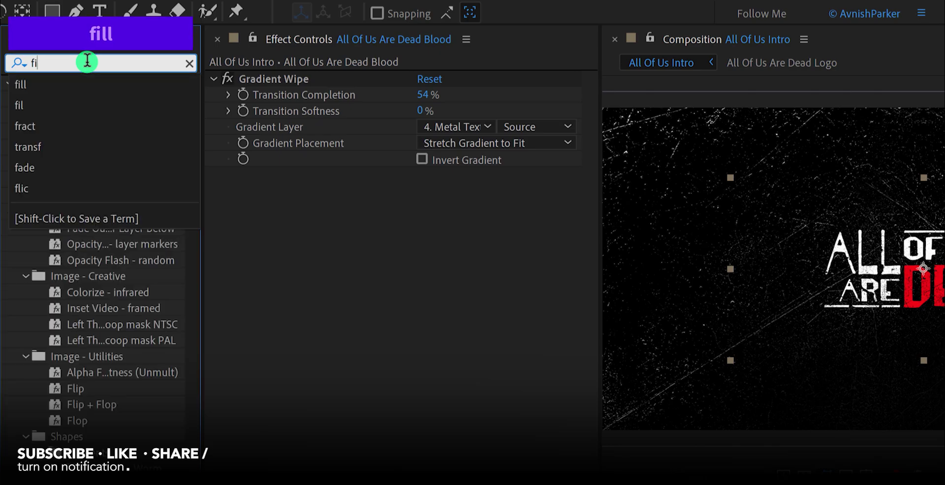
{"action": "left_click_drag", "start_coordinate": [69, 182], "coordinate": [284, 78]}
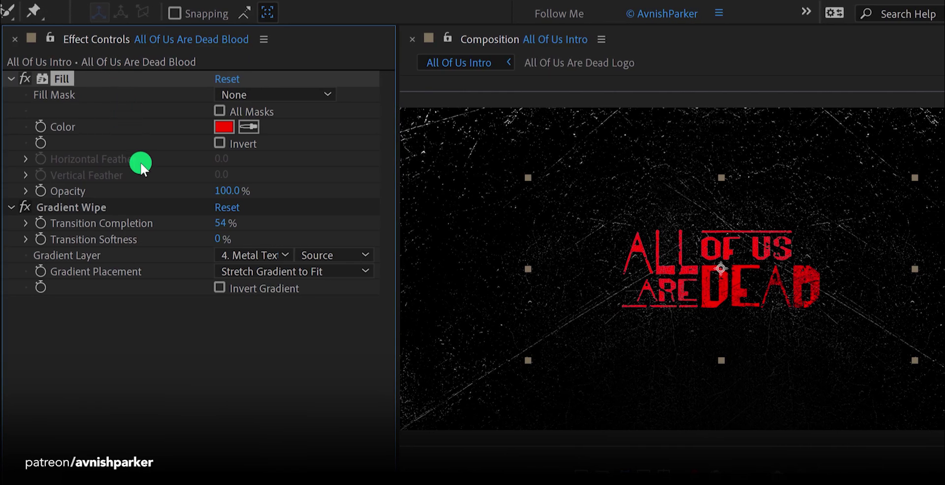
Set the Blood layer's Gradient Wipe to 81% Transition Completion, Tile Gradient placement and 10% Transition Softness
{"action": "left_click_drag", "start_coordinate": [221, 227], "coordinate": [252, 231]}
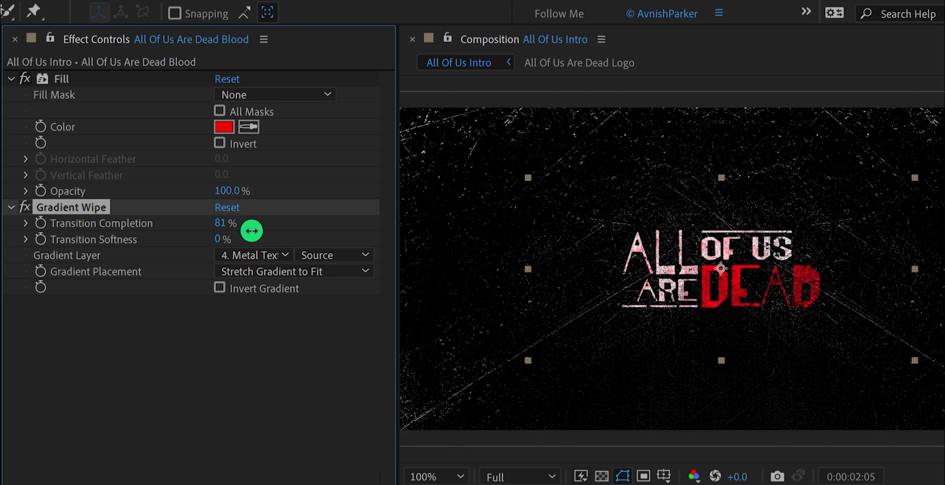
{"action": "key", "text": "period"}
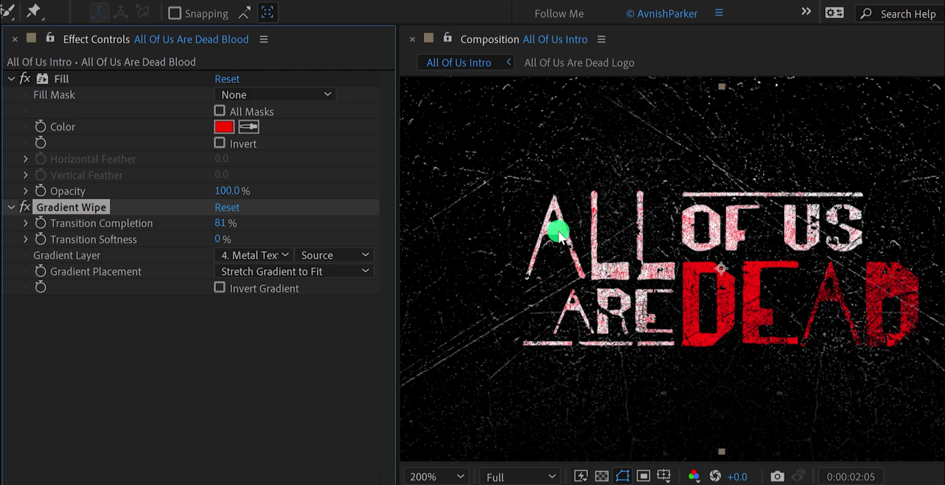
{"action": "left_click", "coordinate": [282, 271]}
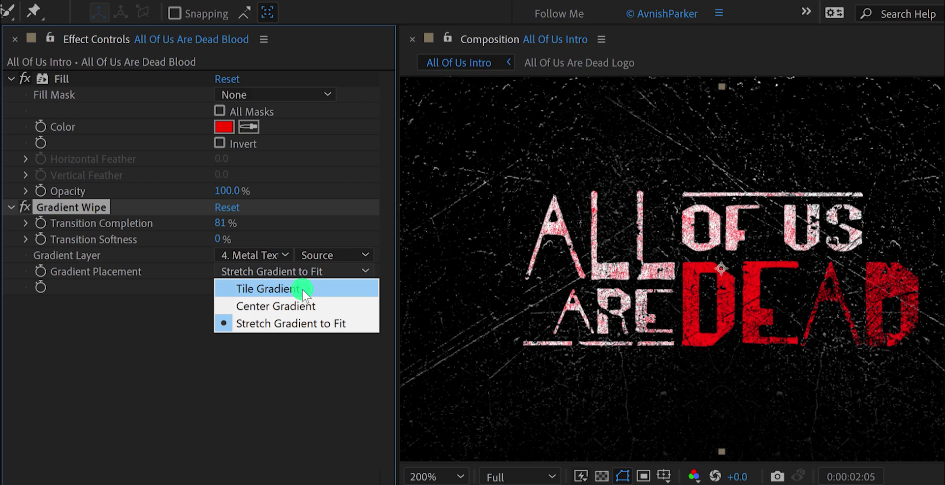
{"action": "left_click", "coordinate": [305, 291]}
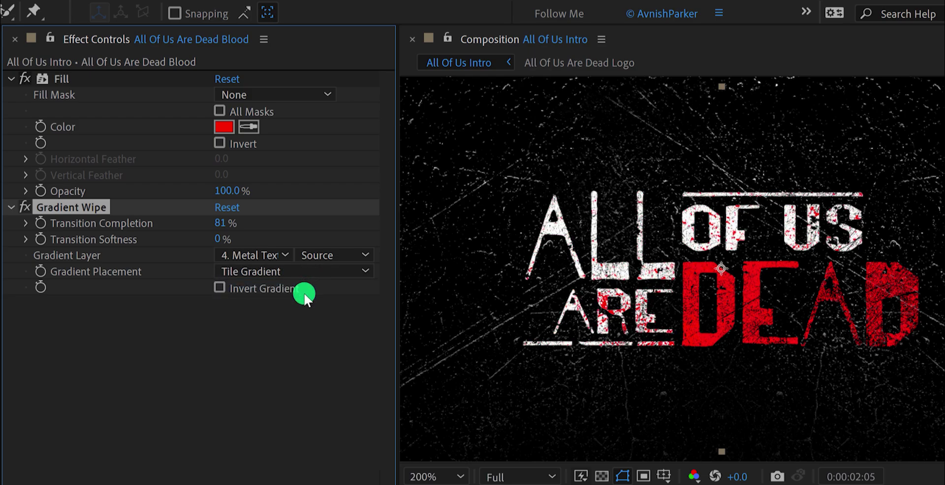
{"action": "left_click", "coordinate": [219, 242]}
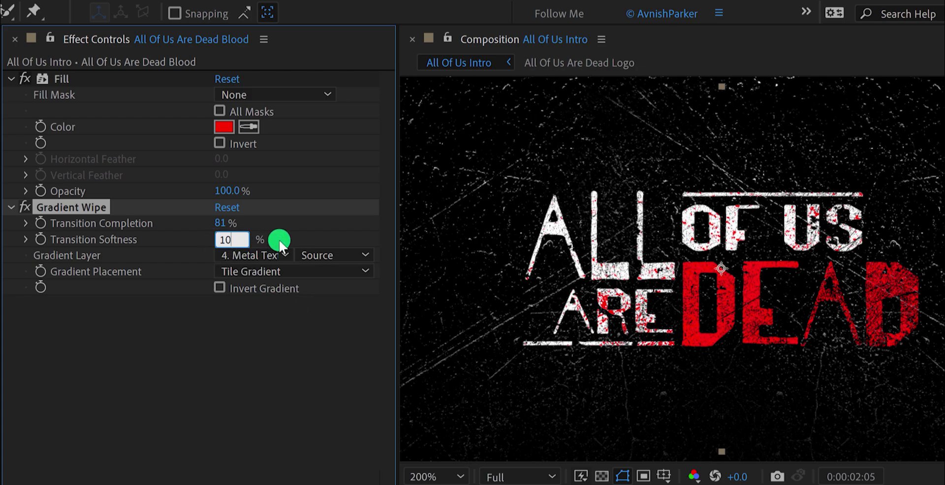
{"action": "type", "text": "10"}
{"action": "key", "text": "Return"}
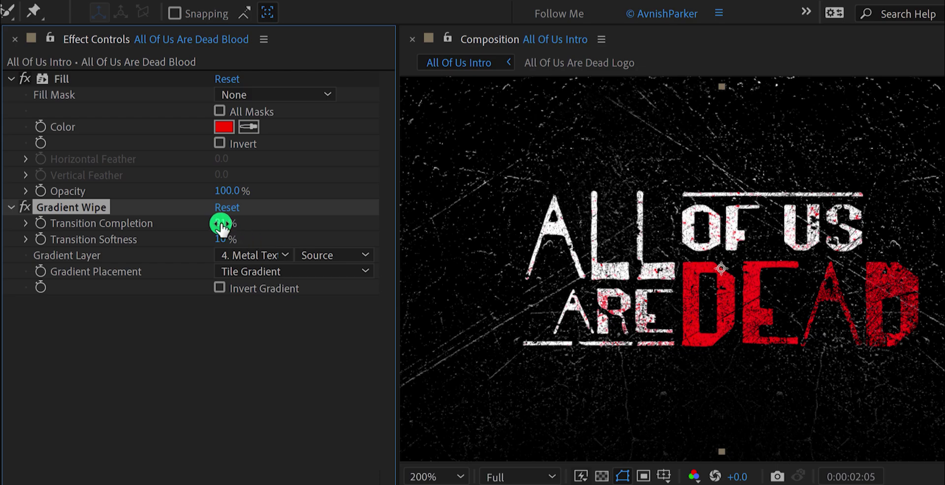
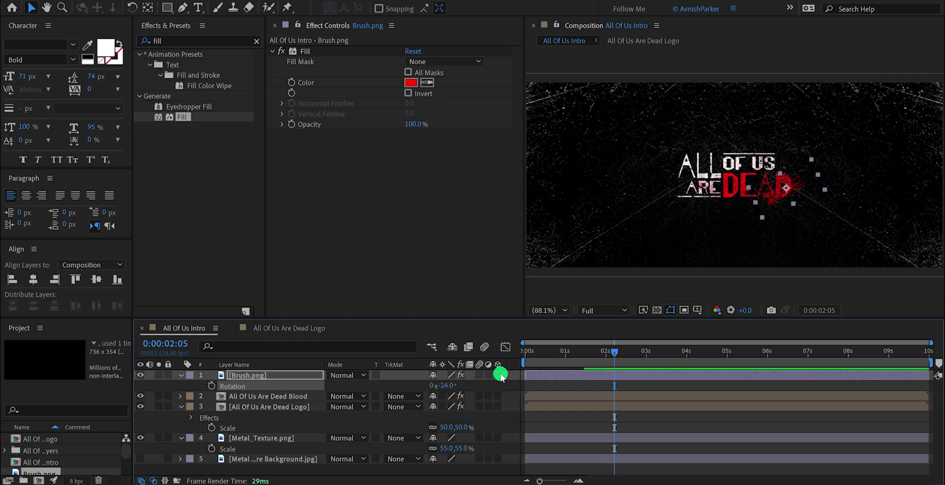
Nudge the red brush splatter at the end of DEAD and apply the Linear Wipe transition effect to Brush.png
{"action": "left_click_drag", "start_coordinate": [774, 188], "coordinate": [772, 186]}
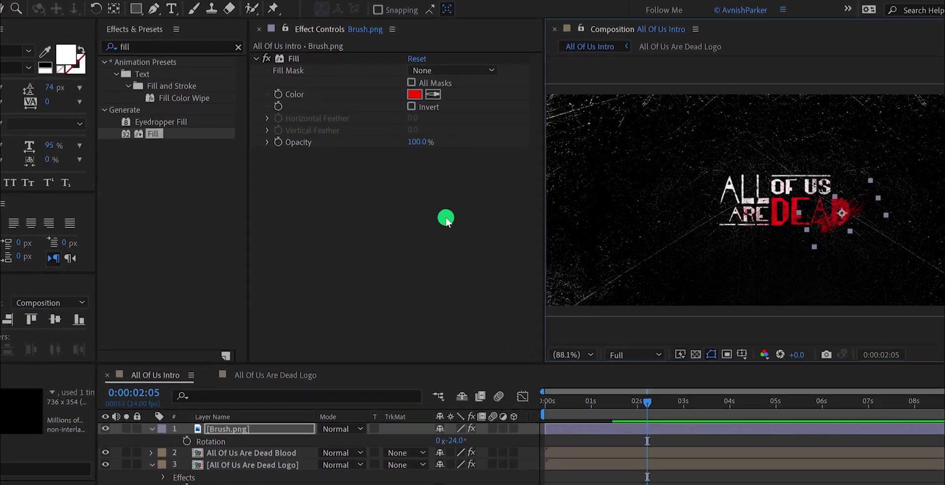
{"action": "double_click", "coordinate": [156, 46]}
{"action": "type", "text": "li"}
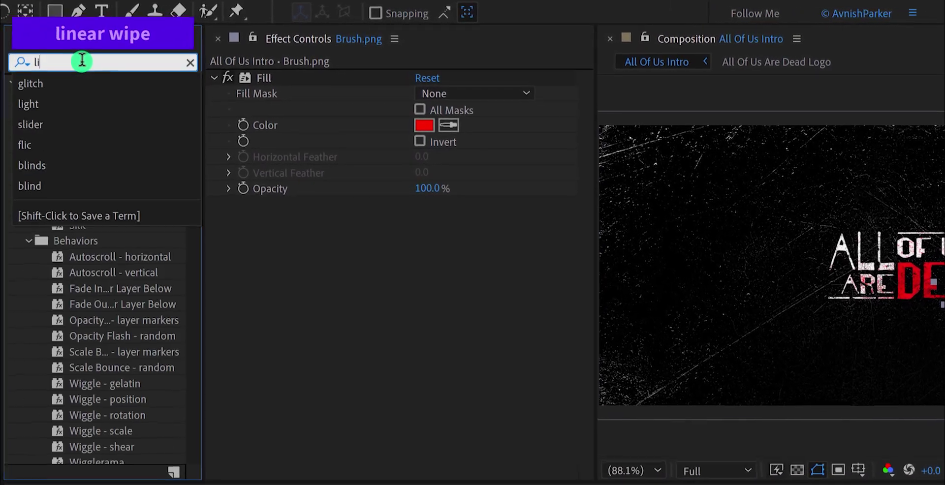
{"action": "type", "text": "near"}
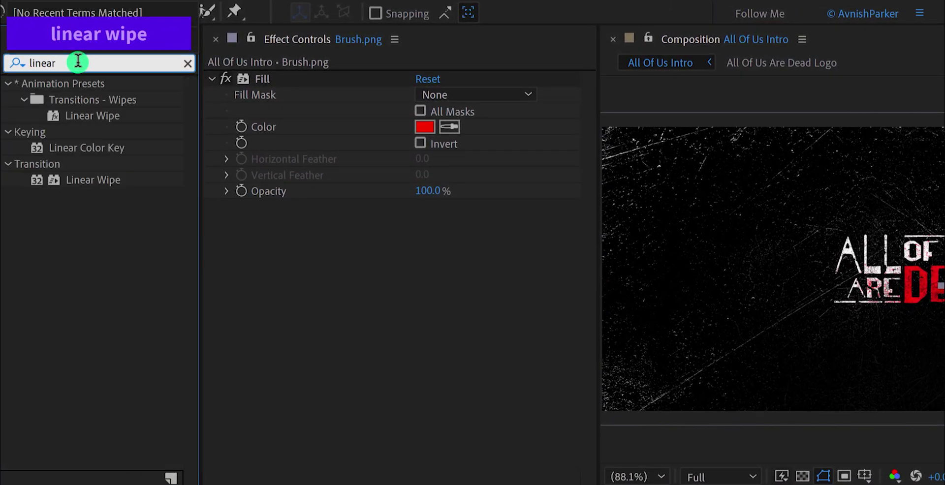
{"action": "left_click_drag", "start_coordinate": [91, 180], "coordinate": [319, 247]}
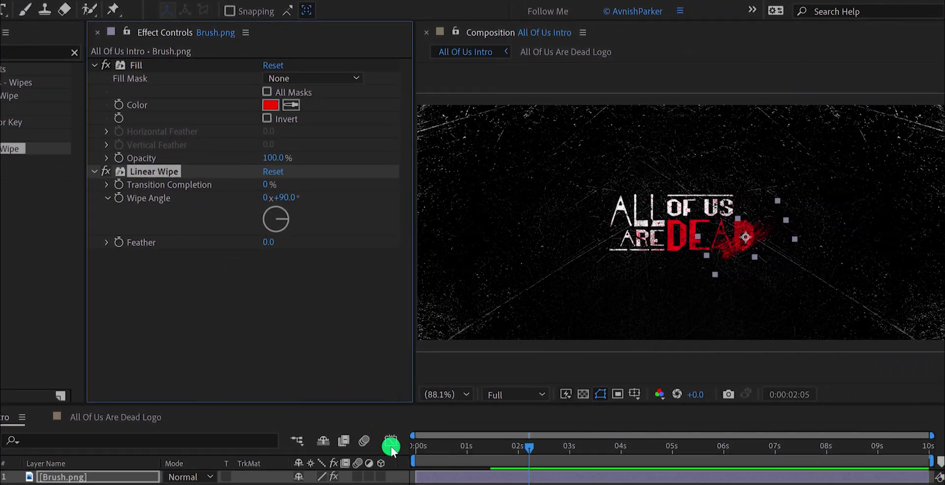
Go to 0:00:02:07 and set Brush.png's Linear Wipe to 31% Transition Completion with a -90° Wipe Angle
{"action": "left_click_drag", "start_coordinate": [426, 442], "coordinate": [530, 473]}
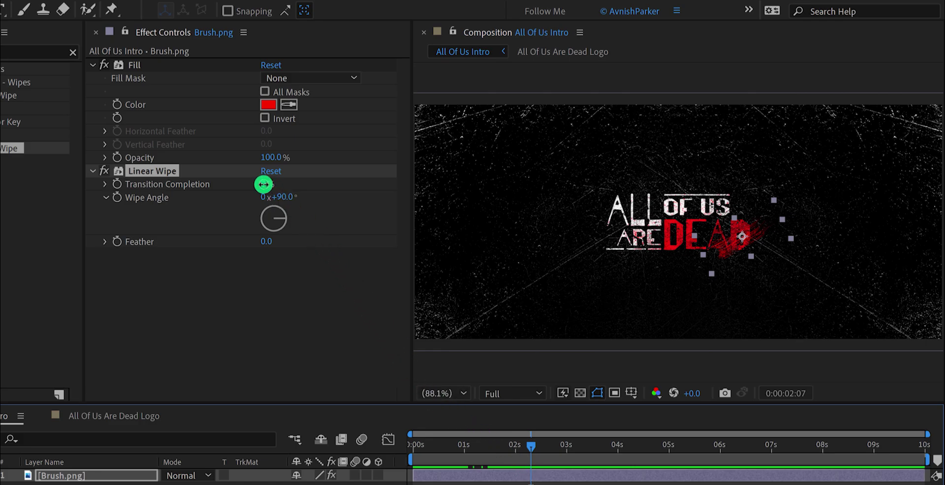
{"action": "left_click_drag", "start_coordinate": [264, 184], "coordinate": [270, 188]}
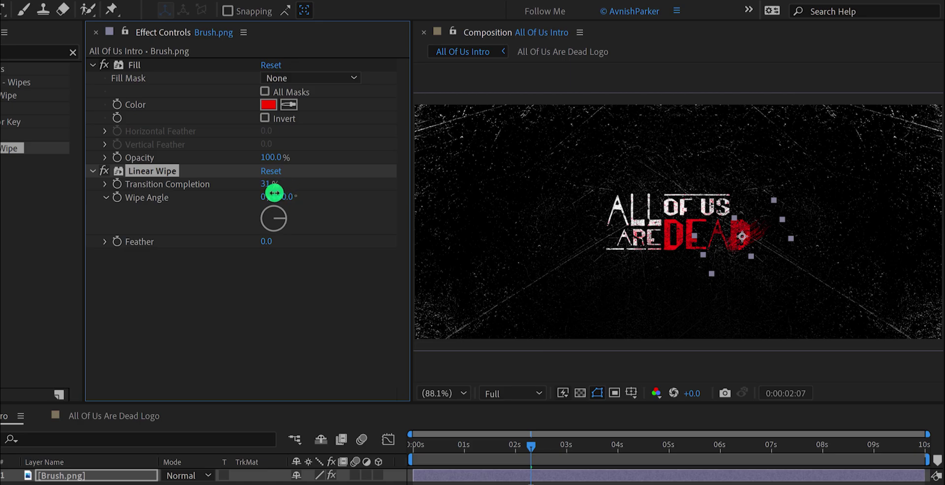
{"action": "left_click", "coordinate": [281, 197]}
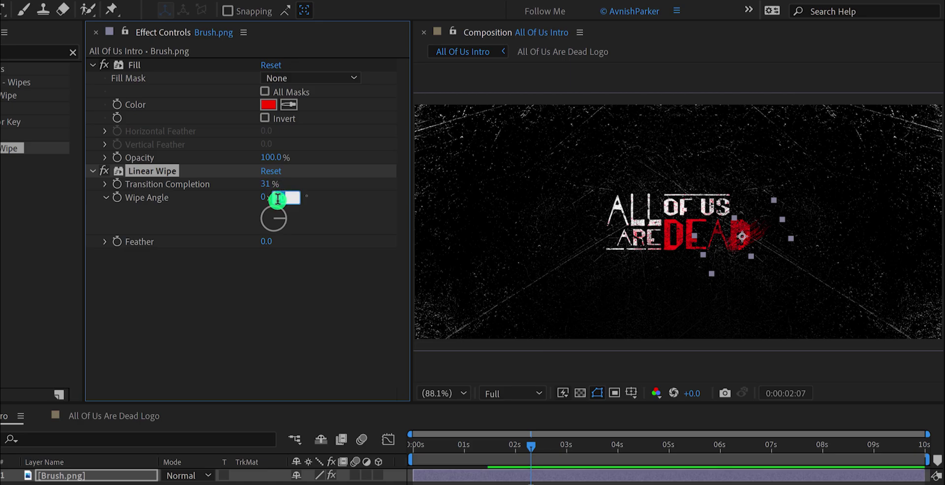
{"action": "type", "text": "90"}
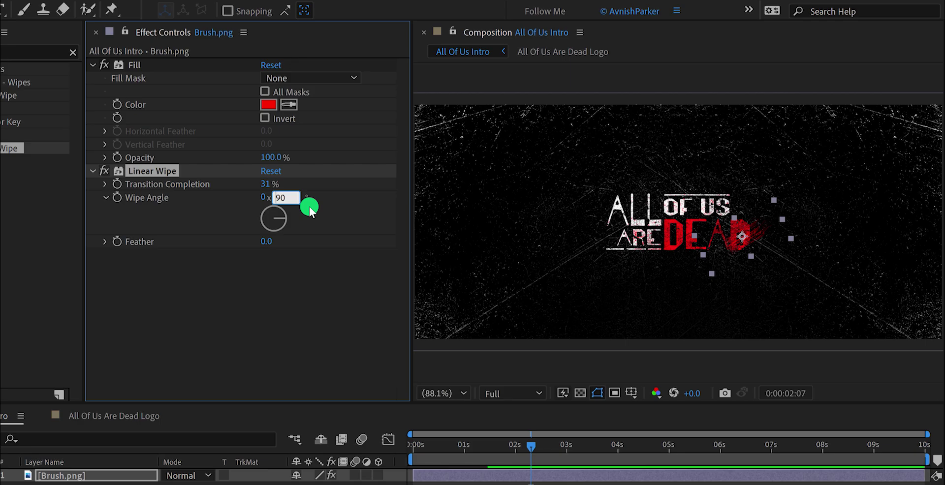
{"action": "left_click", "coordinate": [309, 209]}
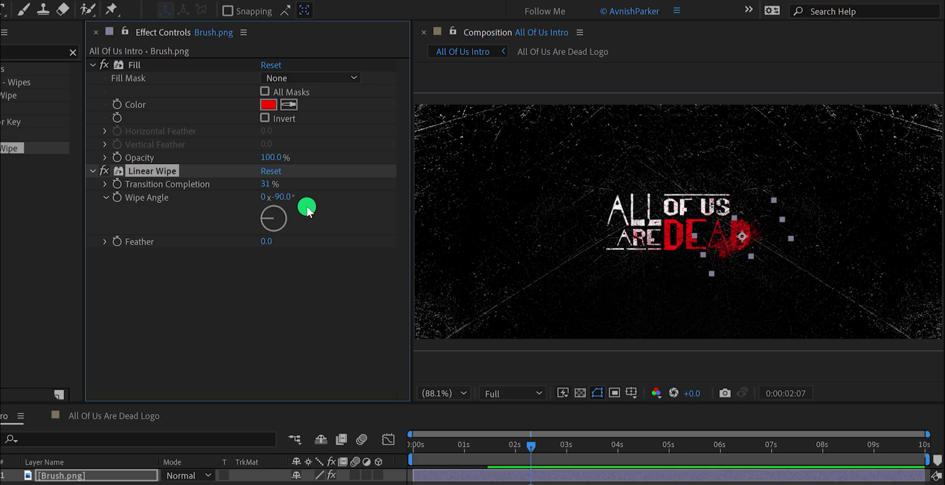
Set Brush.png's Linear Wipe Transition Completion to 100% and its Feather to 25
{"action": "left_click_drag", "start_coordinate": [274, 187], "coordinate": [321, 182]}
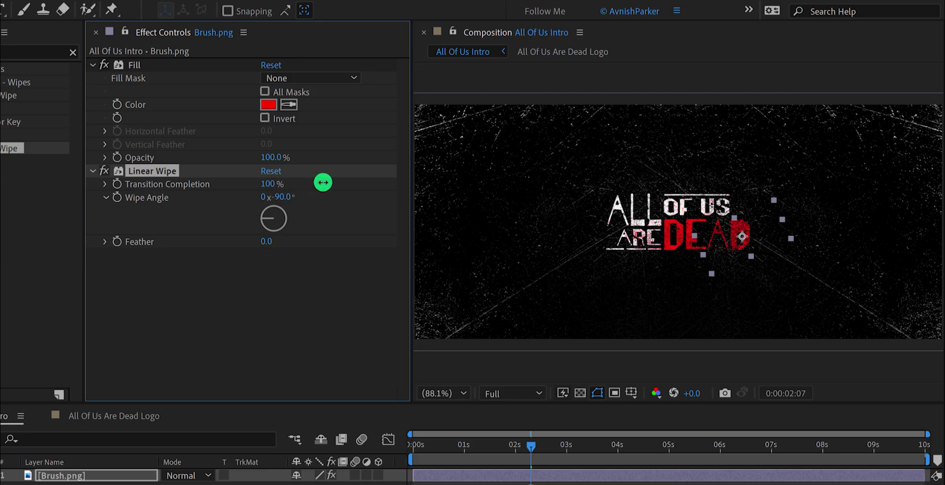
{"action": "left_click", "coordinate": [267, 241]}
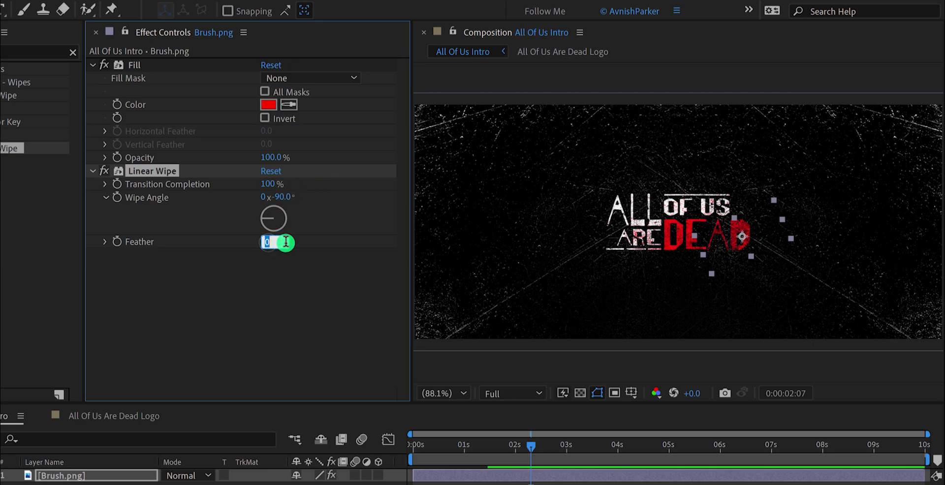
{"action": "type", "text": "25"}
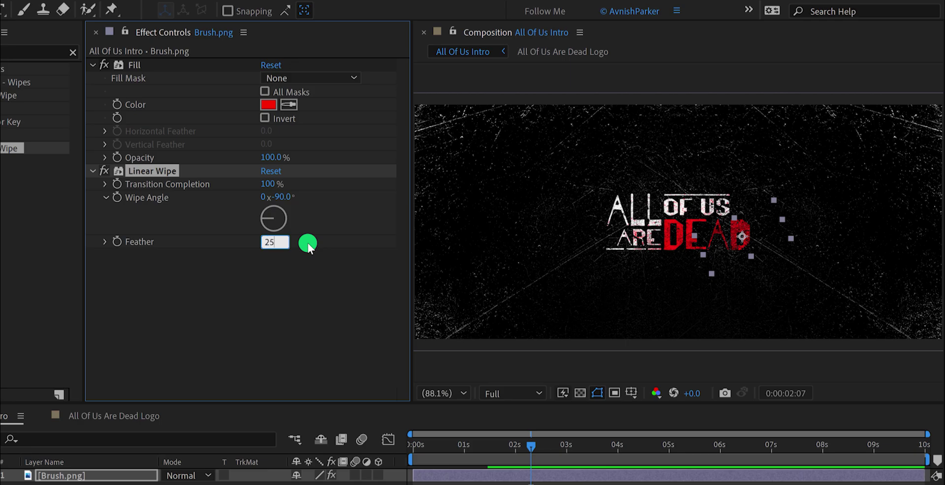
{"action": "key", "text": "Return"}
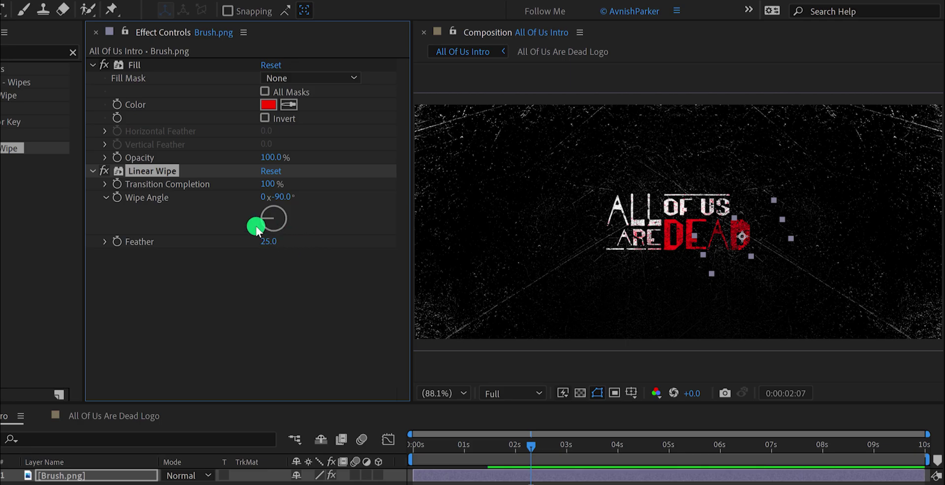
Keyframe the Linear Wipe's Transition Completion at 0:00:02:07 and set it to 0% at 0:00:02:14
{"action": "left_click", "coordinate": [117, 184]}
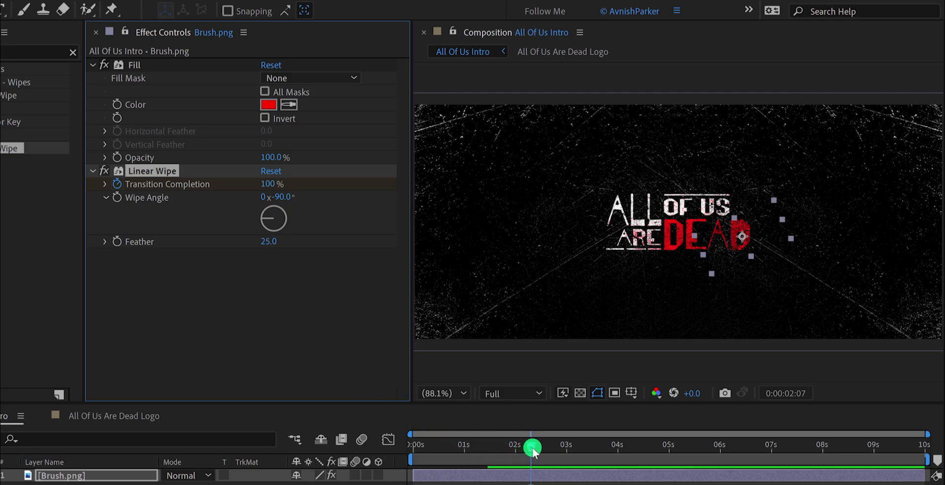
{"action": "left_click_drag", "start_coordinate": [531, 449], "coordinate": [545, 453]}
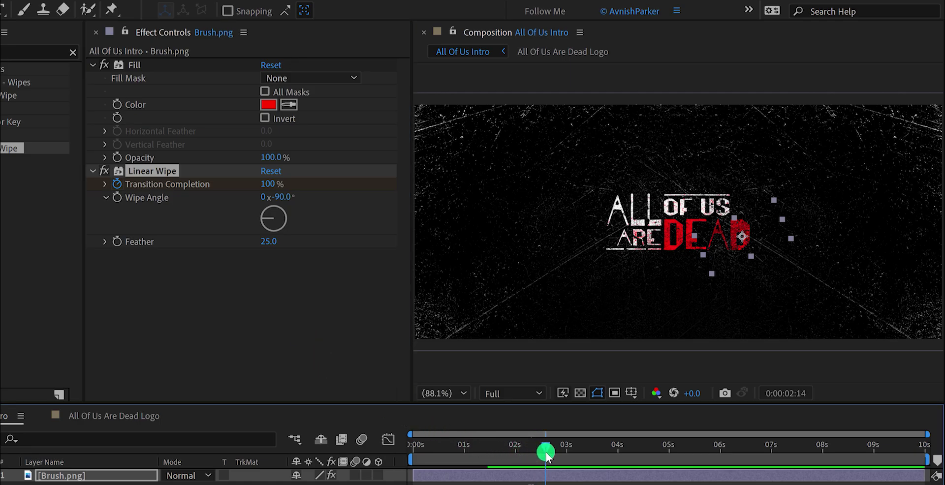
{"action": "left_click", "coordinate": [268, 184]}
{"action": "key", "text": "Return"}
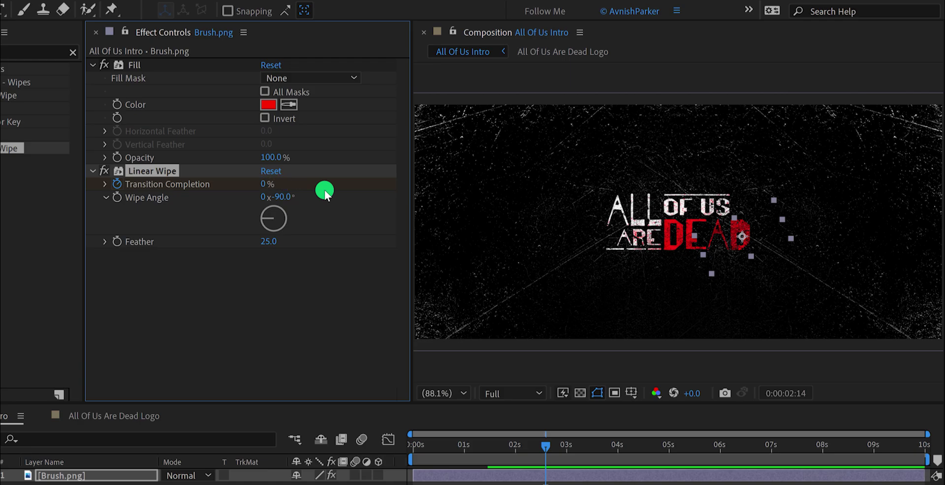
Preview the brush wipe without layer controls, reveal Brush.png's keyframes and move the ending Transition Completion keyframe earlier to 0:00:02:11
{"action": "key", "text": "ctrl+shift+h"}
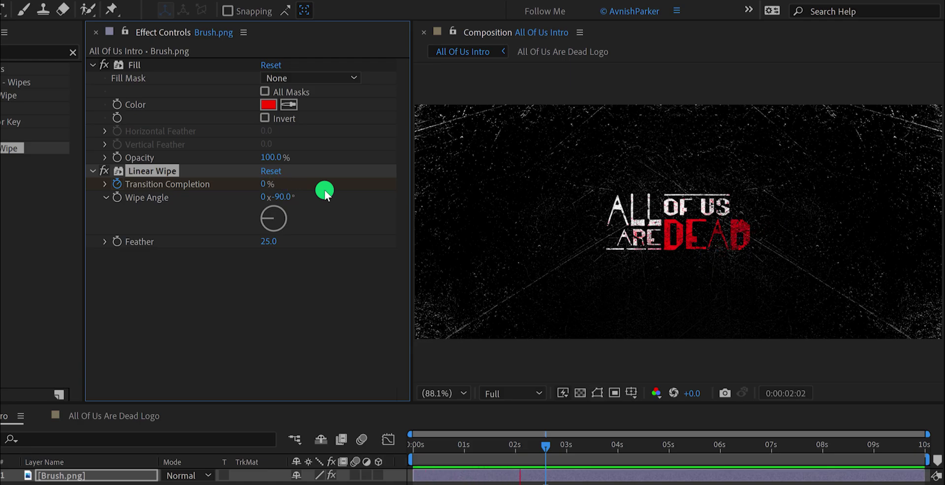
{"action": "key", "text": "u"}
{"action": "key", "text": "k"}
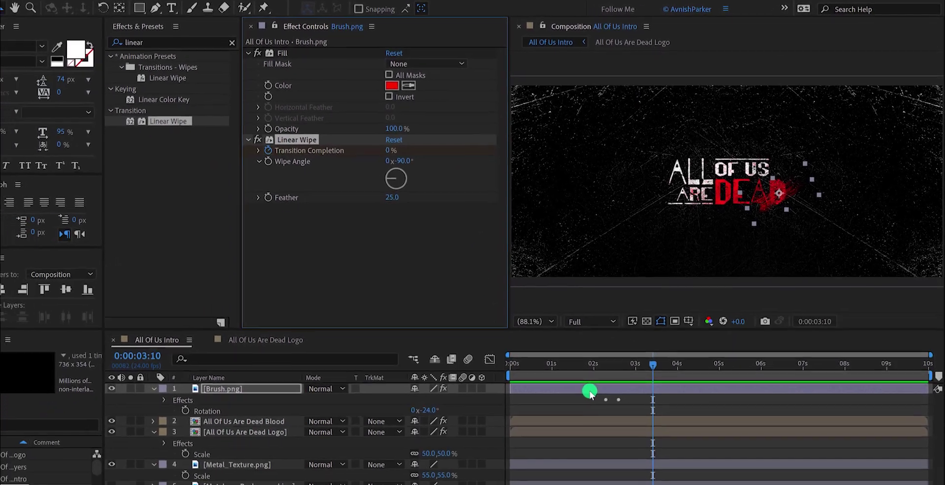
{"action": "key", "text": "u"}
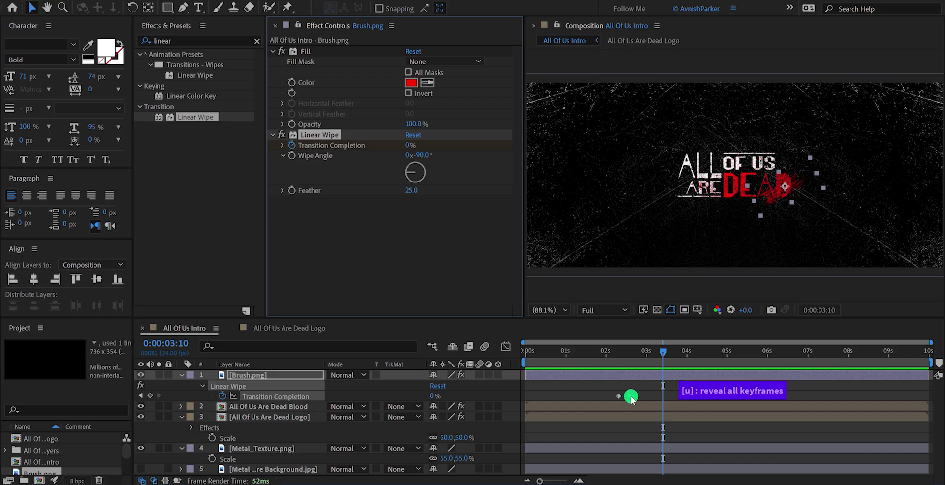
{"action": "left_click", "coordinate": [626, 396]}
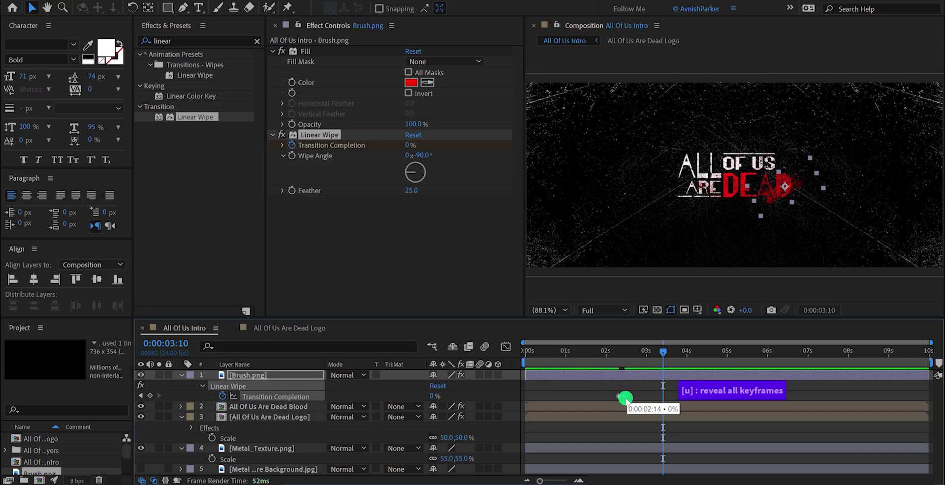
{"action": "left_click_drag", "start_coordinate": [626, 399], "coordinate": [626, 399]}
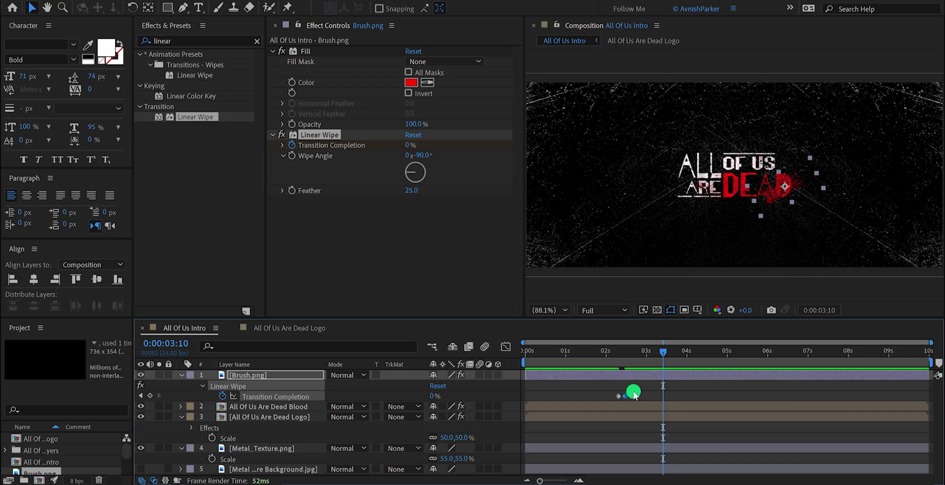
{"action": "key", "text": "space"}
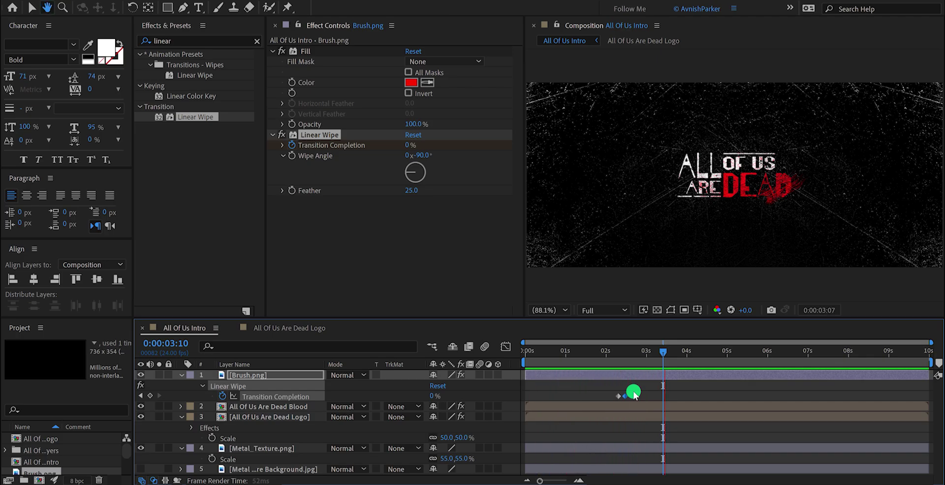
At 0:00:02:11, duplicate the Brush.png layer and place the copy over the word ARE
{"action": "left_click_drag", "start_coordinate": [613, 353], "coordinate": [624, 360]}
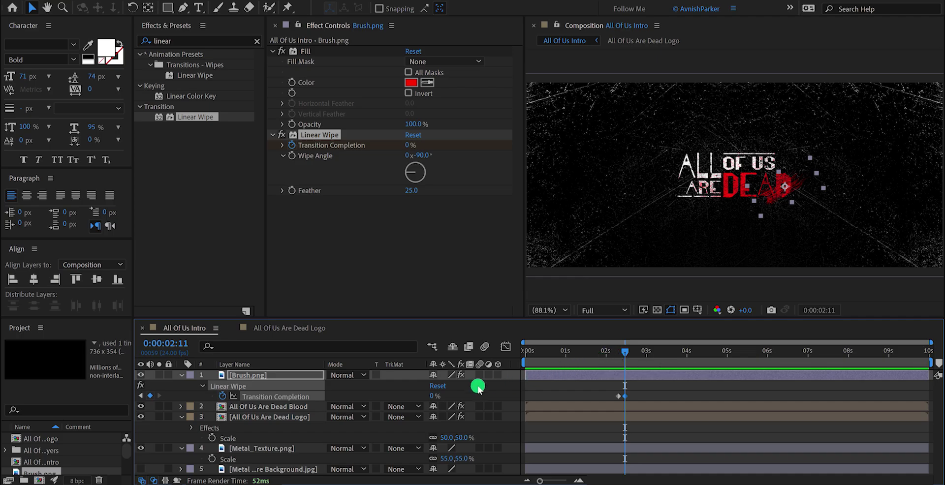
{"action": "left_click", "coordinate": [274, 377]}
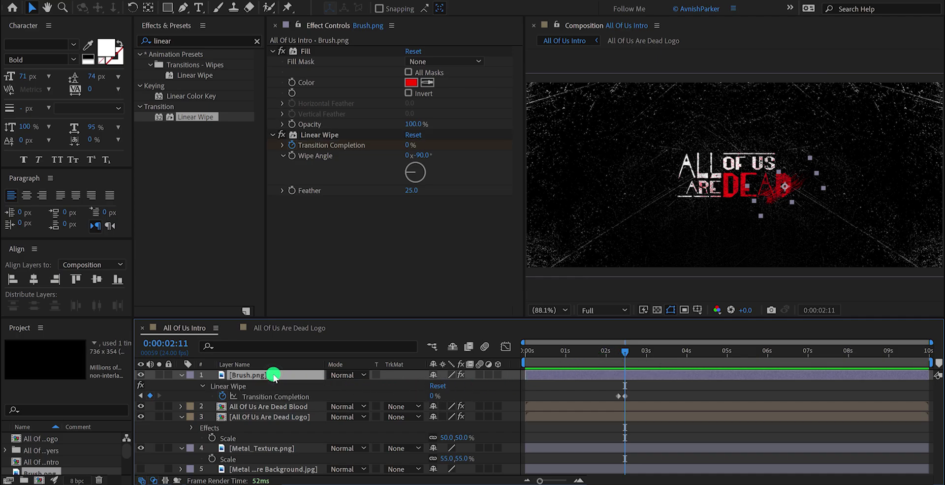
{"action": "key", "text": "ctrl+d"}
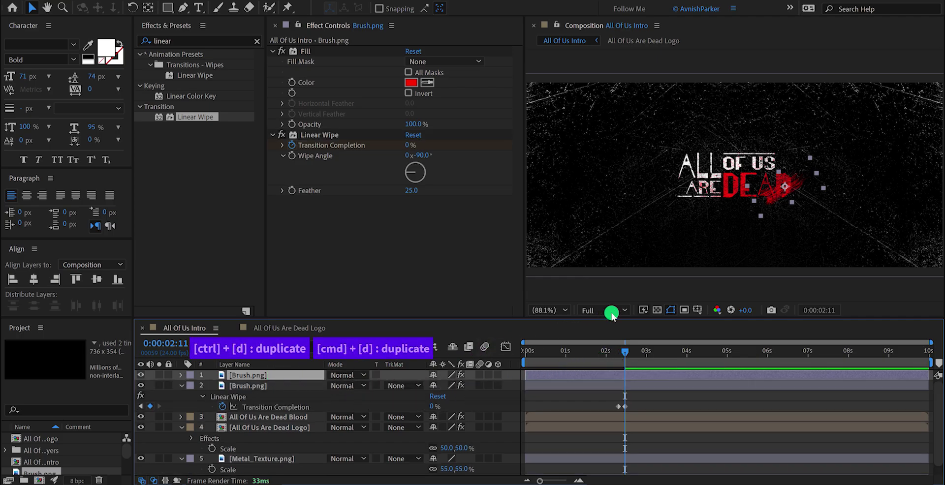
{"action": "left_click_drag", "start_coordinate": [773, 191], "coordinate": [701, 187]}
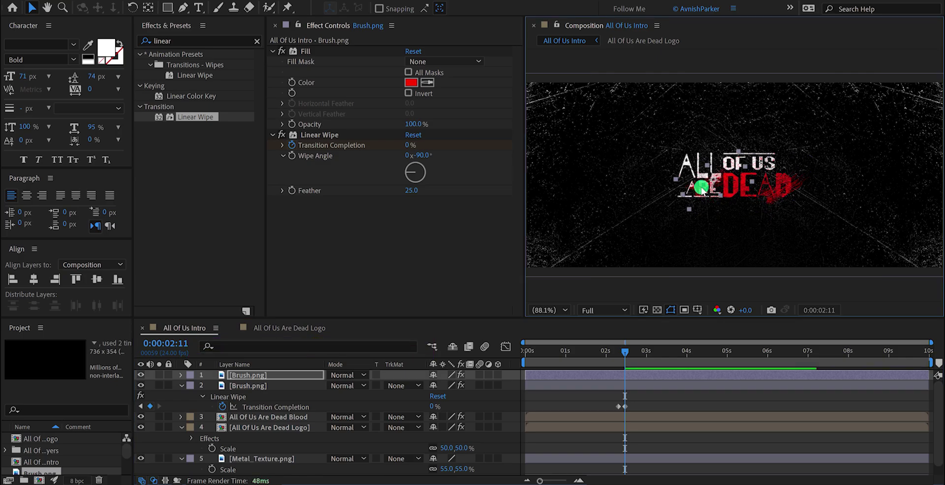
Set the duplicated brush's Fill color to white (FFFFFF) and place its layer below All Of Us Are Dead Logo, above Metal_Texture.png
{"action": "left_click", "coordinate": [415, 83]}
{"action": "left_click_drag", "start_coordinate": [240, 109], "coordinate": [196, 84]}
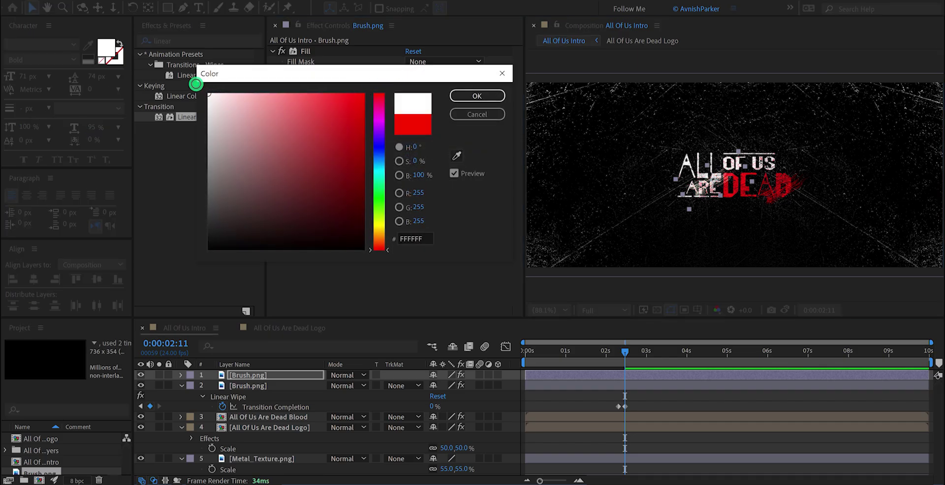
{"action": "left_click", "coordinate": [476, 96]}
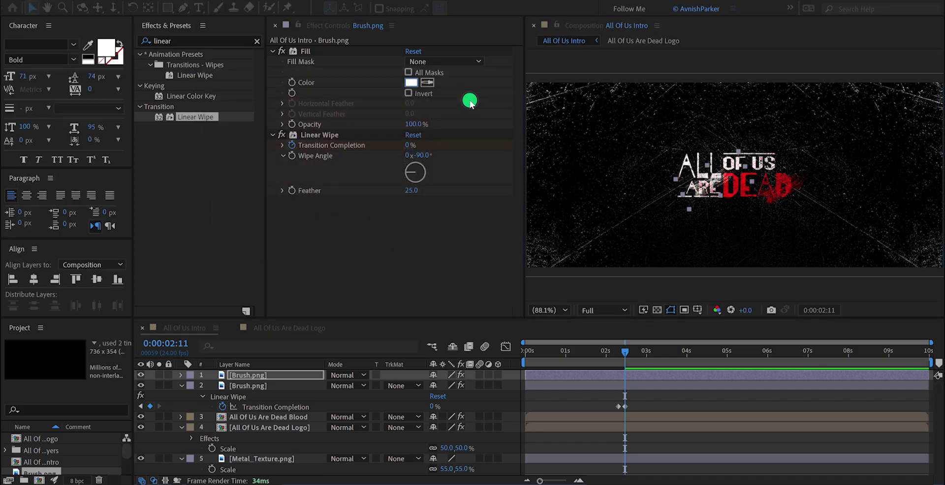
{"action": "left_click_drag", "start_coordinate": [276, 375], "coordinate": [285, 442]}
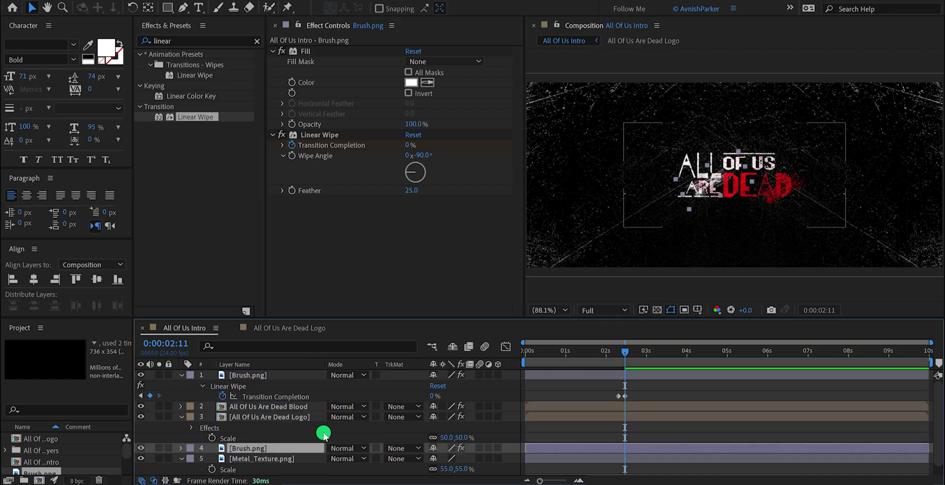
Shift the white Brush.png layer a few frames later in time, set its Scale to 50% and preview the animation
{"action": "left_click", "coordinate": [538, 448]}
{"action": "key", "text": "s"}
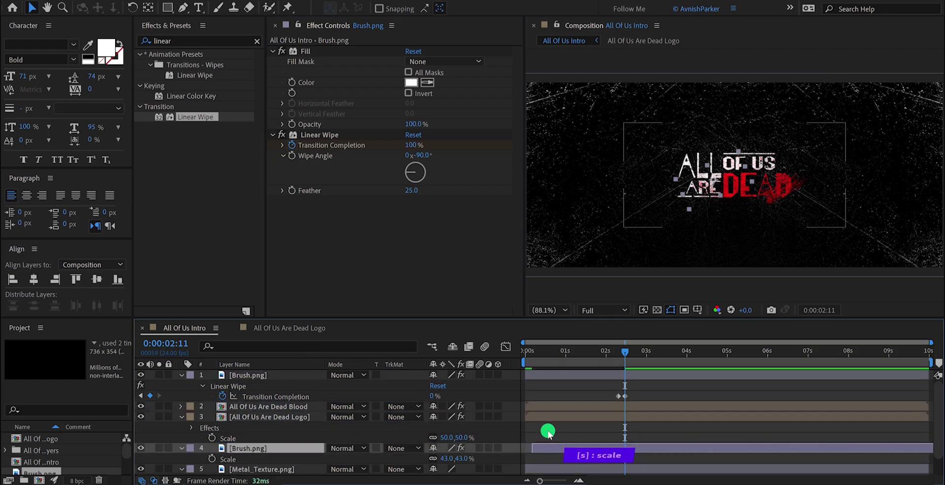
{"action": "left_click_drag", "start_coordinate": [464, 454], "coordinate": [468, 458]}
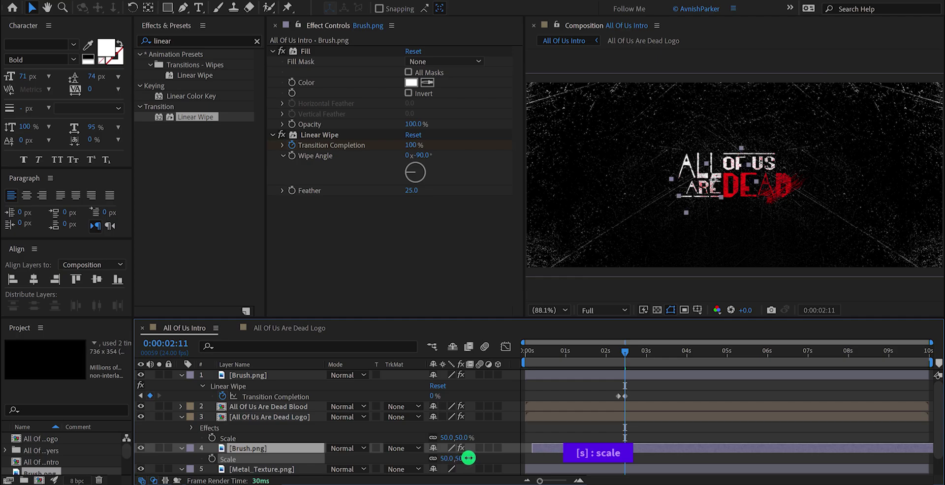
{"action": "key", "text": "Return"}
{"action": "key", "text": "space"}
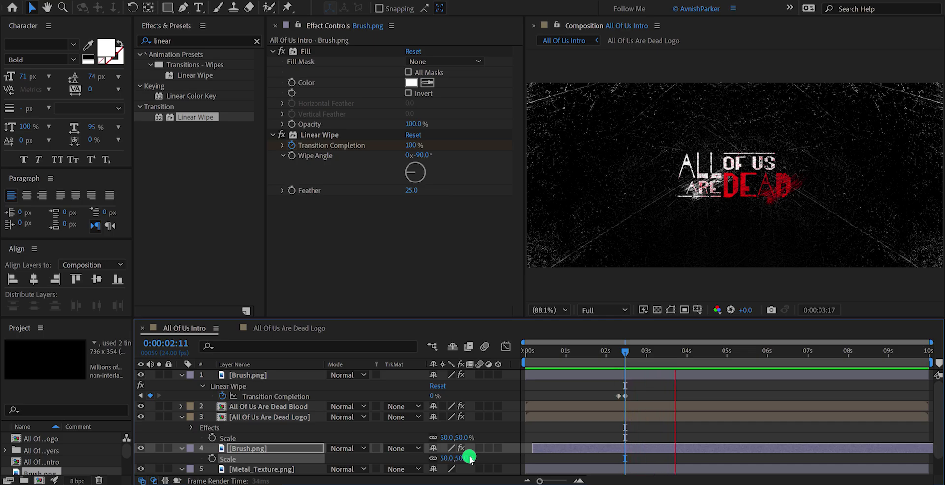
{"action": "key", "text": "space"}
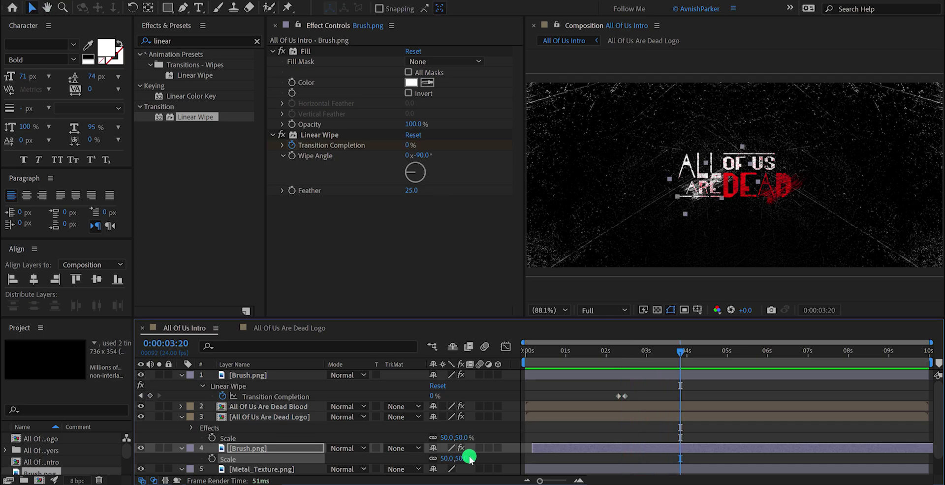
Find the Levels effect and apply it to the white Brush.png layer
{"action": "left_click", "coordinate": [317, 448]}
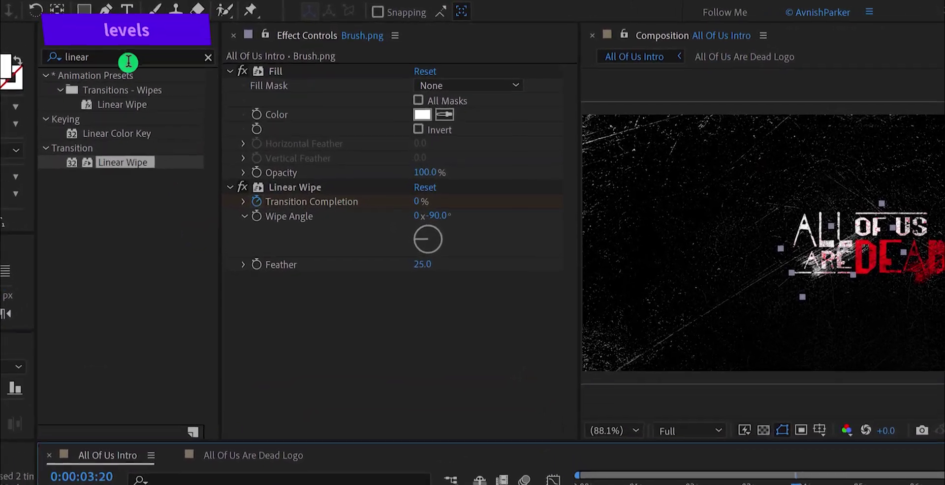
{"action": "left_click", "coordinate": [128, 59]}
{"action": "type", "text": "l"}
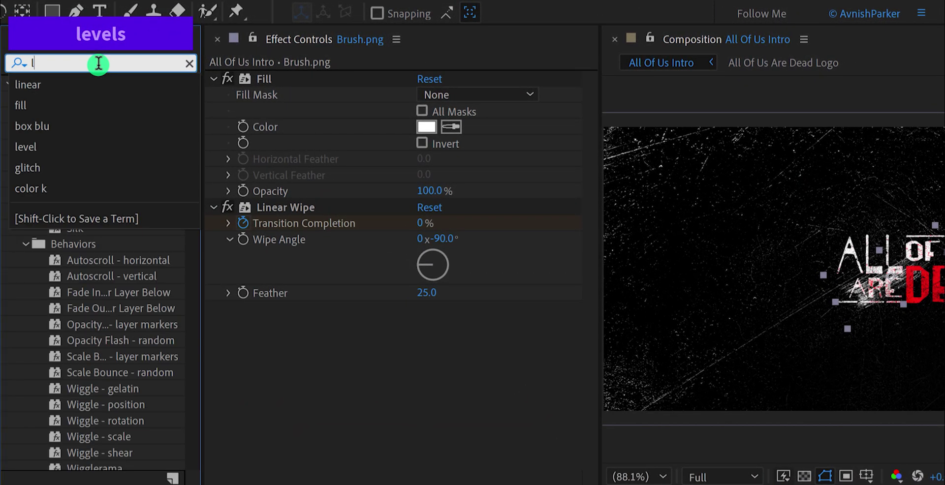
{"action": "type", "text": "evel"}
{"action": "left_click_drag", "start_coordinate": [84, 185], "coordinate": [275, 352]}
Switch the Levels channel to Alpha, raise Alpha Input Black to 248 and preview with layer controls hidden
{"action": "left_click", "coordinate": [413, 250]}
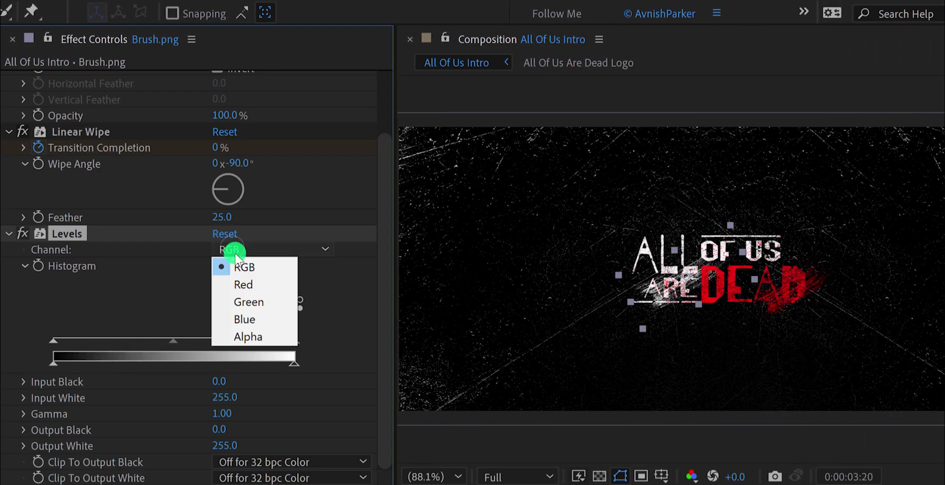
{"action": "left_click", "coordinate": [251, 335]}
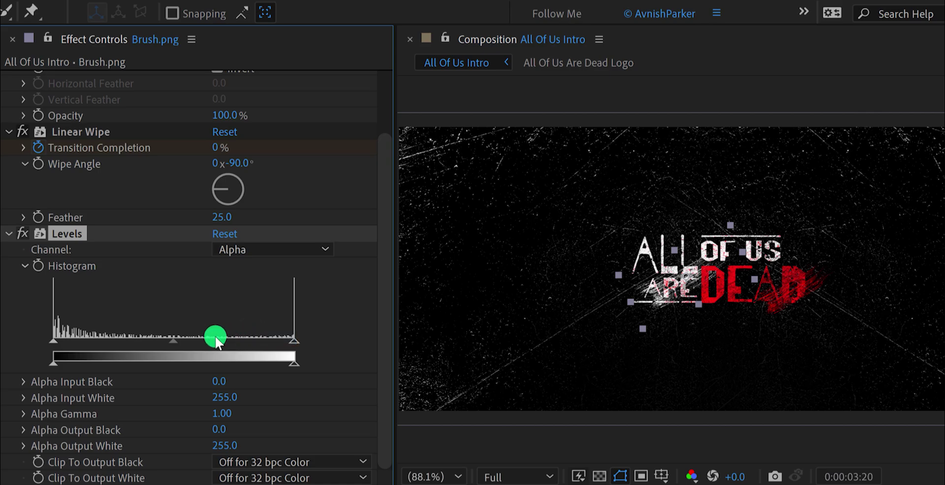
{"action": "left_click_drag", "start_coordinate": [53, 340], "coordinate": [293, 345]}
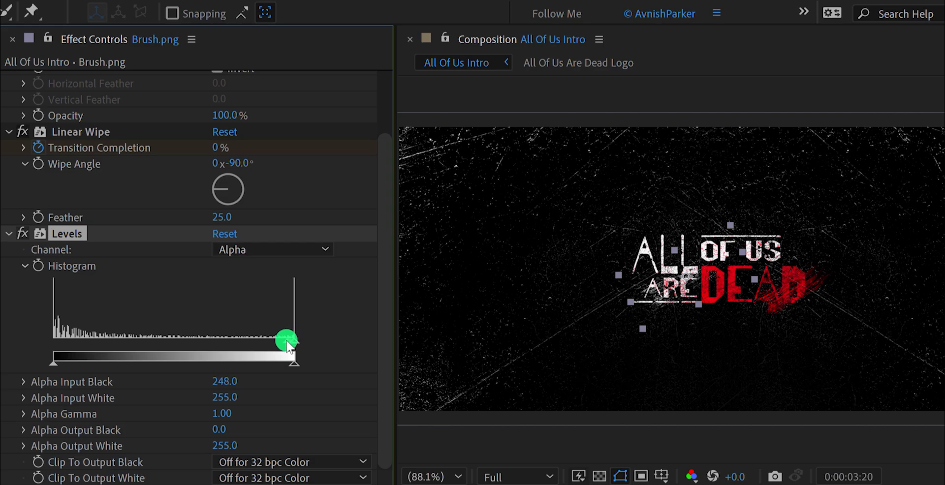
{"action": "key", "text": "ctrl+shift+h"}
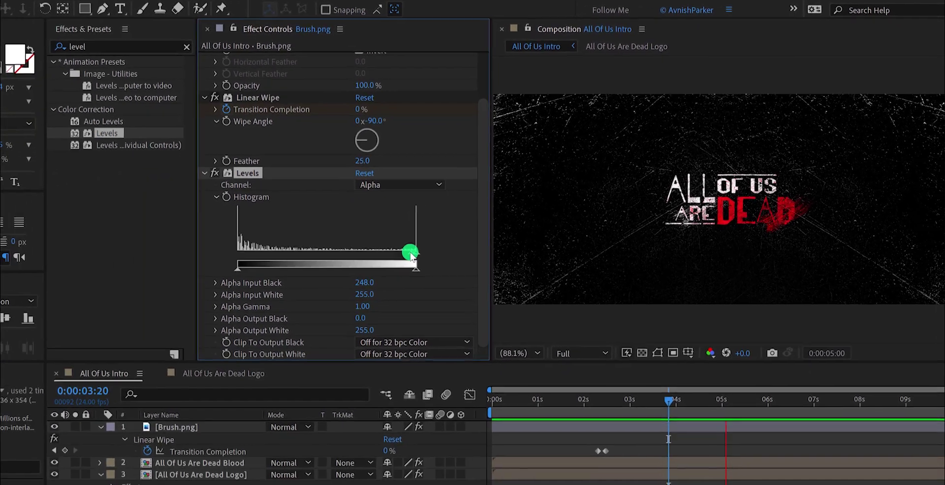
Go to 0:00:01:14 and collapse the expanded properties of all layers in the All Of Us Intro timeline
{"action": "left_click_drag", "start_coordinate": [512, 399], "coordinate": [473, 409]}
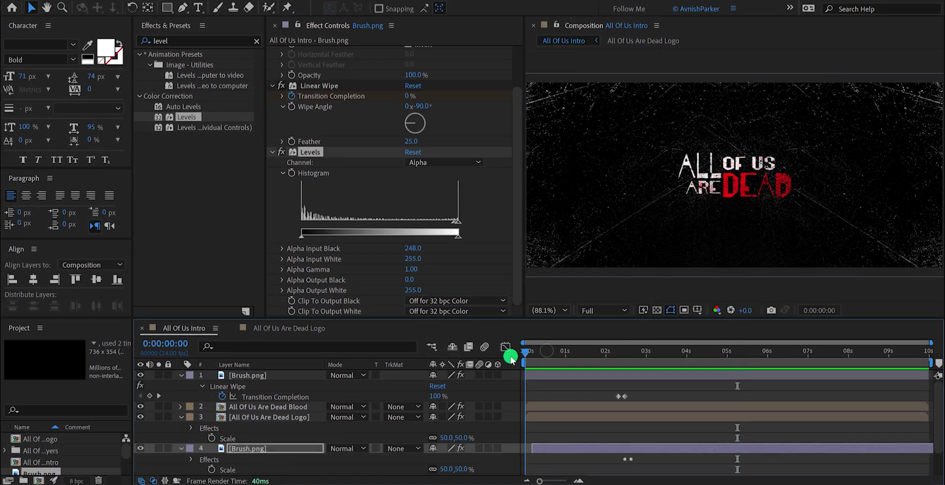
{"action": "left_click", "coordinate": [590, 363]}
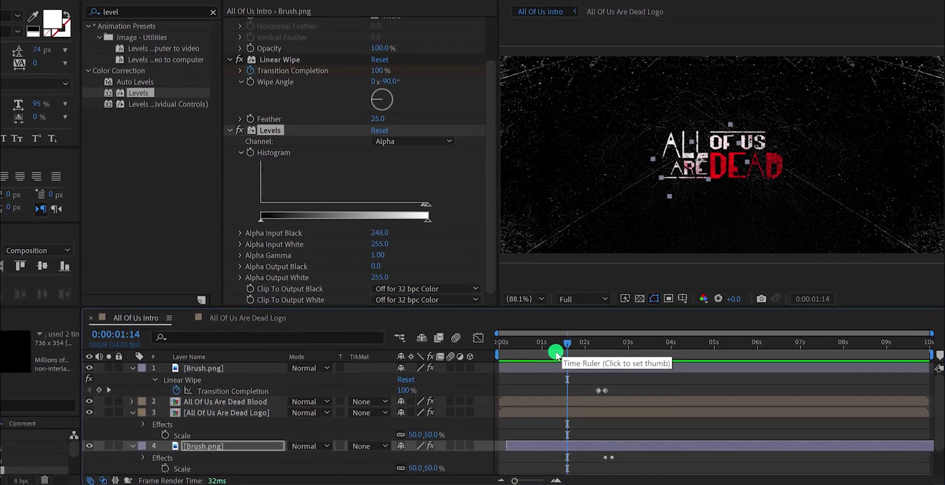
{"action": "key", "text": "u"}
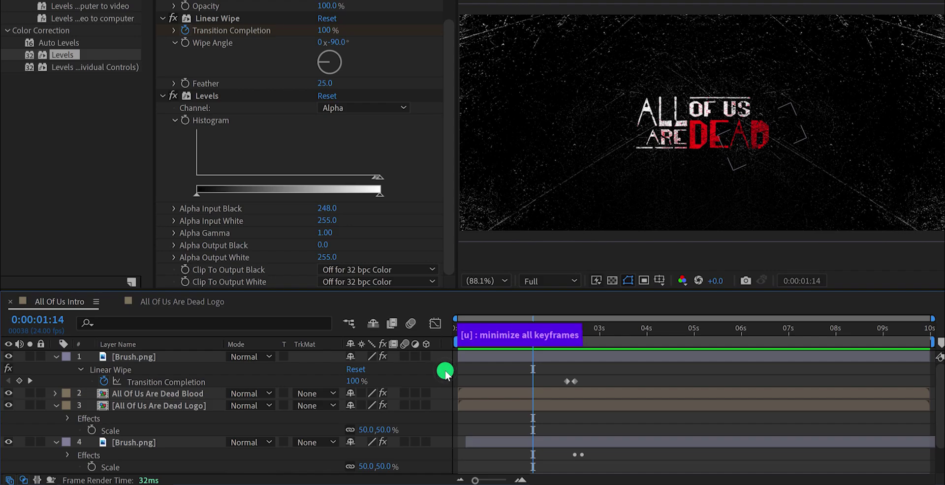
{"action": "key", "text": "u"}
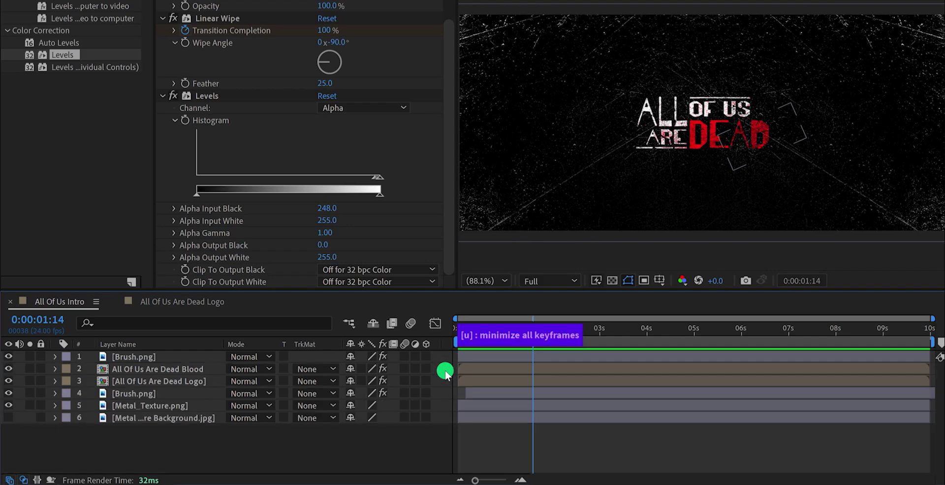
Create a null object in the All Of Us Intro composition and rename it Motion
{"action": "right_click", "coordinate": [345, 444]}
{"action": "mouse_move", "coordinate": [487, 308]}
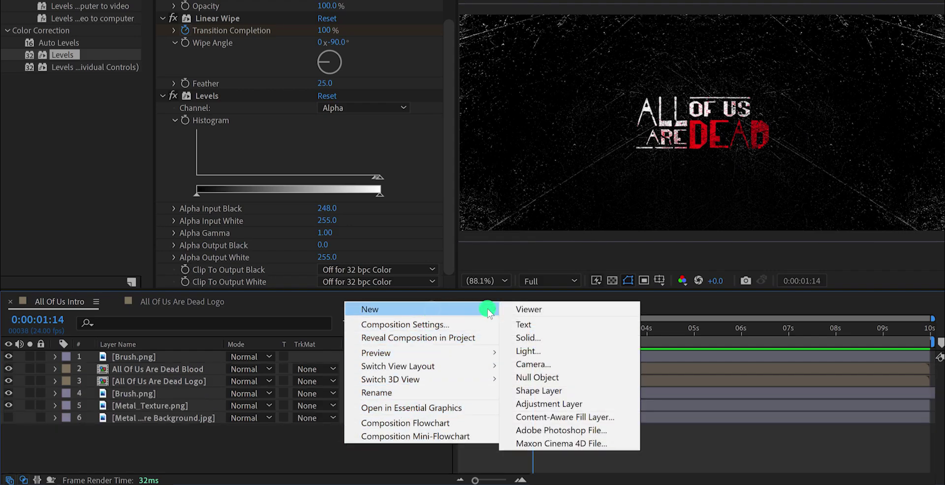
{"action": "left_click", "coordinate": [582, 376]}
{"action": "key", "text": "Return"}
{"action": "type", "text": "Motion"}
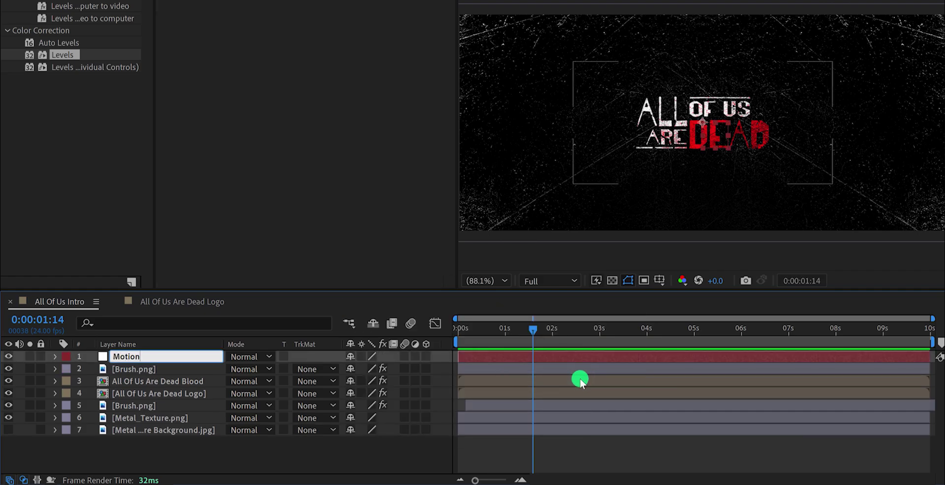
{"action": "key", "text": "Return"}
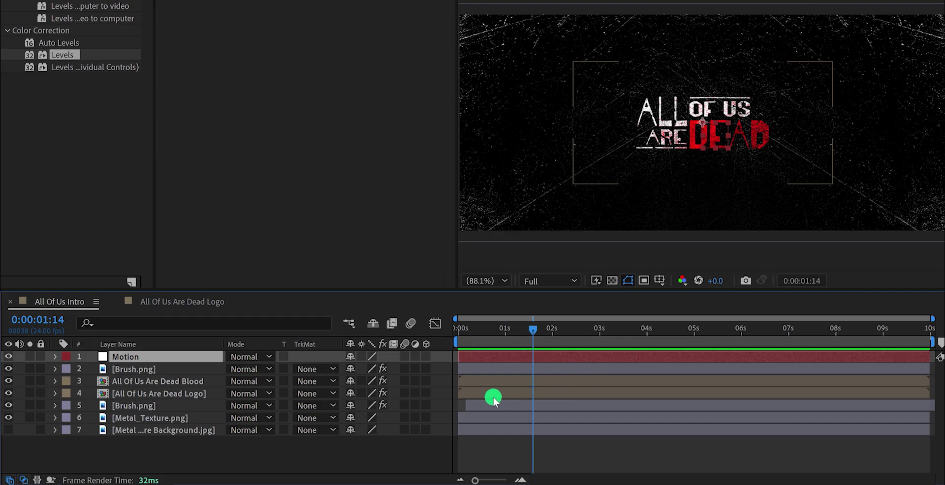
Select all layers from the red Brush.png down to Metal_Texture.png and show the Parent & Link column
{"action": "left_click", "coordinate": [147, 370]}
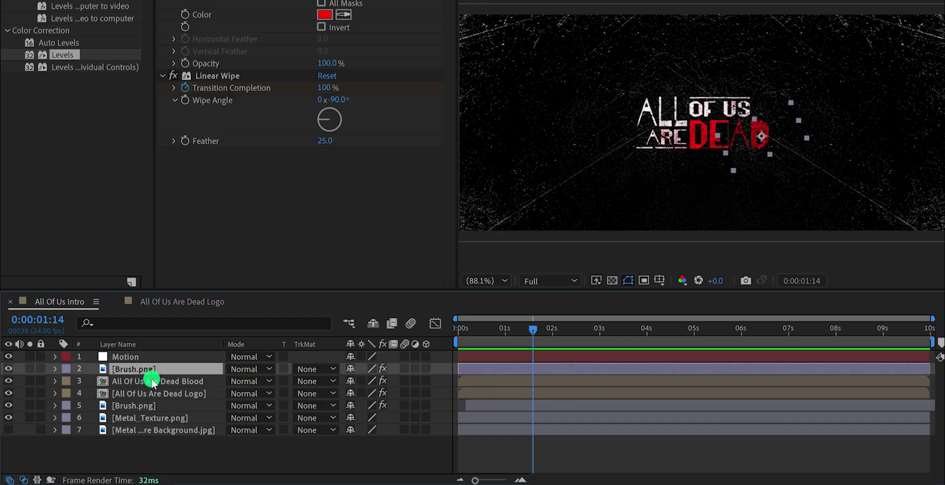
{"action": "left_click", "coordinate": [167, 418], "text": "shift"}
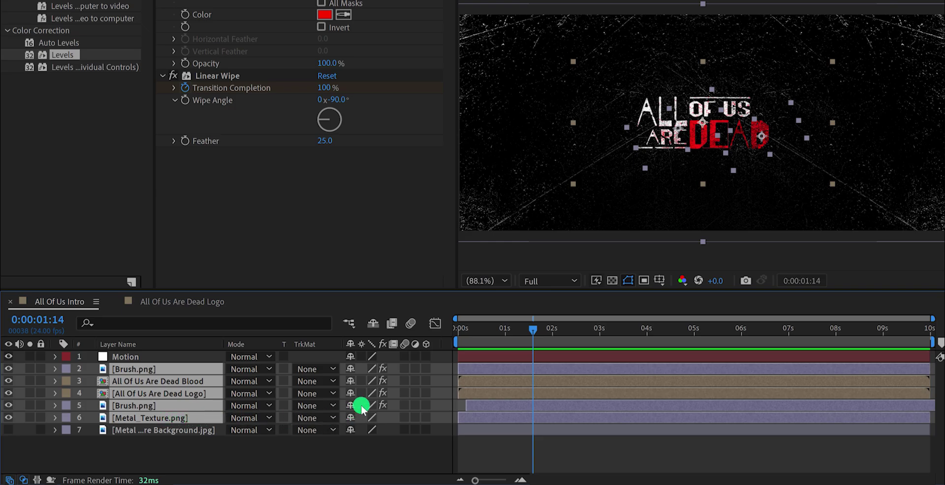
{"action": "right_click", "coordinate": [443, 347]}
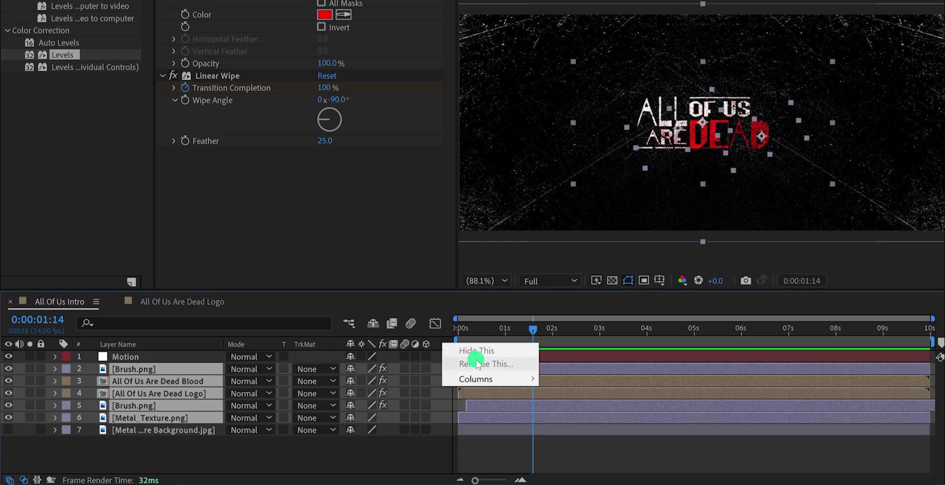
{"action": "mouse_move", "coordinate": [488, 379]}
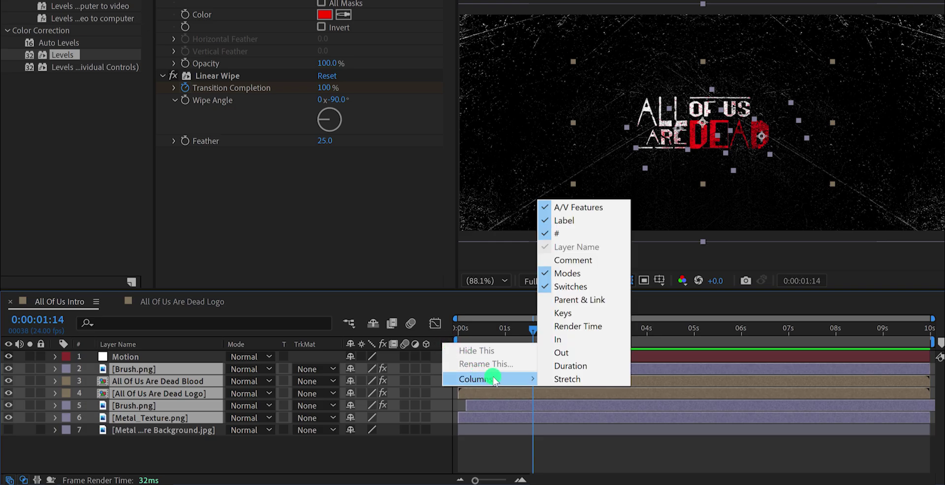
{"action": "left_click", "coordinate": [570, 300]}
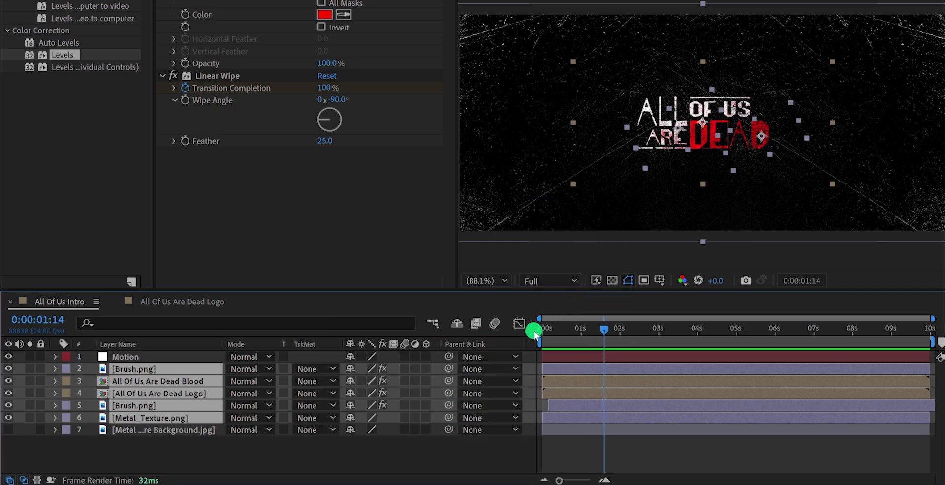
Parent the selected layers to the Motion null and keyframe Motion's Scale at 93% at 0:00:00:00
{"action": "left_click_drag", "start_coordinate": [447, 369], "coordinate": [157, 360]}
{"action": "left_click", "coordinate": [159, 361]}
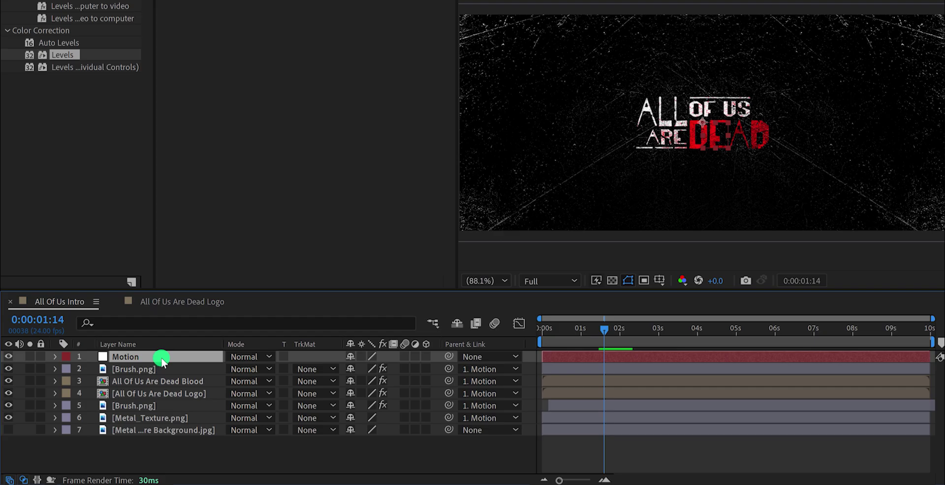
{"action": "left_click_drag", "start_coordinate": [603, 329], "coordinate": [548, 335]}
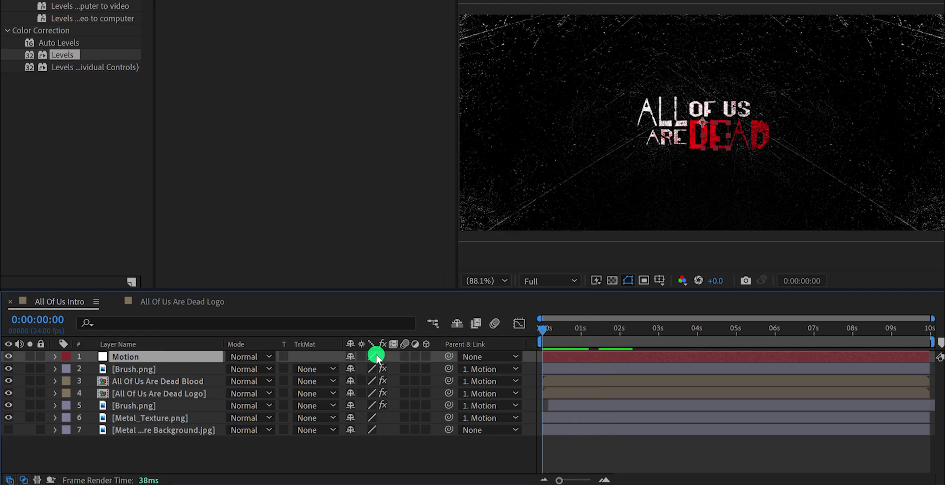
{"action": "key", "text": "s"}
{"action": "left_click_drag", "start_coordinate": [354, 373], "coordinate": [390, 369]}
{"action": "key", "text": "Return"}
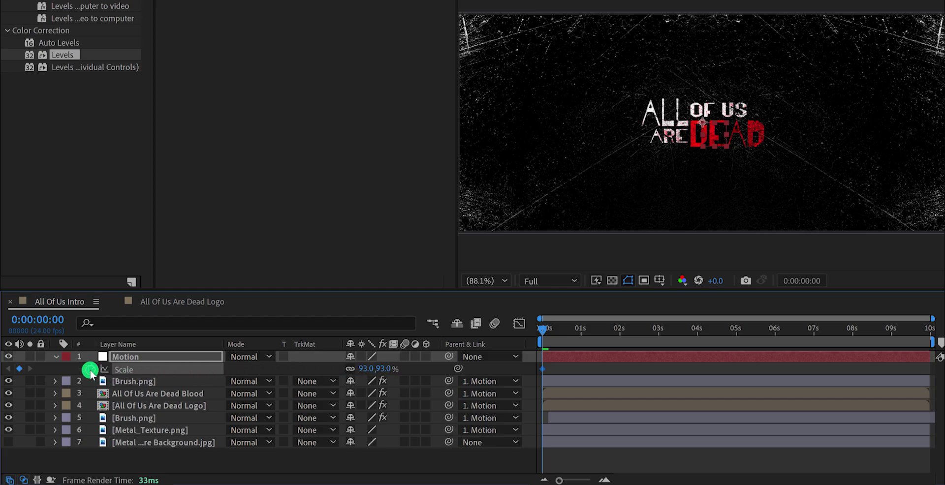
Set Motion's Scale to 116% at 0:00:03:00 and preview the zoom
{"action": "left_click", "coordinate": [659, 334]}
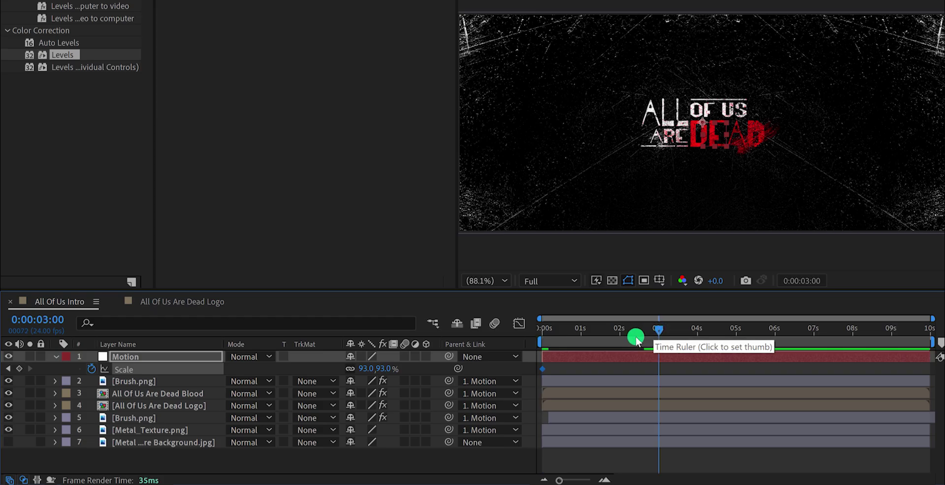
{"action": "left_click_drag", "start_coordinate": [388, 371], "coordinate": [401, 371]}
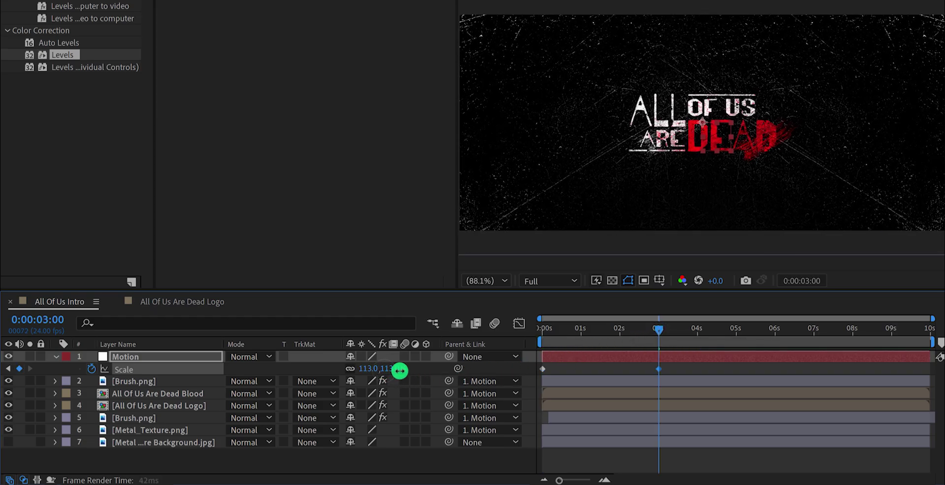
{"action": "key", "text": "space"}
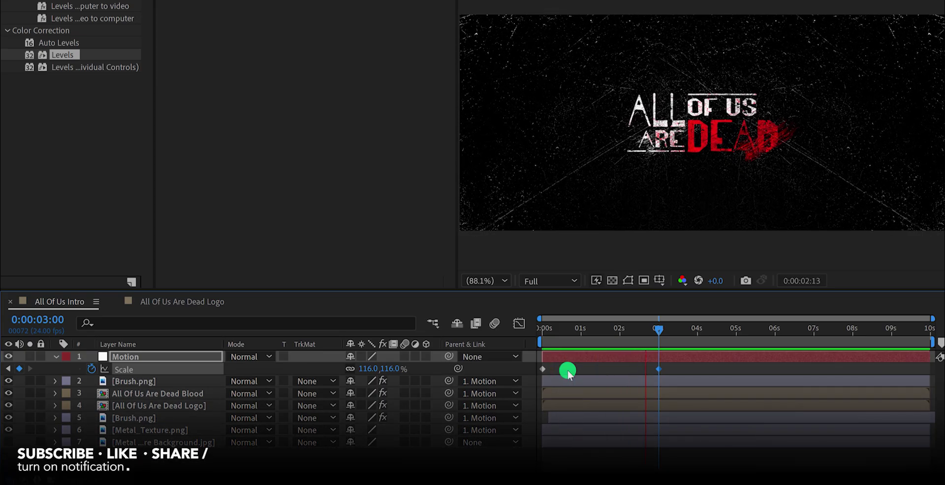
{"action": "key", "text": "space"}
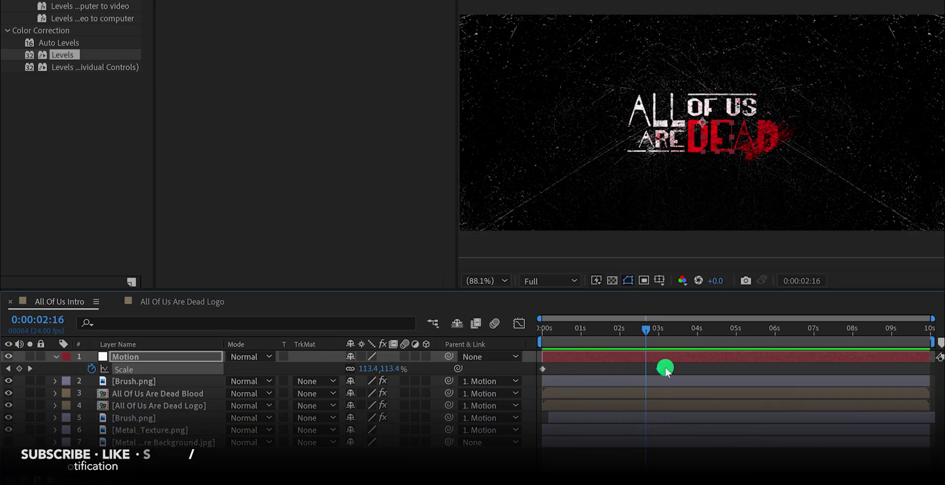
Apply Easy Ease to both Scale keyframes of the Motion null
{"action": "left_click_drag", "start_coordinate": [667, 366], "coordinate": [540, 374]}
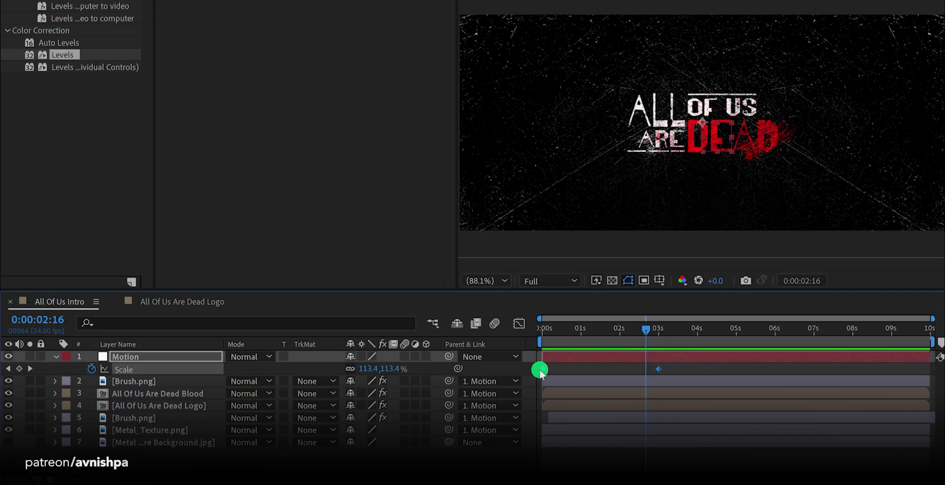
{"action": "right_click", "coordinate": [541, 372]}
{"action": "mouse_move", "coordinate": [630, 362]}
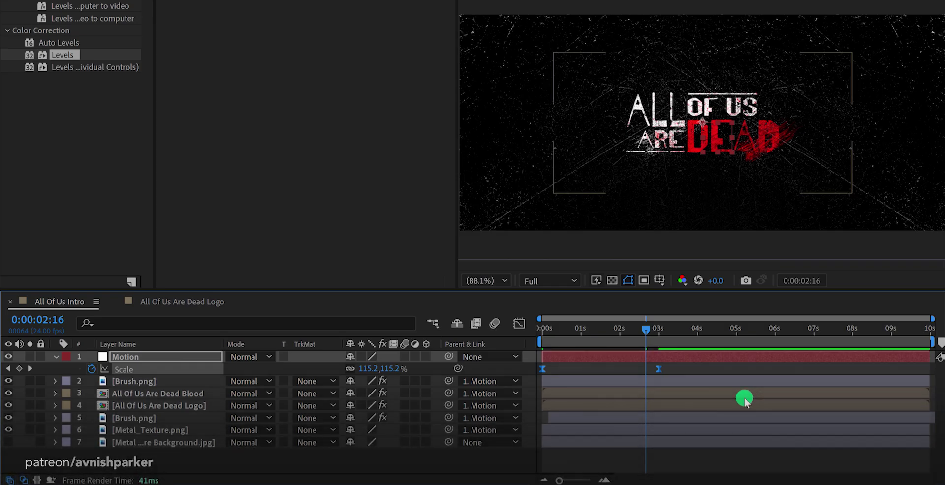
{"action": "left_click", "coordinate": [584, 349]}
Reshape Motion's Scale speed graph into an early peak with a long slowdown and preview the animation
{"action": "left_click", "coordinate": [523, 324]}
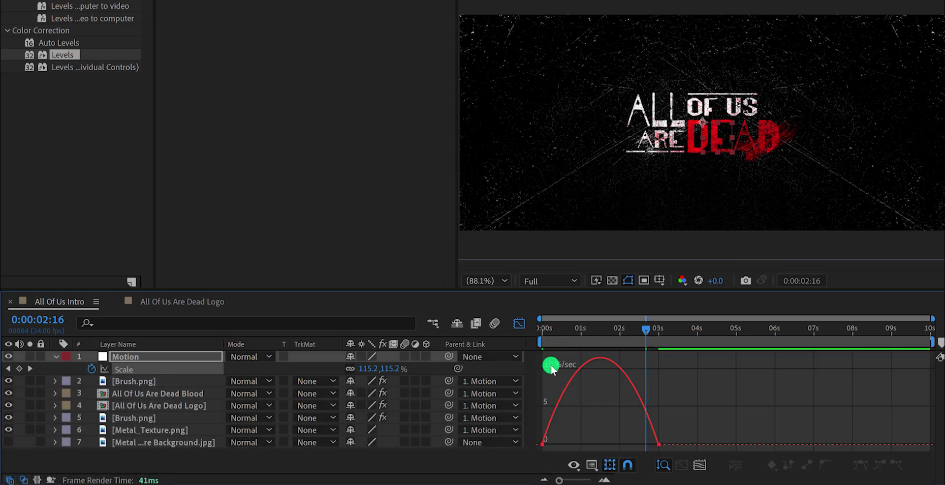
{"action": "left_click", "coordinate": [542, 445]}
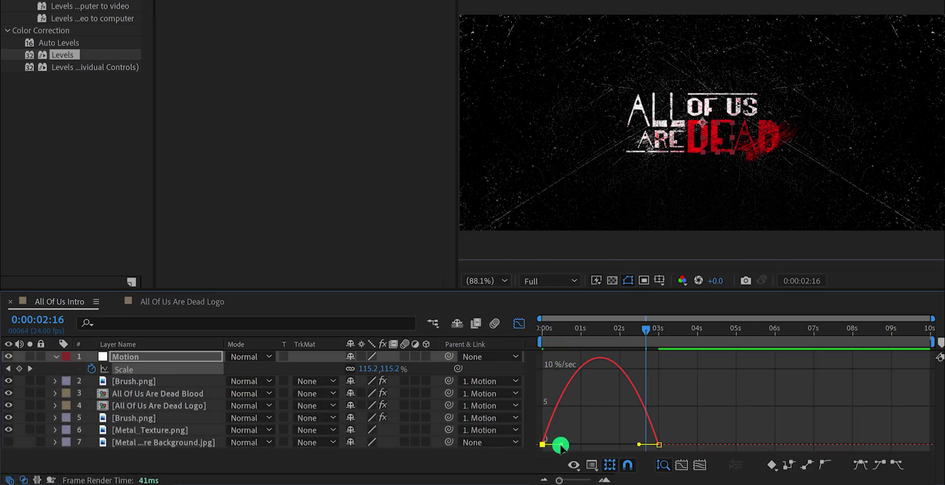
{"action": "left_click_drag", "start_coordinate": [560, 446], "coordinate": [553, 445]}
{"action": "left_click", "coordinate": [642, 449]}
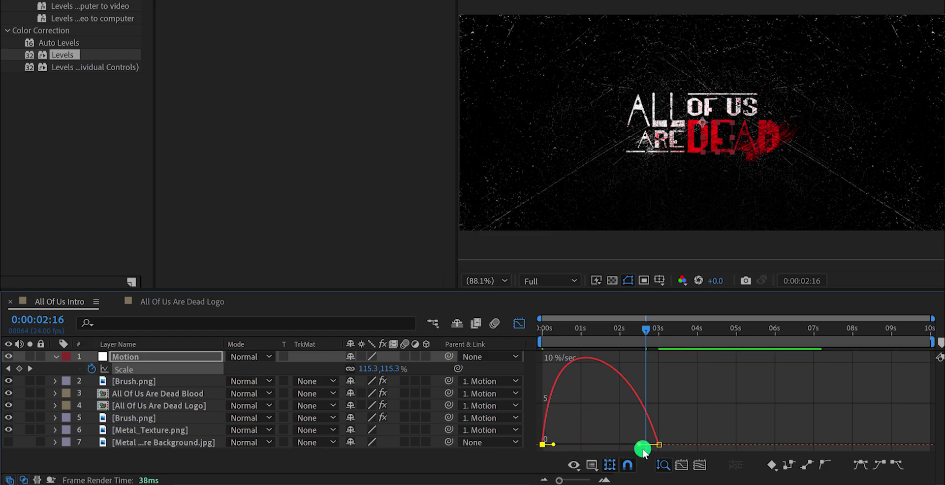
{"action": "left_click_drag", "start_coordinate": [636, 445], "coordinate": [608, 444]}
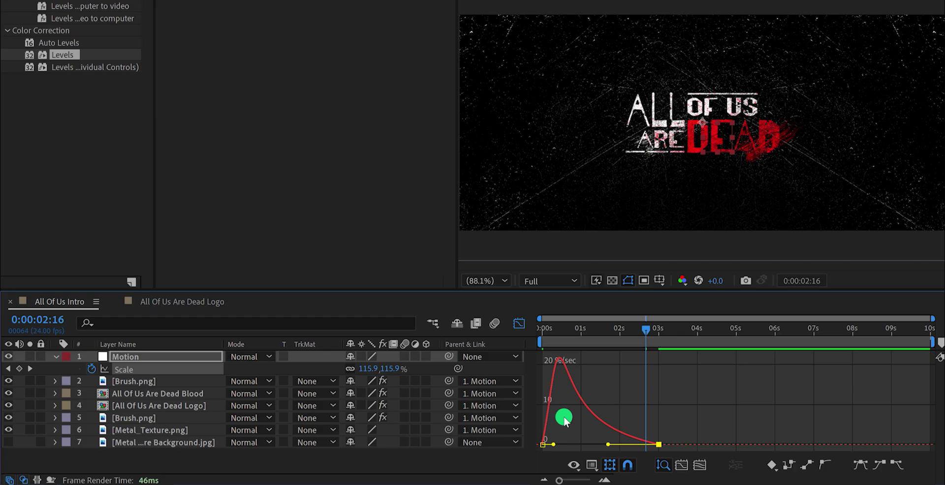
{"action": "key", "text": "space"}
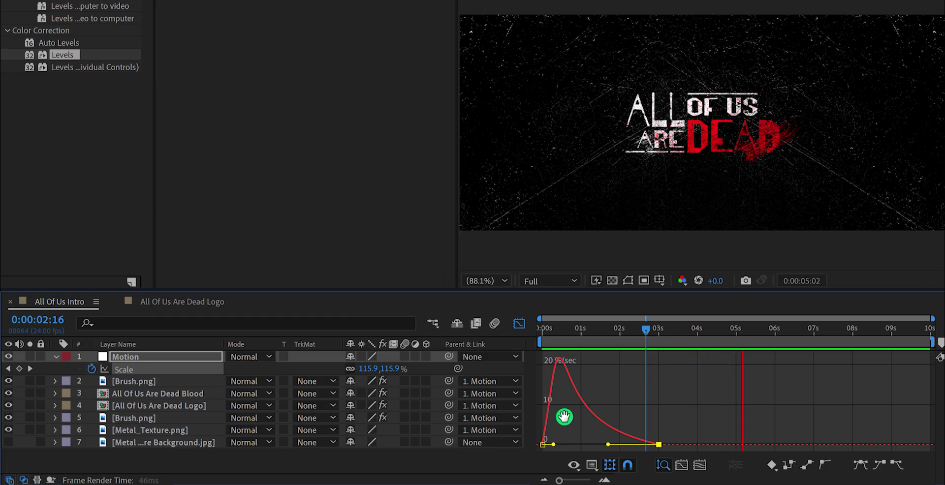
{"action": "key", "text": "space"}
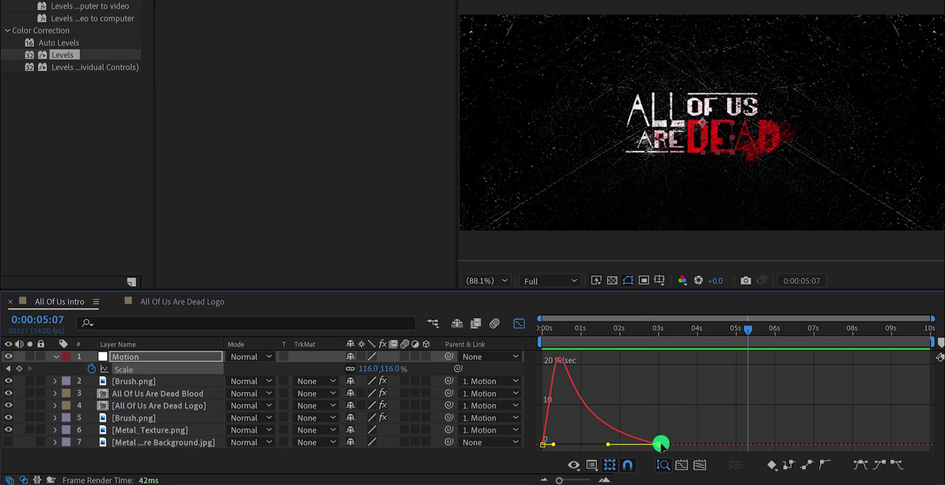
Move Motion's last Scale keyframe to just past 4 seconds, readjust both speed handles, and preview outside the Graph Editor
{"action": "left_click_drag", "start_coordinate": [672, 448], "coordinate": [704, 445]}
{"action": "left_click_drag", "start_coordinate": [635, 445], "coordinate": [623, 444]}
{"action": "left_click_drag", "start_coordinate": [560, 446], "coordinate": [554, 444]}
{"action": "left_click", "coordinate": [518, 323]}
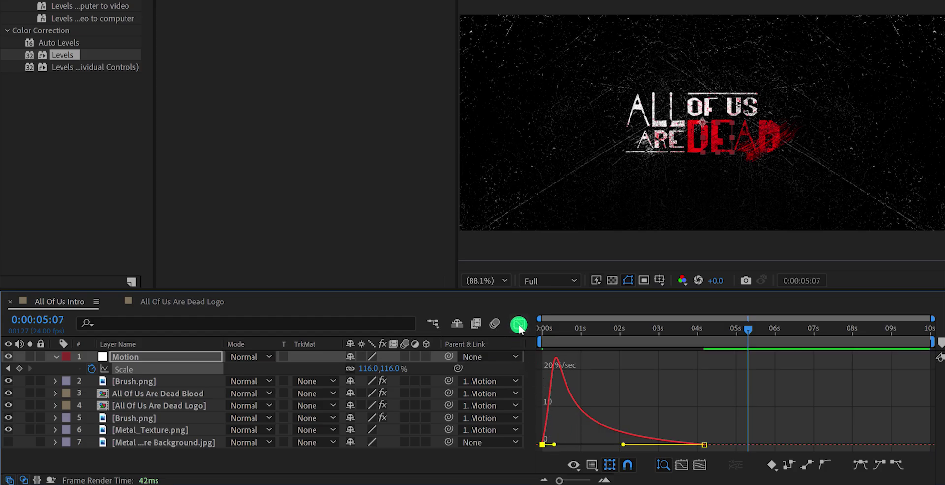
{"action": "left_click", "coordinate": [551, 344]}
{"action": "key", "text": "space"}
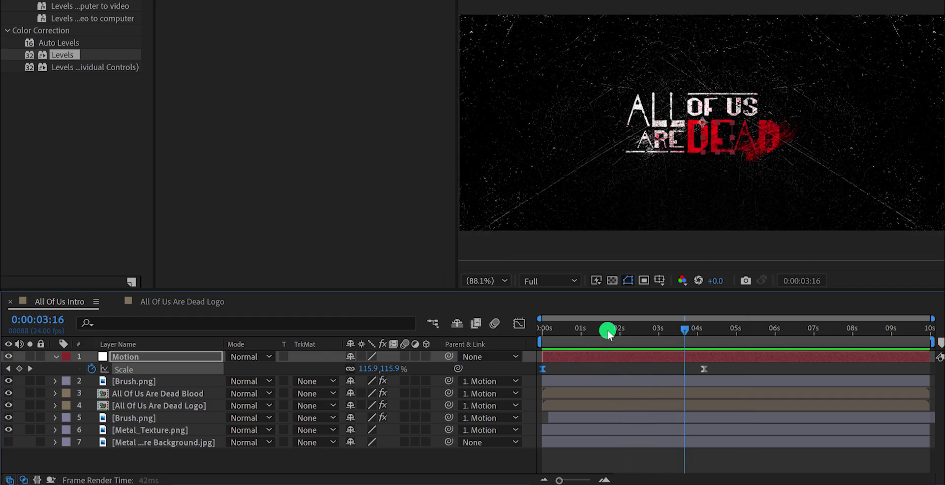
Shift the white Brush.png layer slightly later in the timeline and preview the result
{"action": "left_click_drag", "start_coordinate": [607, 330], "coordinate": [656, 339]}
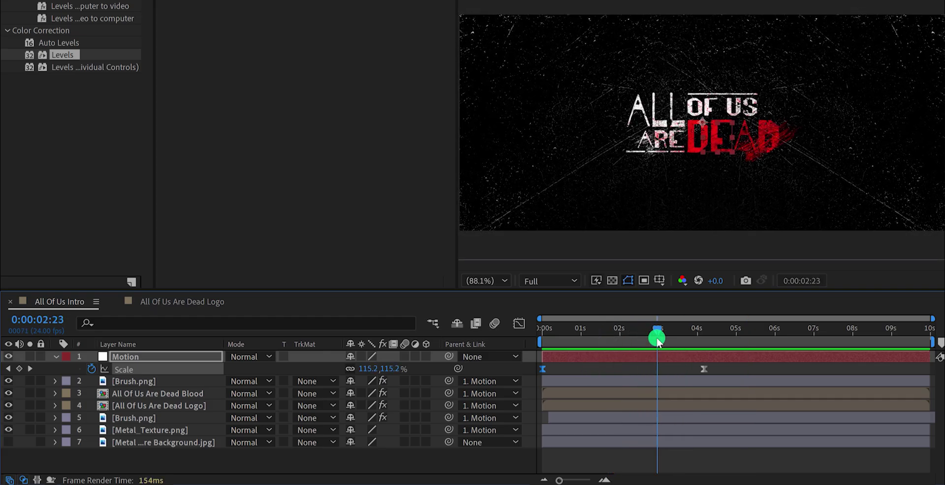
{"action": "left_click", "coordinate": [599, 418]}
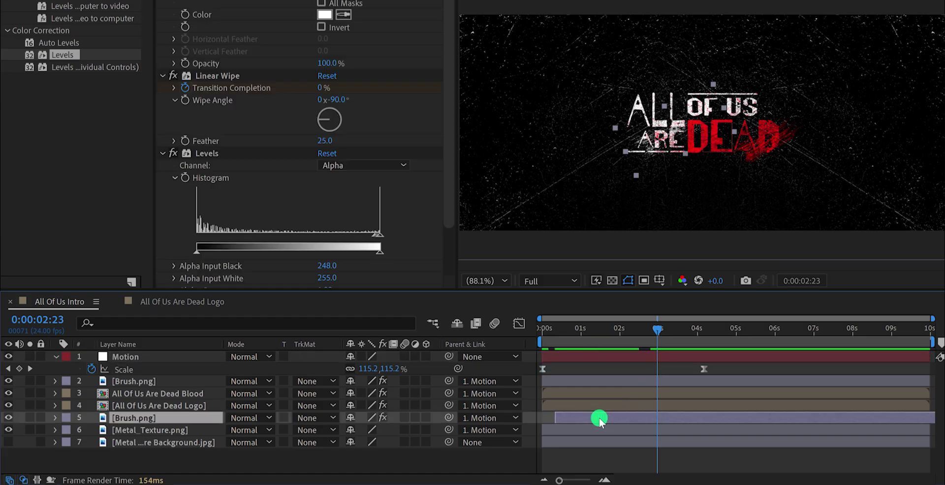
{"action": "key", "text": "space"}
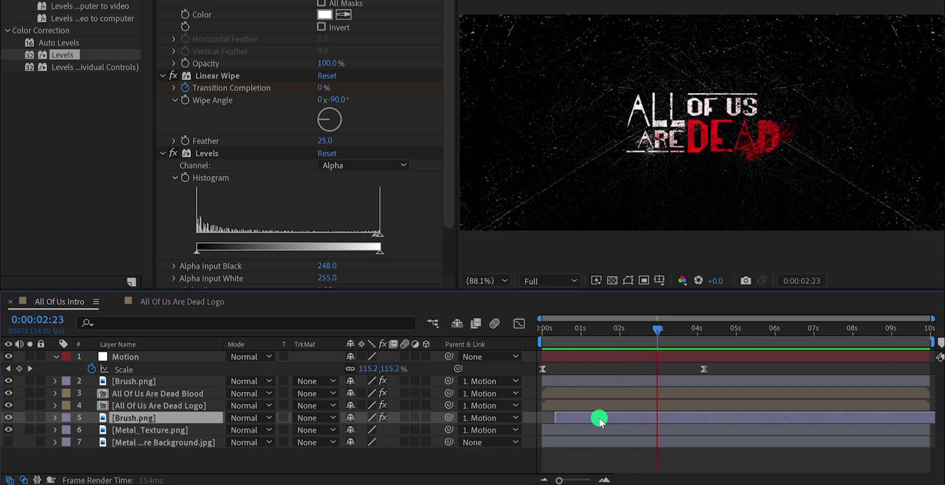
{"action": "key", "text": "space"}
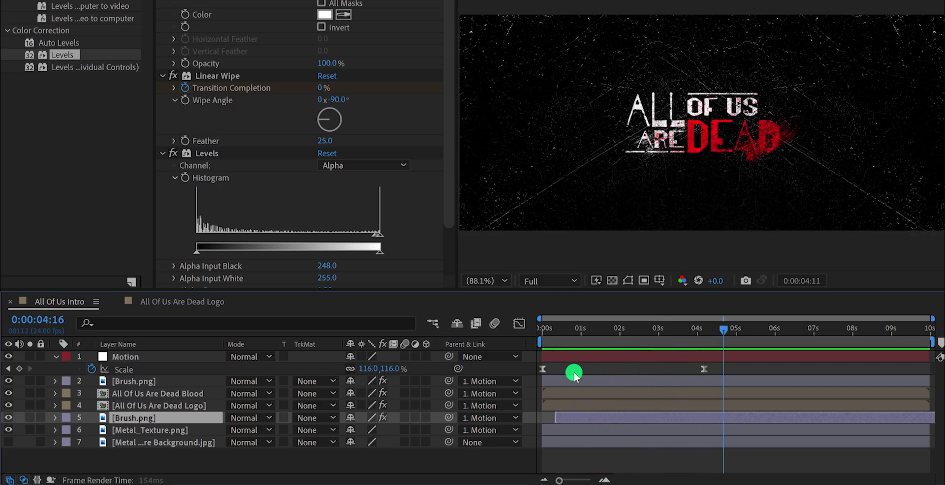
Scale the Metal_Texture.png layer to 59% so it covers the frame at 0:00:00:00
{"action": "left_click_drag", "start_coordinate": [553, 329], "coordinate": [531, 334]}
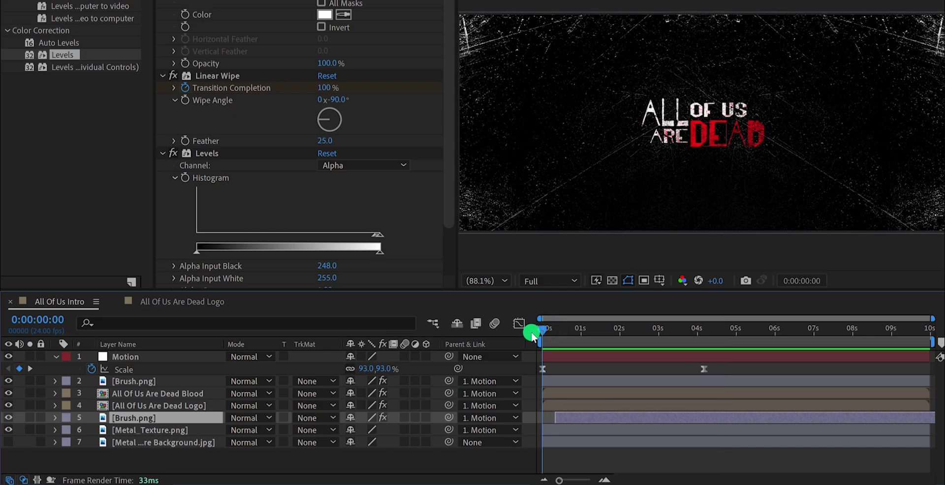
{"action": "left_click", "coordinate": [199, 431]}
{"action": "key", "text": "s"}
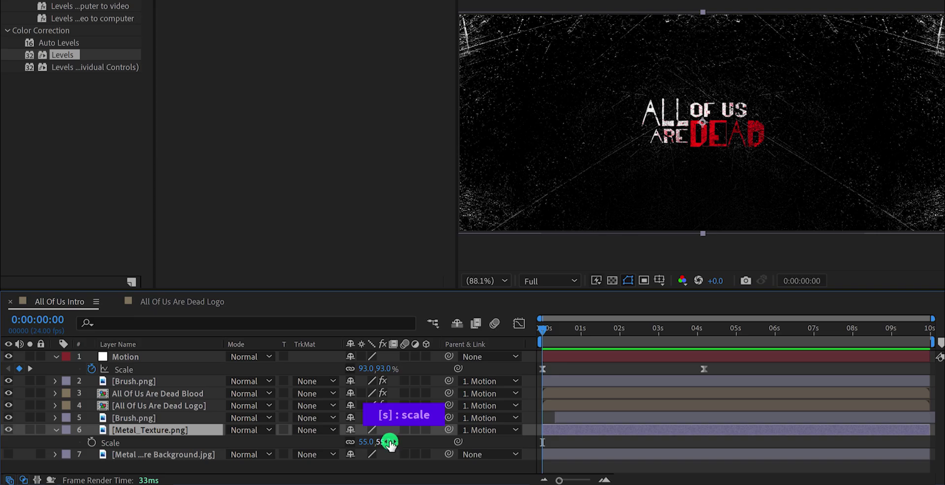
{"action": "left_click_drag", "start_coordinate": [390, 443], "coordinate": [394, 442]}
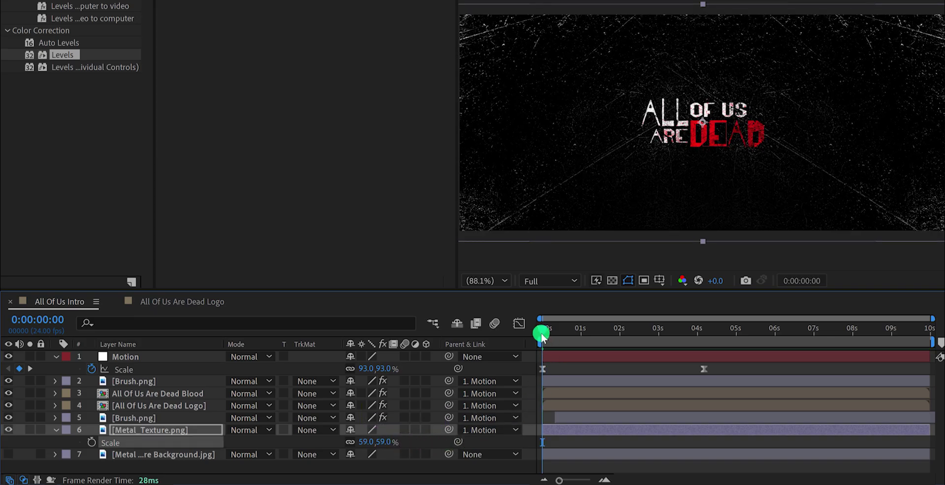
{"action": "mouse_move", "coordinate": [544, 329]}
{"action": "left_mouse_down"}
{"action": "mouse_move", "coordinate": [614, 333]}
{"action": "mouse_move", "coordinate": [537, 336]}
{"action": "left_mouse_up"}
Duplicate the Metal_Texture.png layer and apply the Fast Box Blur effect to the copy
{"action": "left_click", "coordinate": [184, 431]}
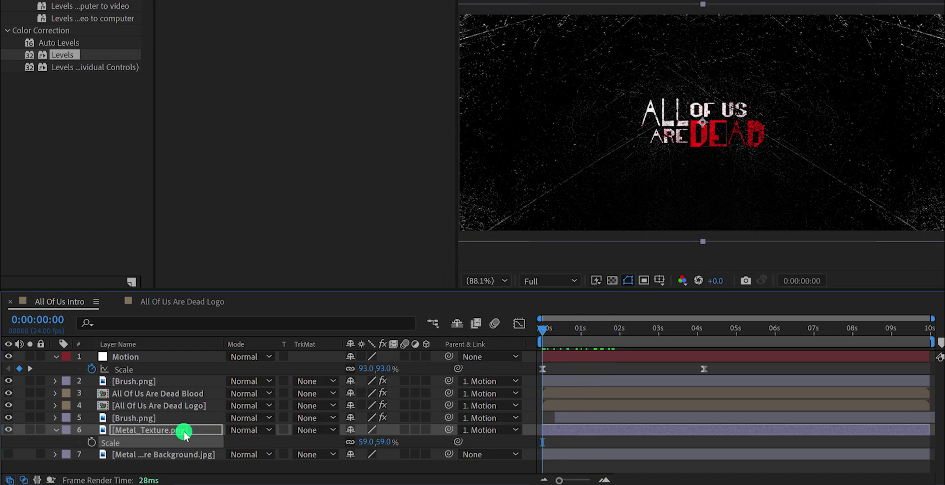
{"action": "key", "text": "ctrl+d"}
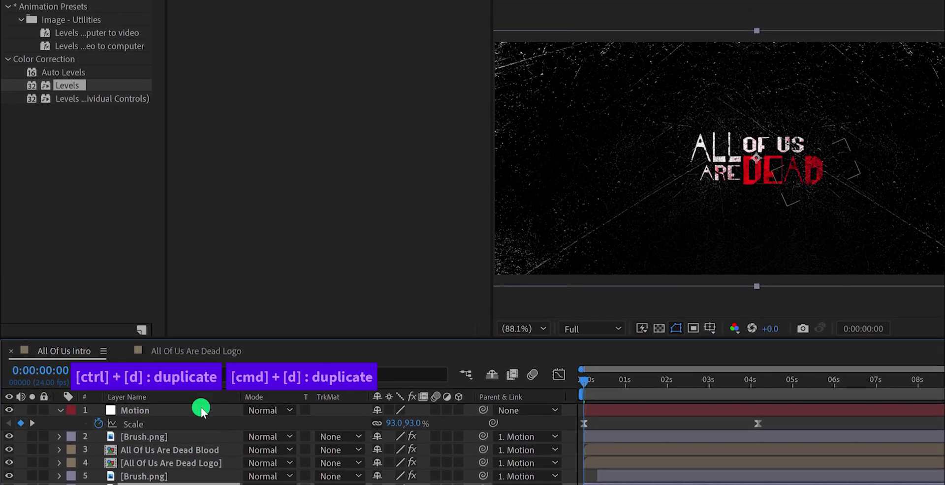
{"action": "double_click", "coordinate": [102, 53]}
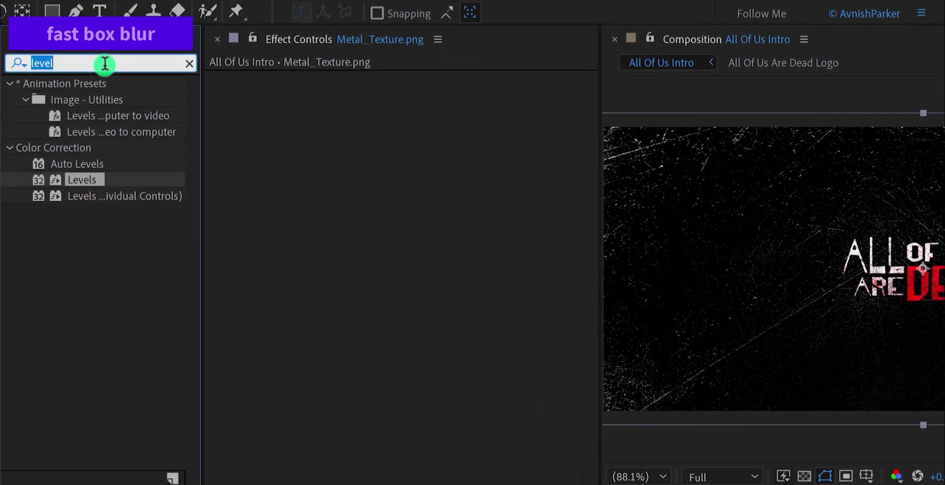
{"action": "type", "text": "fast box"}
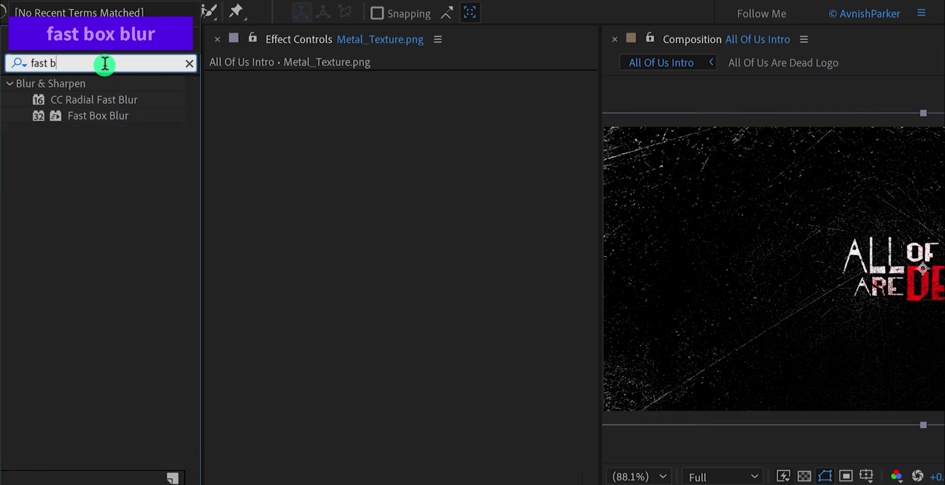
{"action": "left_click_drag", "start_coordinate": [105, 100], "coordinate": [297, 140]}
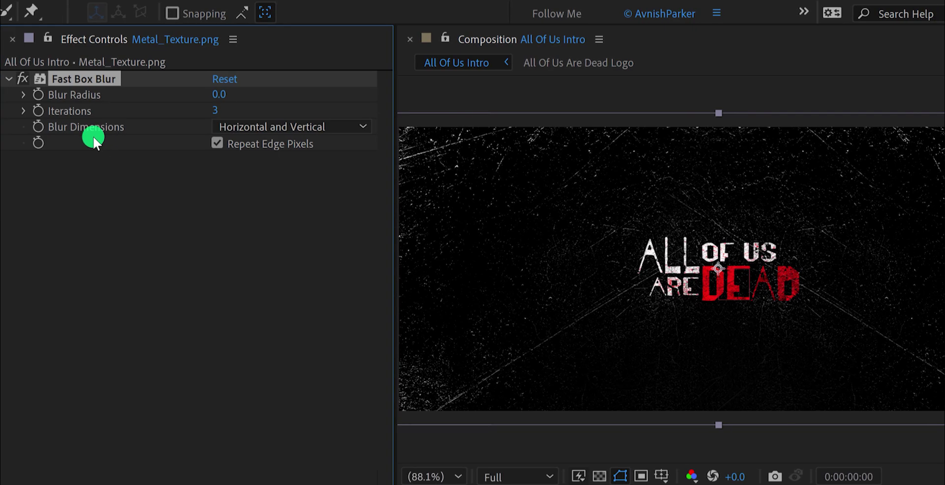
Set the copy's Blur Radius to 3 and its blending mode to Screen
{"action": "left_click", "coordinate": [223, 97]}
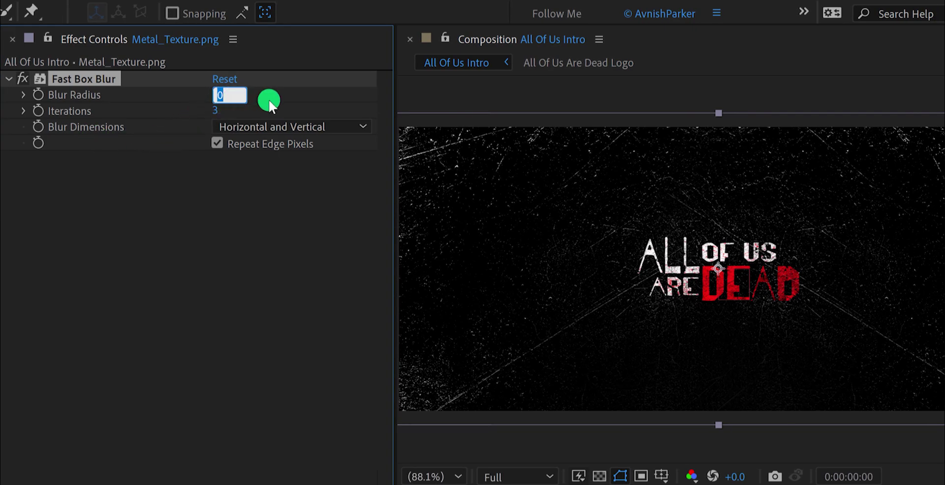
{"action": "type", "text": "3"}
{"action": "key", "text": "Return"}
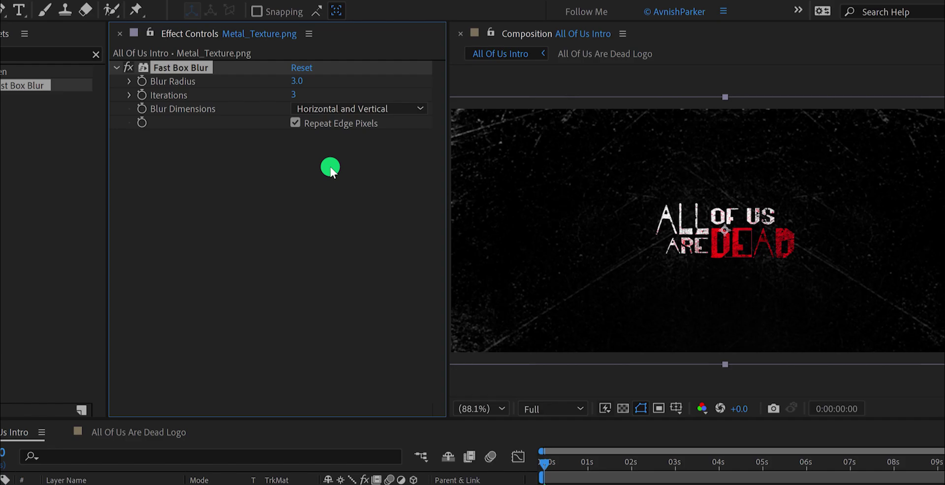
{"action": "left_click", "coordinate": [343, 438]}
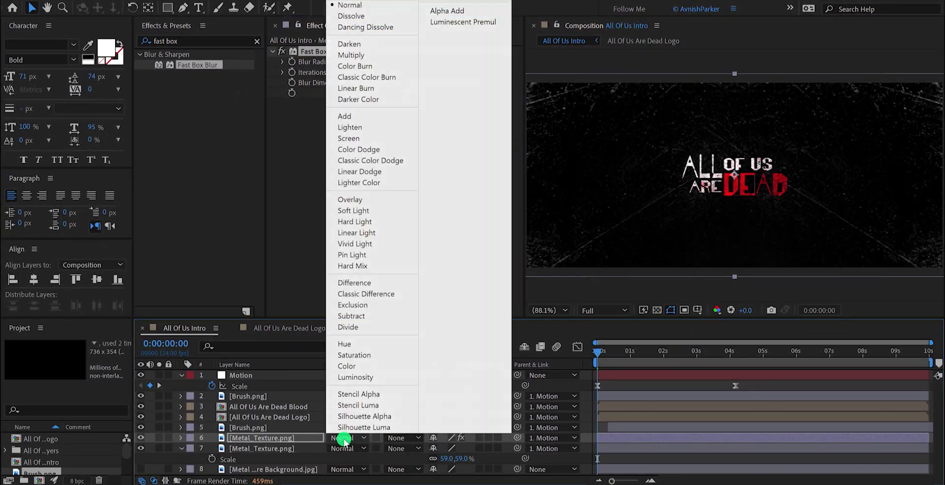
{"action": "left_click", "coordinate": [364, 143]}
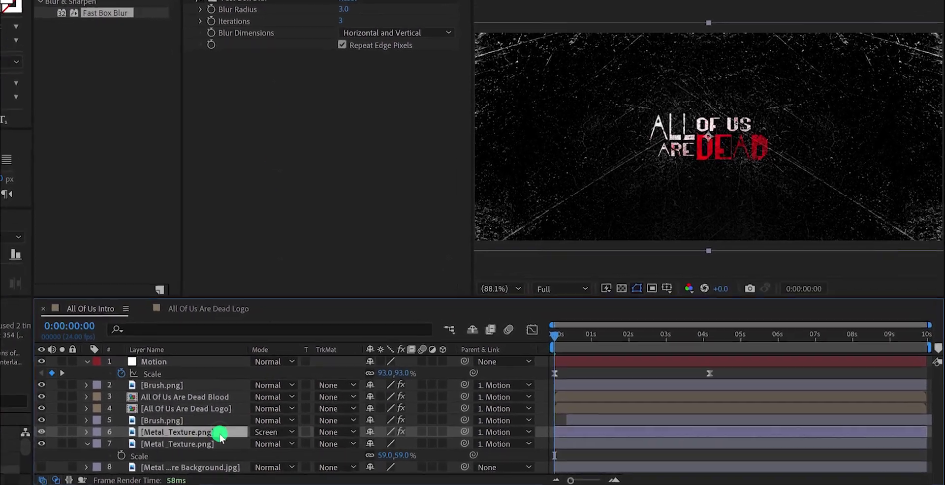
Go to 0:00:03:07 and set the blurred Metal_Texture.png layer's parent to None
{"action": "left_click_drag", "start_coordinate": [555, 334], "coordinate": [676, 359]}
{"action": "left_click", "coordinate": [488, 431]}
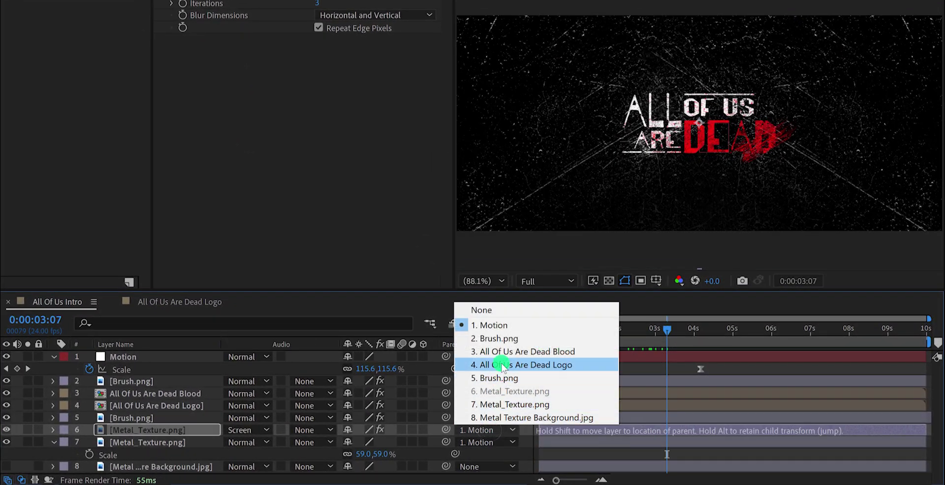
{"action": "left_click", "coordinate": [492, 310]}
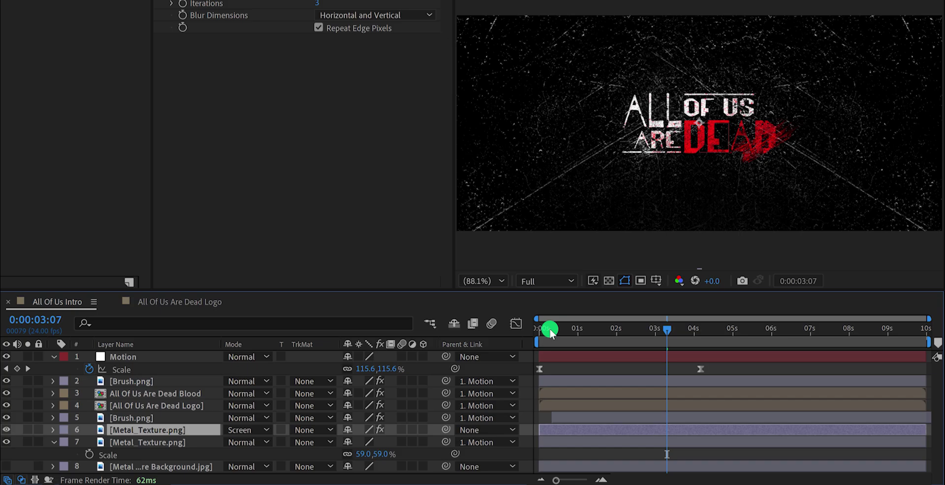
Keyframe the blurred Metal_Texture.png layer's Scale at -57.2, 57.2% at 0:00:00:00 and -97.2, 97.2% at 0:00:04:04
{"action": "key", "text": "s"}
{"action": "left_click_drag", "start_coordinate": [550, 329], "coordinate": [529, 338]}
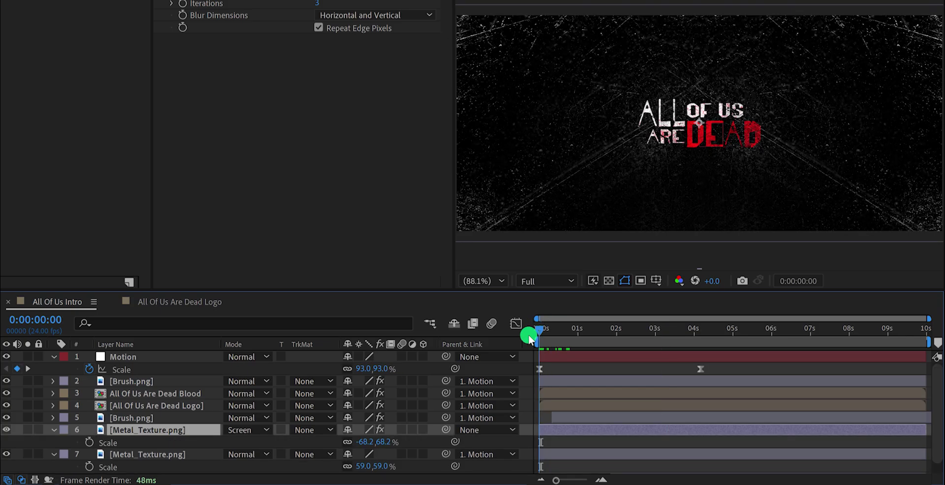
{"action": "left_click", "coordinate": [90, 443]}
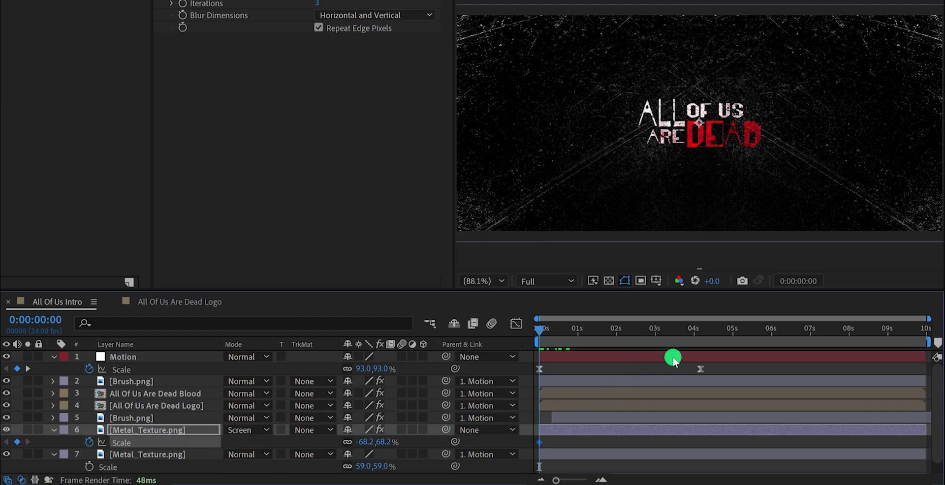
{"action": "left_click", "coordinate": [700, 332]}
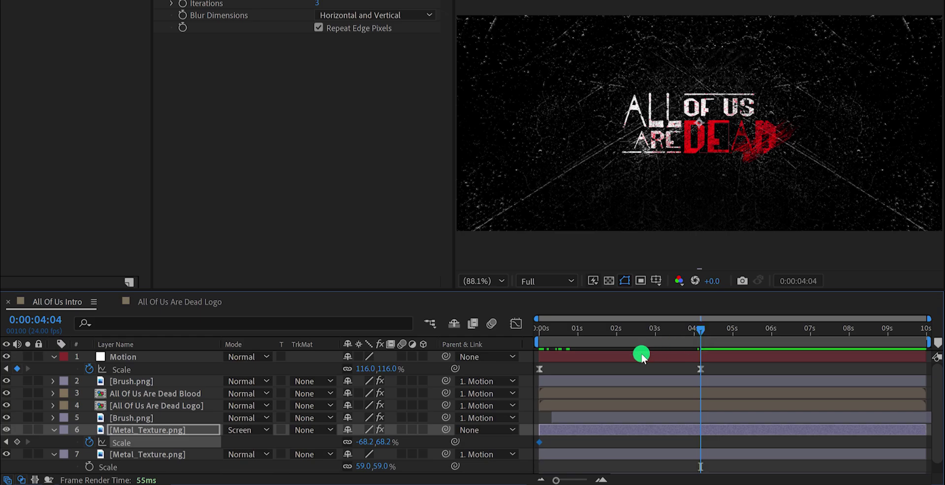
{"action": "left_click_drag", "start_coordinate": [383, 446], "coordinate": [399, 442]}
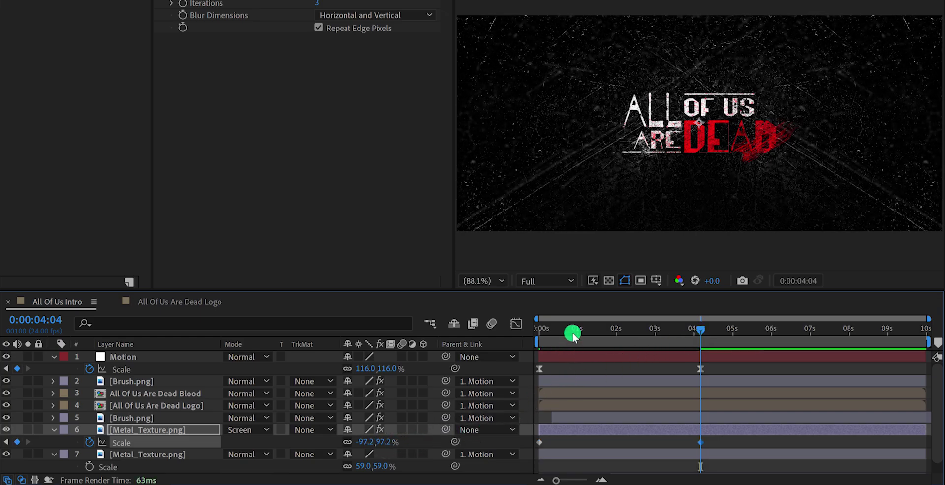
{"action": "left_click_drag", "start_coordinate": [586, 330], "coordinate": [531, 342]}
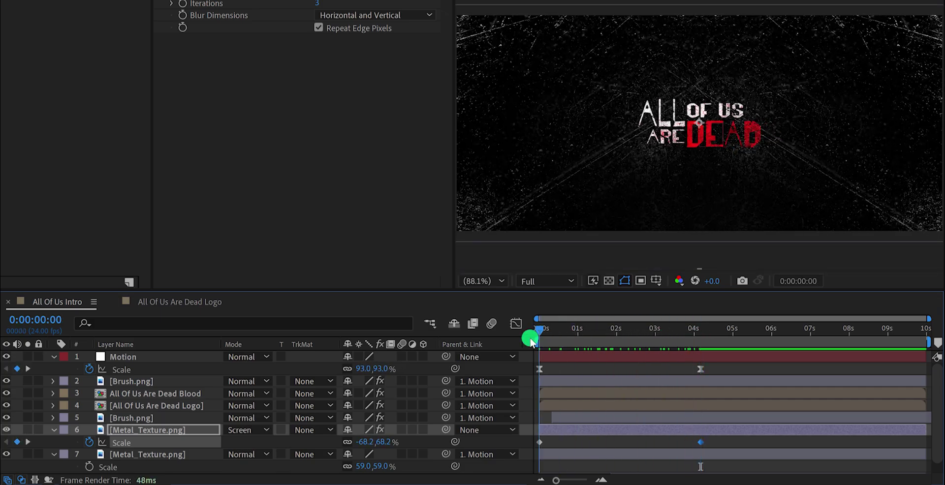
{"action": "left_click_drag", "start_coordinate": [384, 443], "coordinate": [379, 444]}
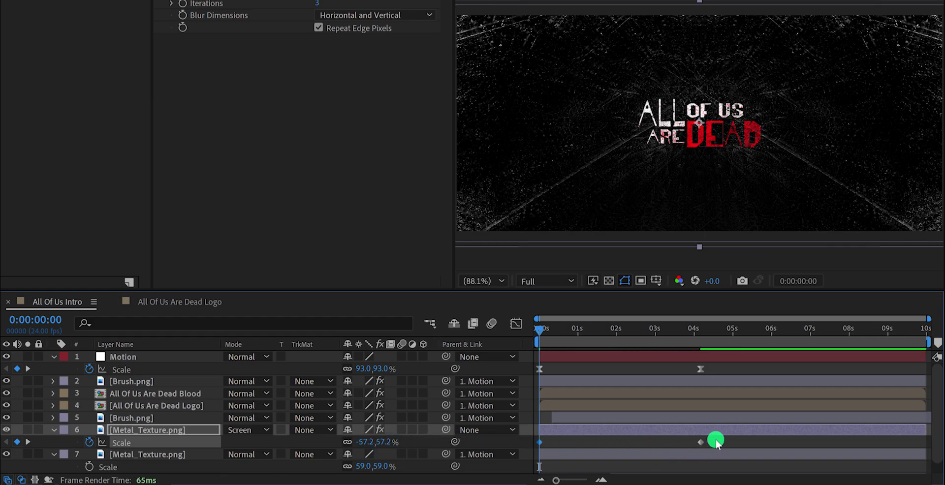
Apply Easy Ease to both Scale keyframes of the blurred Metal_Texture.png layer
{"action": "left_click_drag", "start_coordinate": [716, 444], "coordinate": [530, 451]}
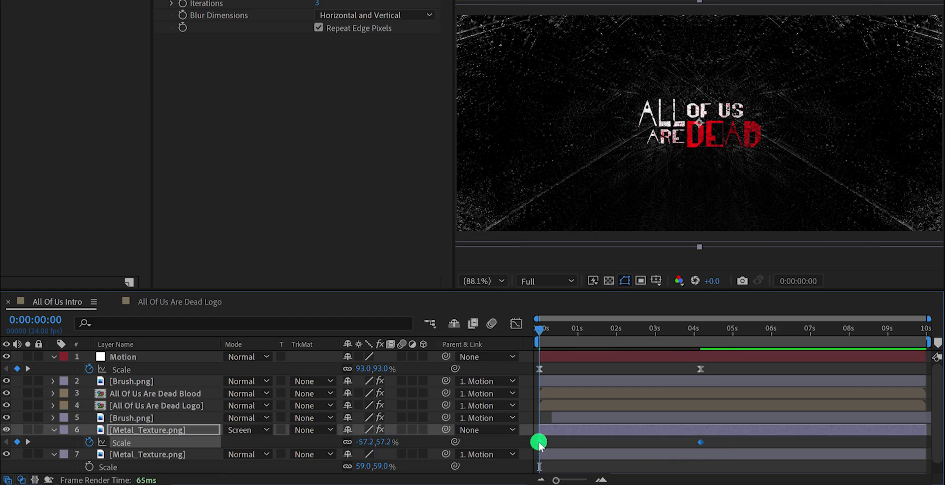
{"action": "right_click", "coordinate": [538, 442]}
{"action": "mouse_move", "coordinate": [608, 433]}
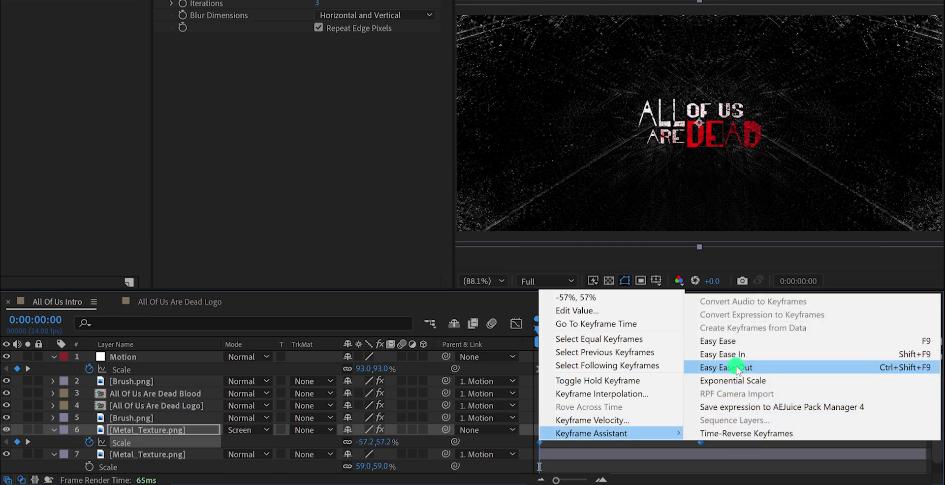
{"action": "left_click", "coordinate": [723, 341]}
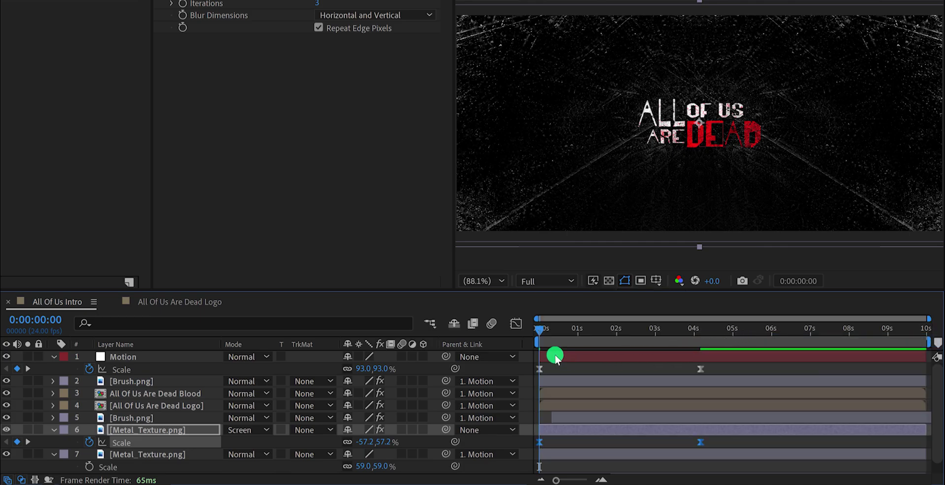
Reshape the blurred texture's Scale speed graph by extending the last keyframe's influence handle back toward the middle of the move
{"action": "left_click", "coordinate": [515, 323]}
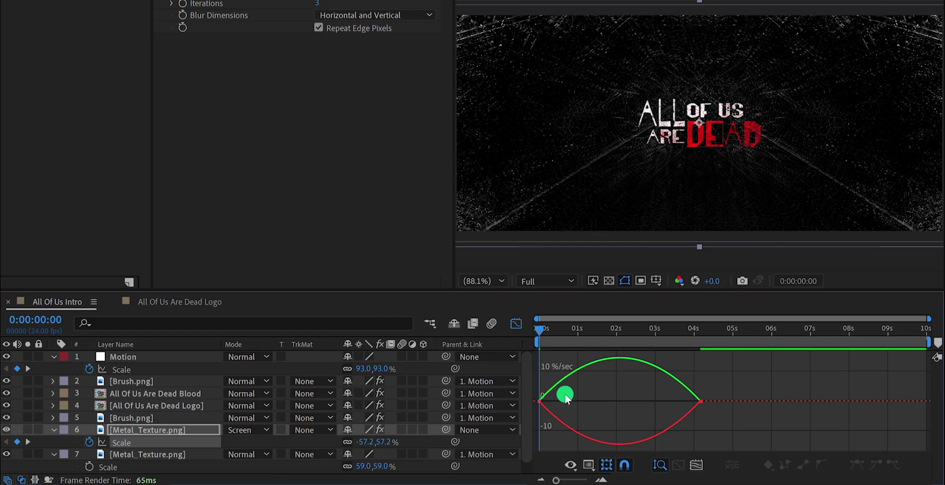
{"action": "left_click", "coordinate": [565, 399]}
{"action": "left_click_drag", "start_coordinate": [542, 414], "coordinate": [556, 405]}
{"action": "left_click_drag", "start_coordinate": [696, 401], "coordinate": [633, 400]}
{"action": "left_click", "coordinate": [515, 323]}
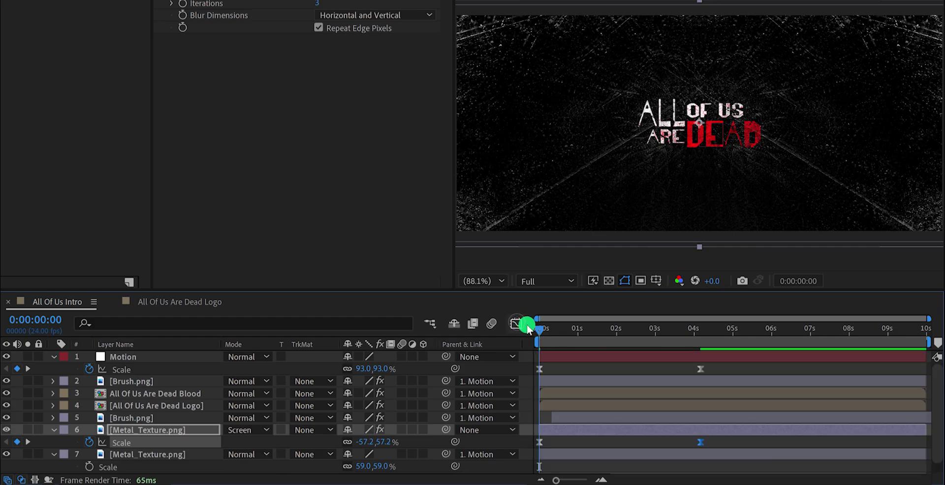
Preview the eased texture zoom from the start to about 0:00:04:00
{"action": "left_click", "coordinate": [640, 372]}
{"action": "key", "text": "space"}
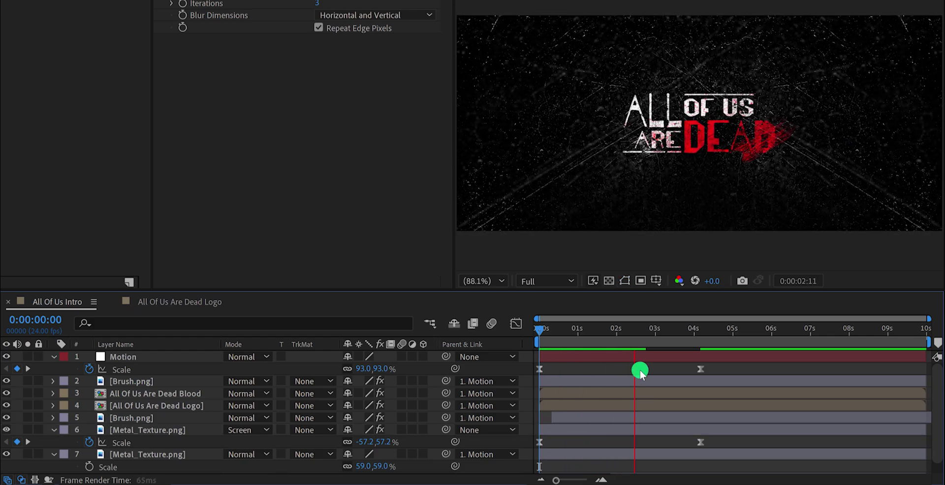
{"action": "key", "text": "space"}
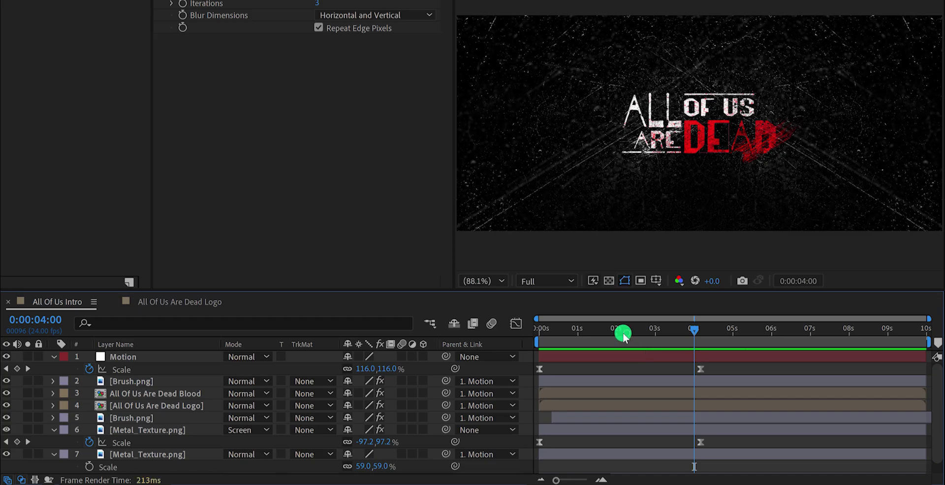
At 0:00:02:00, set the Fast Box Blur radius of the Screen-mode Metal_Texture.png layer to 5
{"action": "left_click_drag", "start_coordinate": [622, 335], "coordinate": [616, 335]}
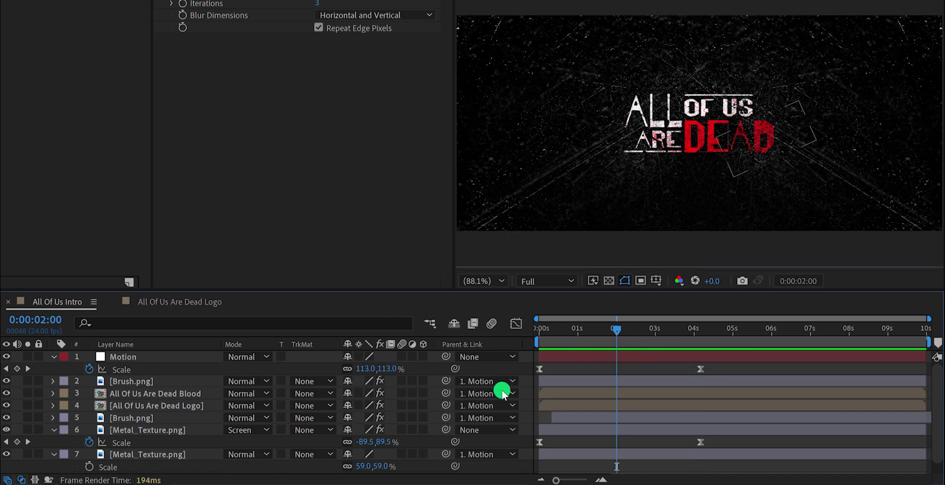
{"action": "left_click", "coordinate": [217, 429]}
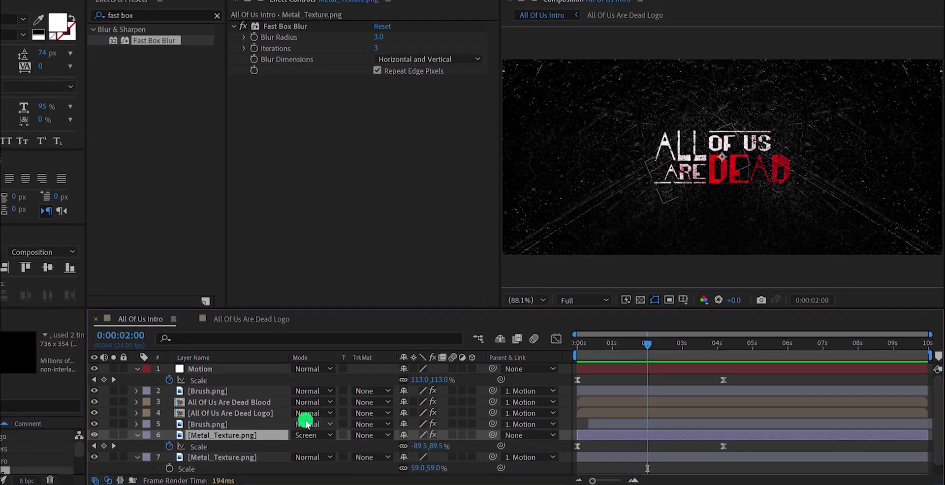
{"action": "left_click", "coordinate": [381, 36]}
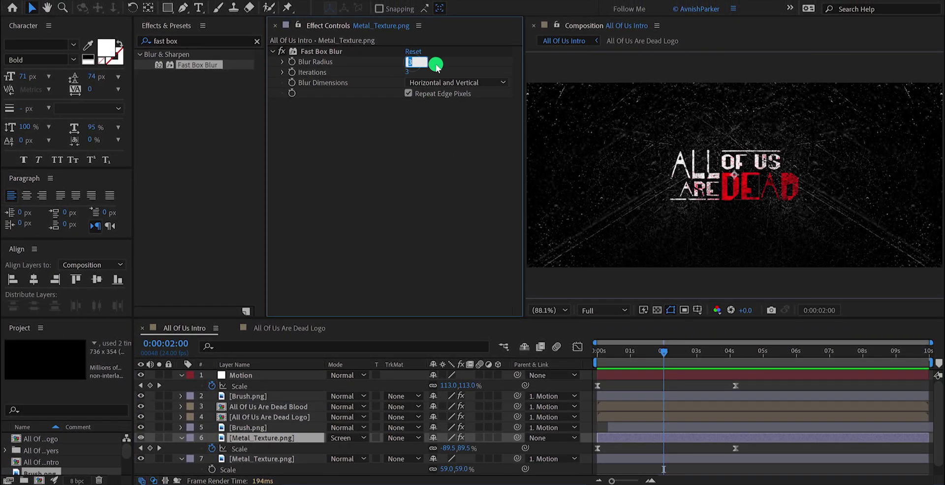
{"action": "key", "text": "Return"}
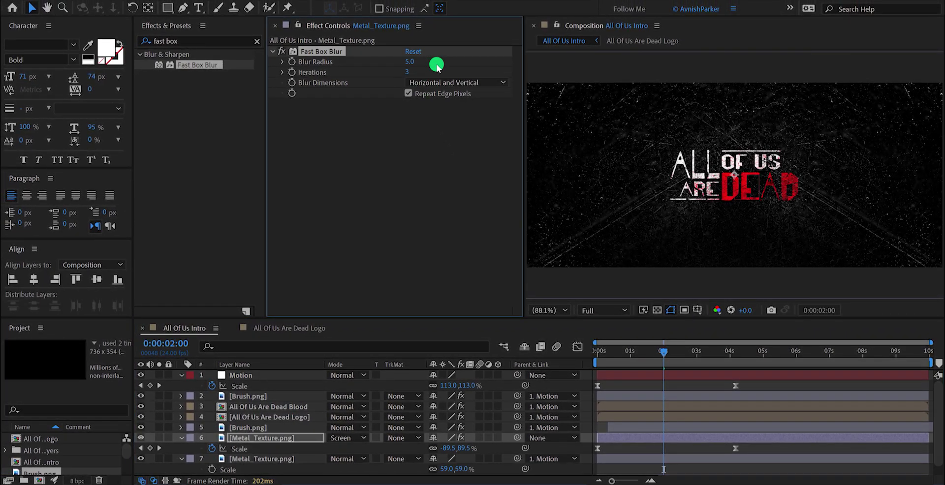
Create an adjustment layer, place it above all other layers and rename it CC
{"action": "left_click_drag", "start_coordinate": [623, 354], "coordinate": [692, 369]}
{"action": "right_click", "coordinate": [584, 387]}
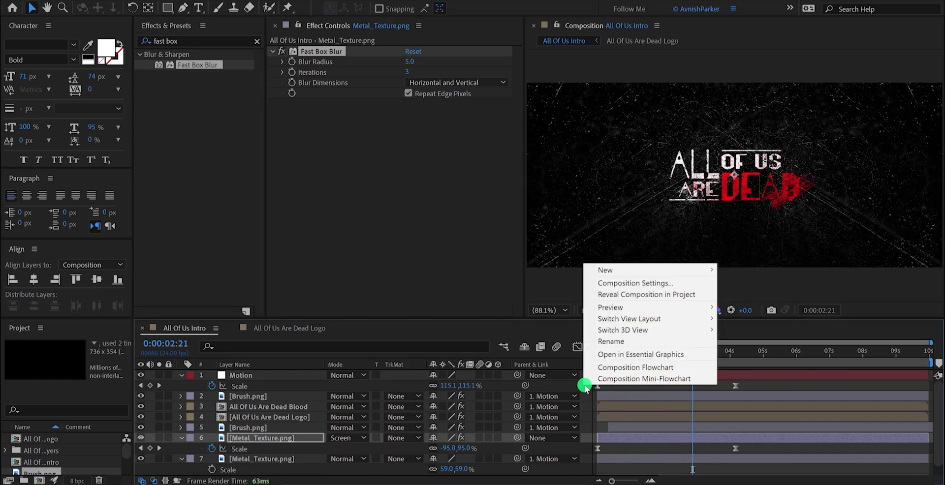
{"action": "mouse_move", "coordinate": [654, 269]}
{"action": "left_click", "coordinate": [769, 352]}
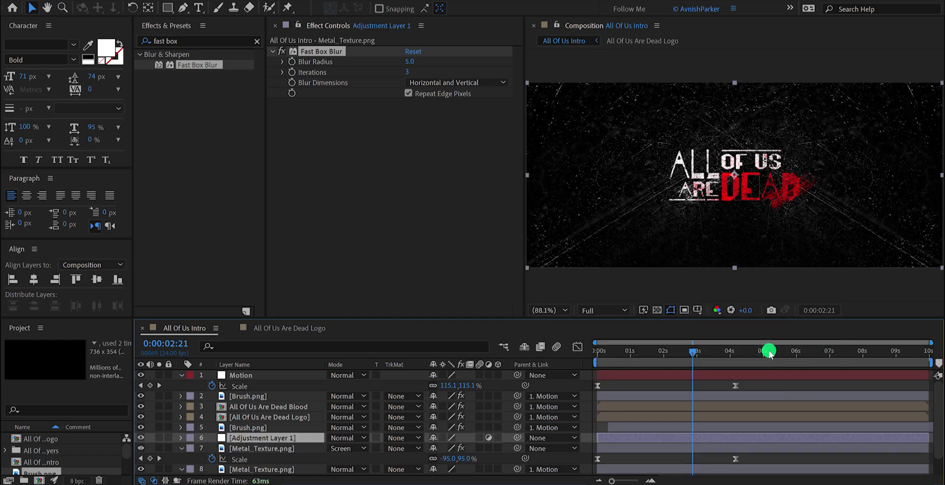
{"action": "left_click_drag", "start_coordinate": [317, 437], "coordinate": [302, 377]}
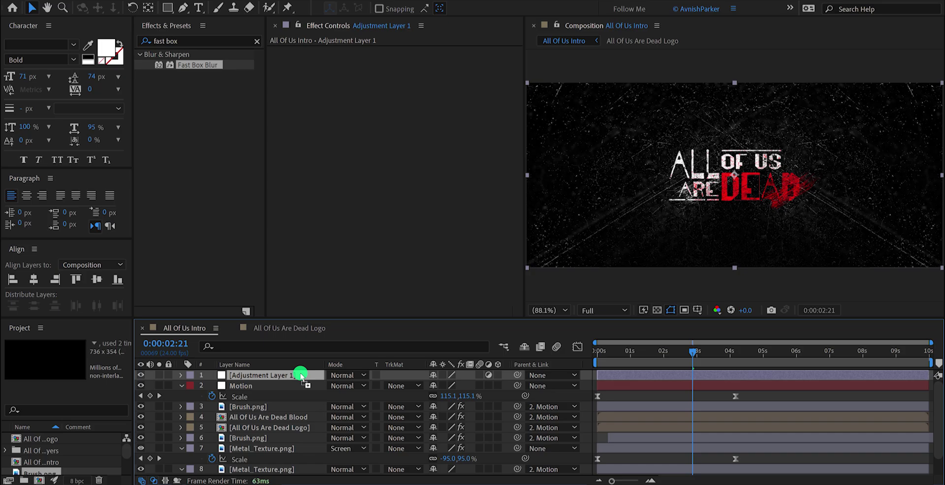
{"action": "key", "text": "Return"}
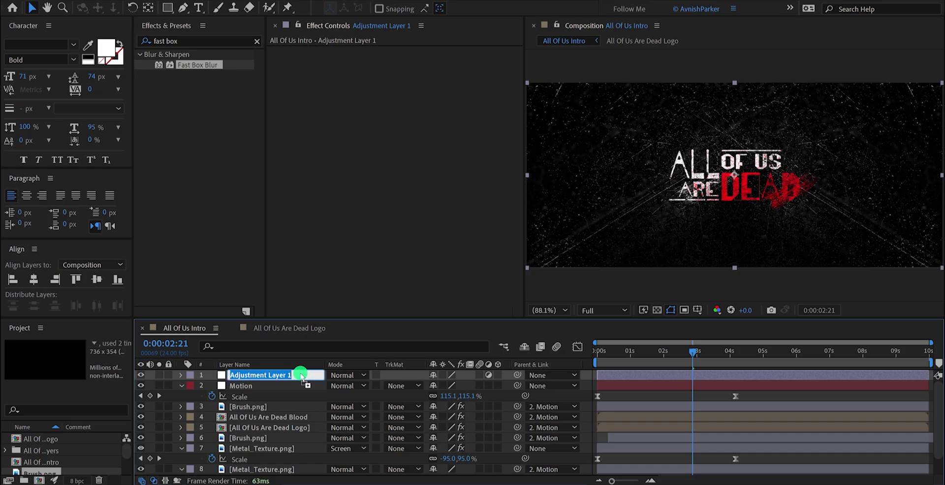
{"action": "key", "text": "Return"}
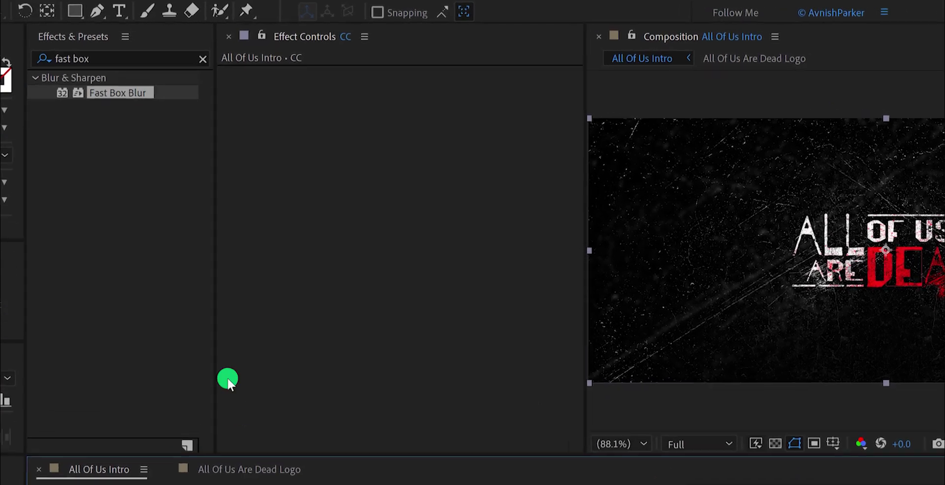
Find the Curves color correction effect and apply it to the CC adjustment layer
{"action": "triple_click", "coordinate": [119, 57]}
{"action": "type", "text": "curves"}
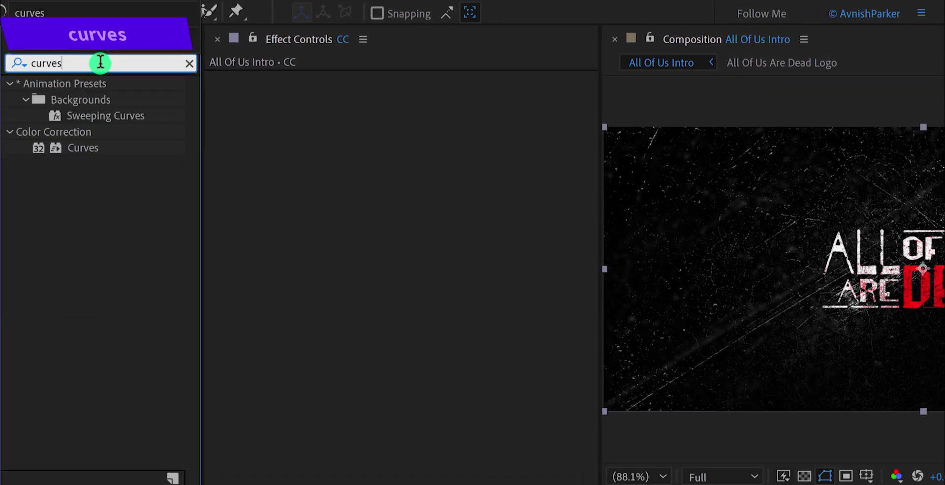
{"action": "left_click_drag", "start_coordinate": [80, 148], "coordinate": [242, 173]}
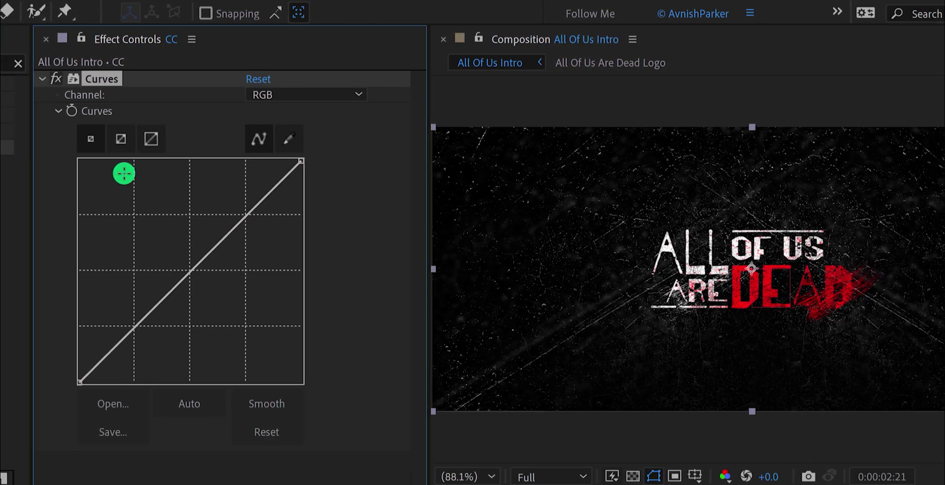
In the Red channel of Curves, anchor the midpoint and pull both the shadows and highlights below the diagonal
{"action": "left_click", "coordinate": [237, 101]}
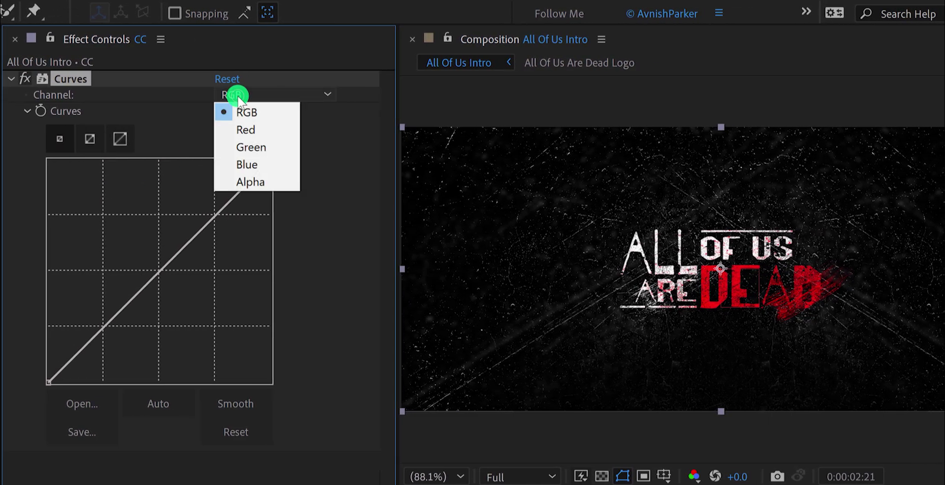
{"action": "left_click", "coordinate": [255, 129]}
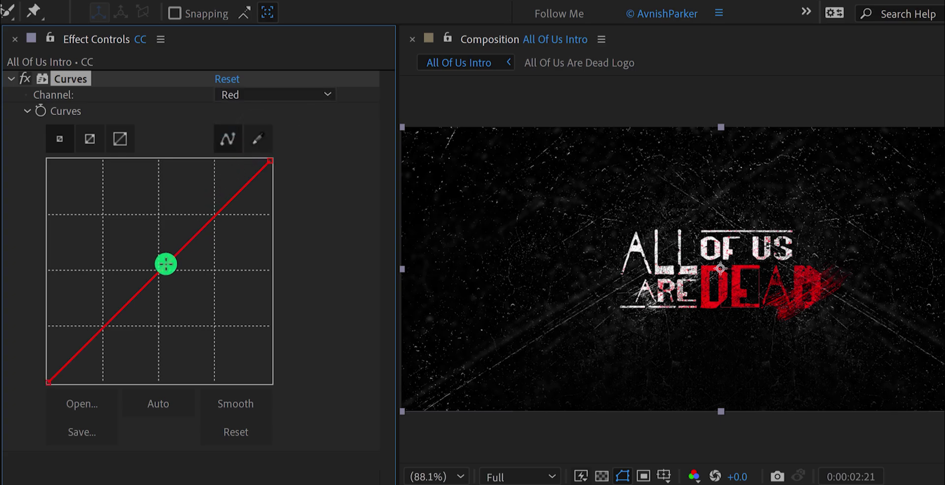
{"action": "left_click", "coordinate": [161, 269]}
{"action": "left_click_drag", "start_coordinate": [112, 322], "coordinate": [115, 332]}
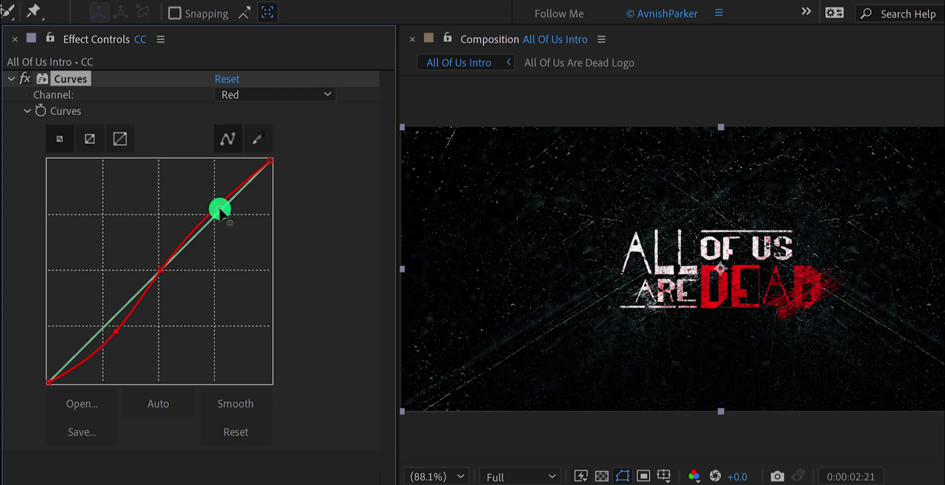
{"action": "mouse_move", "coordinate": [219, 211]}
{"action": "left_mouse_down"}
{"action": "mouse_move", "coordinate": [207, 194]}
{"action": "mouse_move", "coordinate": [235, 215]}
{"action": "left_mouse_up"}
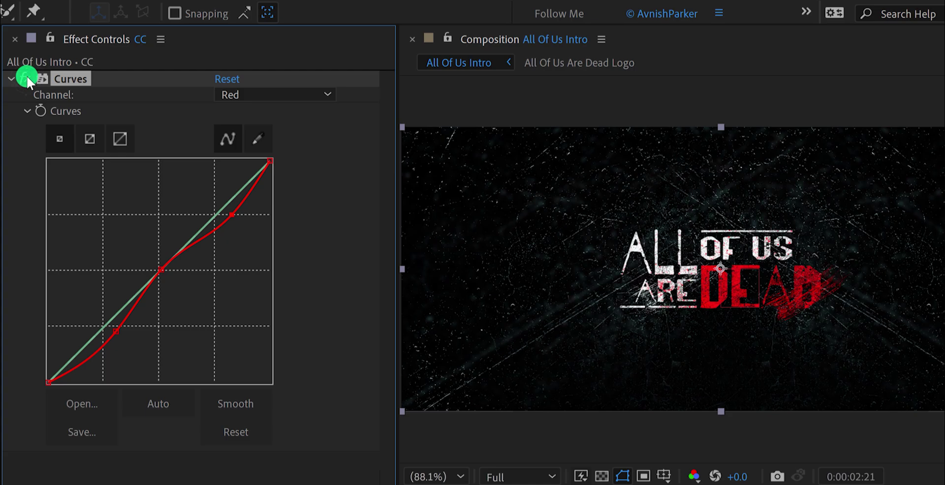
In the Green channel of Curves, raise the midtones slightly while keeping the shadows near the diagonal
{"action": "left_click", "coordinate": [226, 95]}
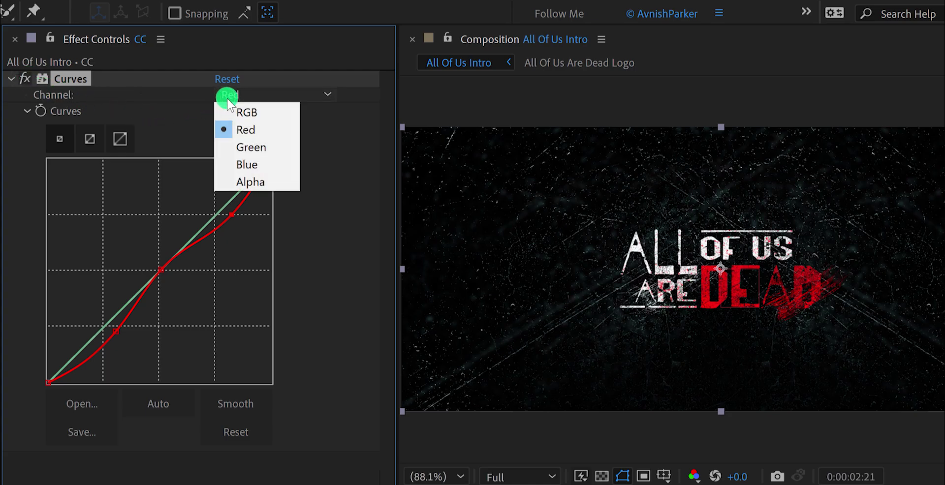
{"action": "left_click", "coordinate": [250, 146]}
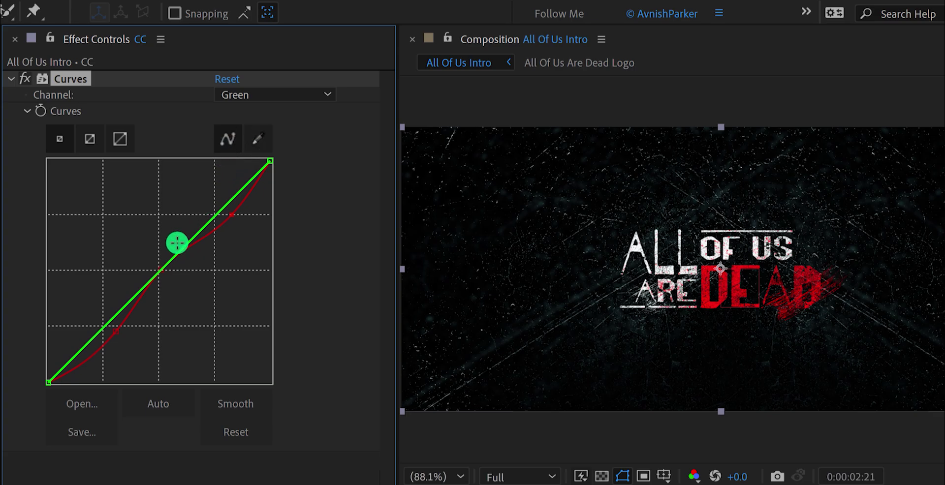
{"action": "left_click_drag", "start_coordinate": [165, 261], "coordinate": [159, 259]}
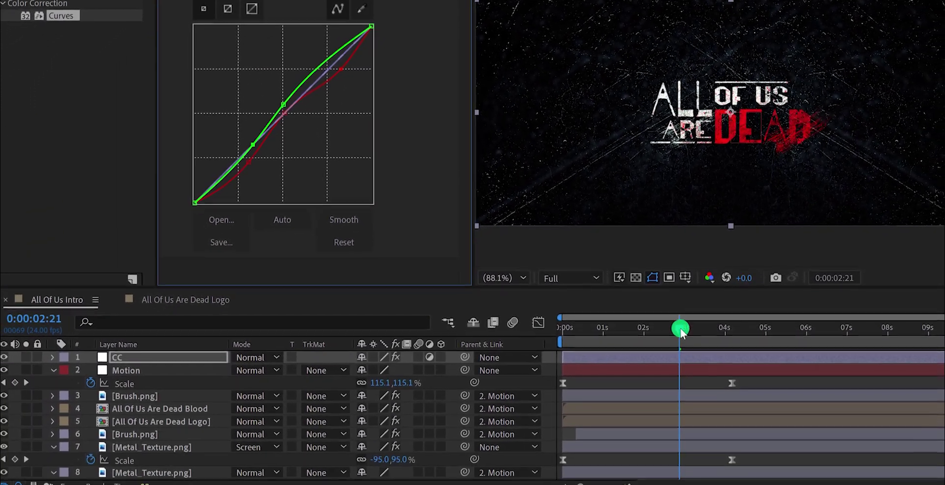
Go to 0:00:04:04 and create a black 1920 x 854 px solid named Transition Map
{"action": "left_click_drag", "start_coordinate": [674, 371], "coordinate": [729, 370]}
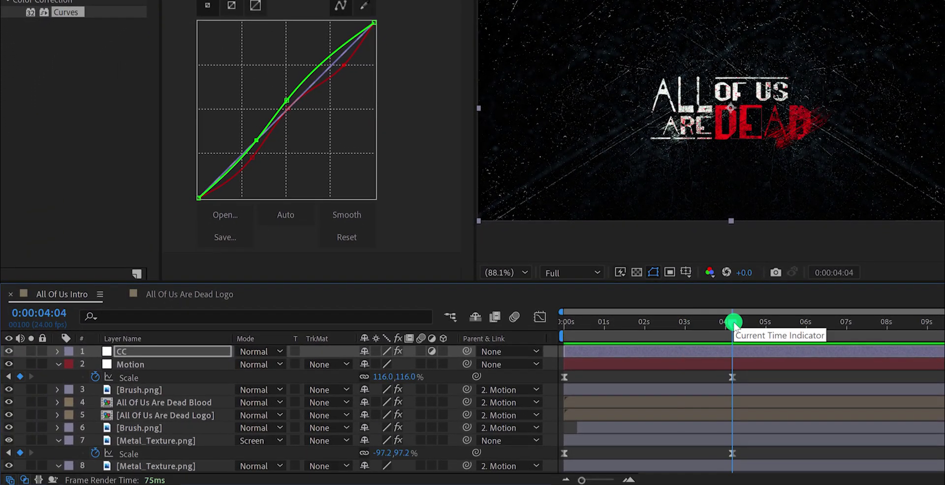
{"action": "right_click", "coordinate": [524, 379]}
{"action": "mouse_move", "coordinate": [625, 236]}
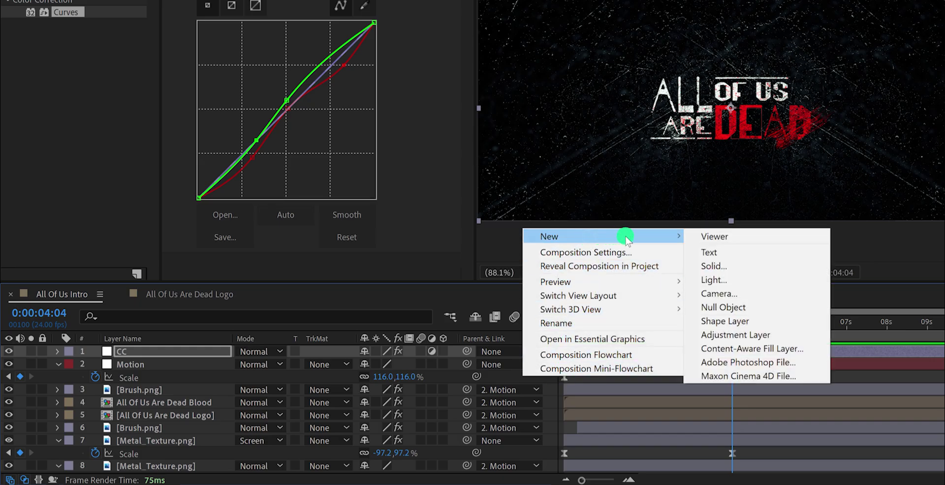
{"action": "left_click", "coordinate": [729, 265]}
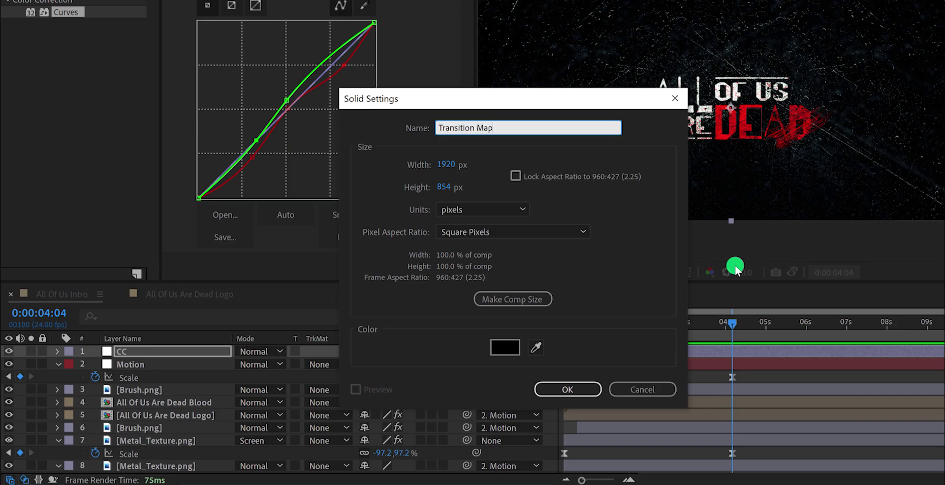
{"action": "key", "text": "Return"}
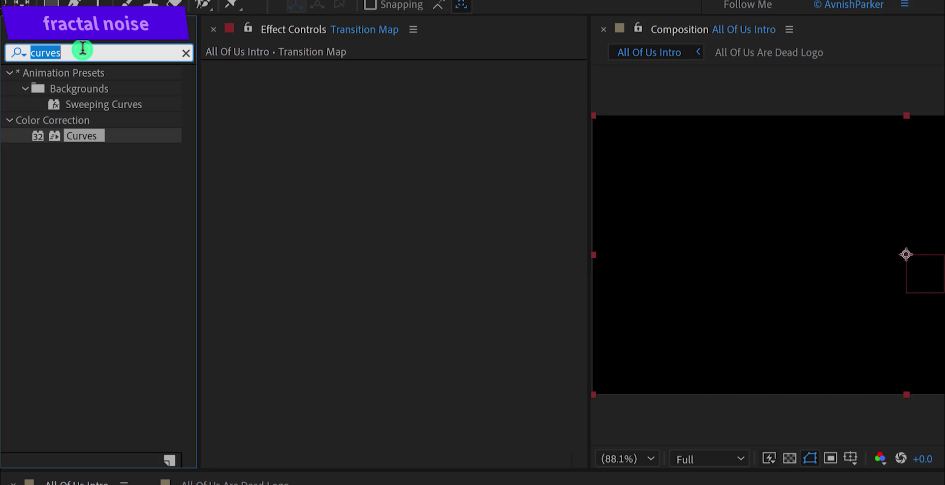
Find the Fractal Noise effect, apply it to the Transition Map layer, and hide that layer
{"action": "type", "text": "noise"}
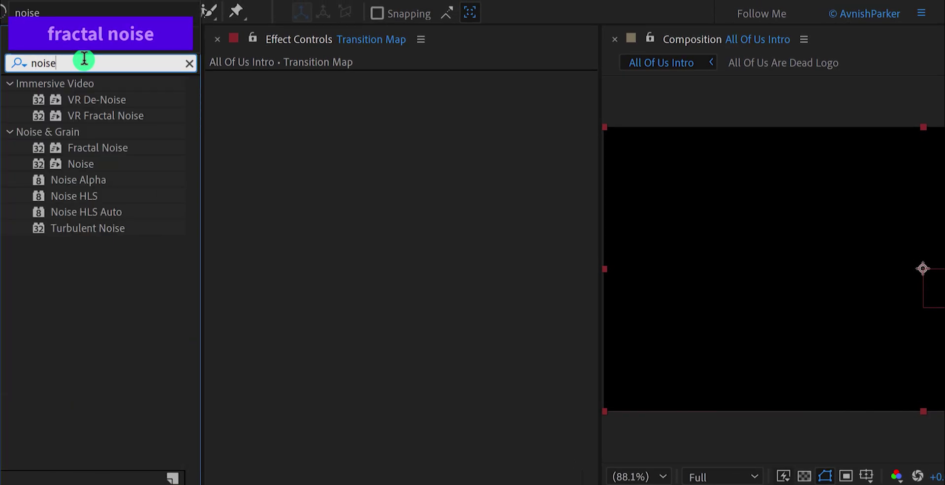
{"action": "left_click_drag", "start_coordinate": [101, 148], "coordinate": [262, 175]}
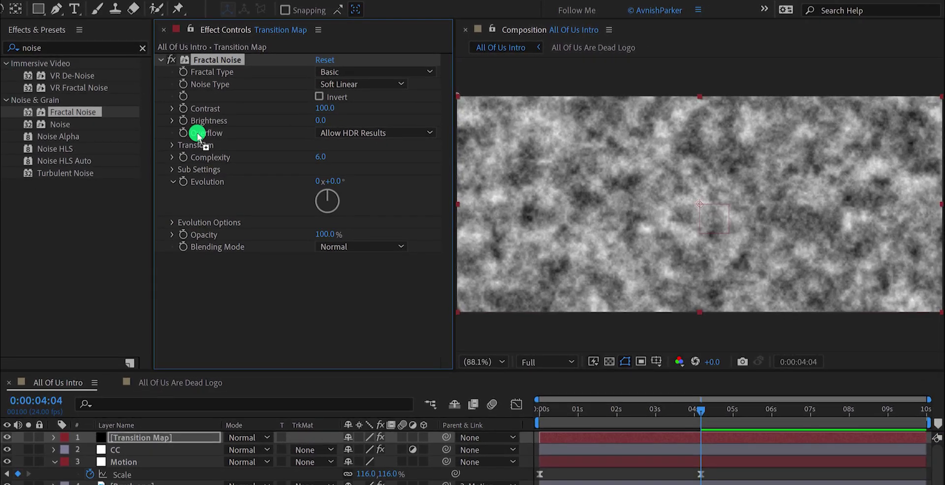
{"action": "left_click", "coordinate": [8, 437]}
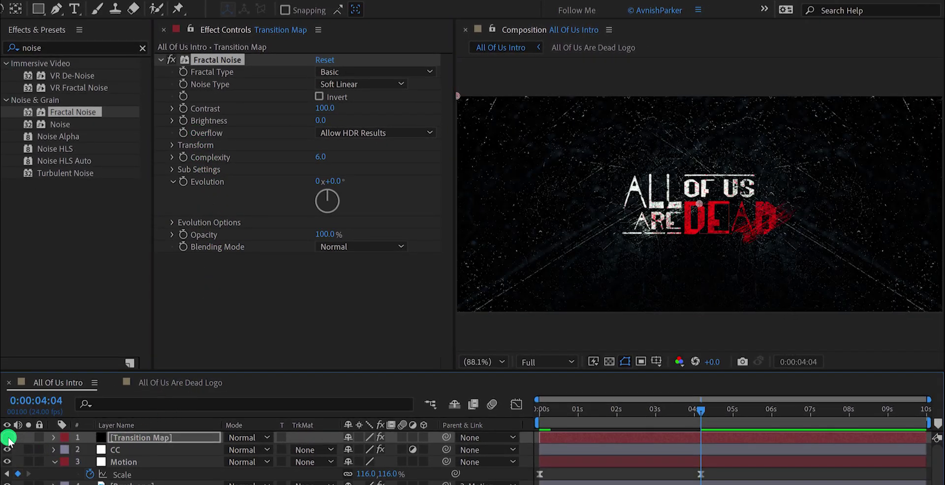
Find the Gradient Wipe transition effect and apply it to the CC adjustment layer beneath the collapsed Curves effect
{"action": "left_click", "coordinate": [129, 455]}
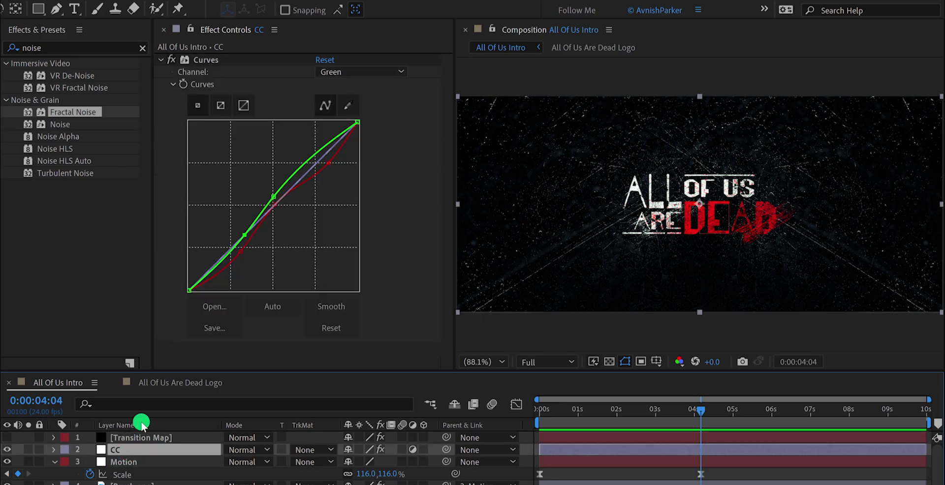
{"action": "left_click", "coordinate": [161, 59]}
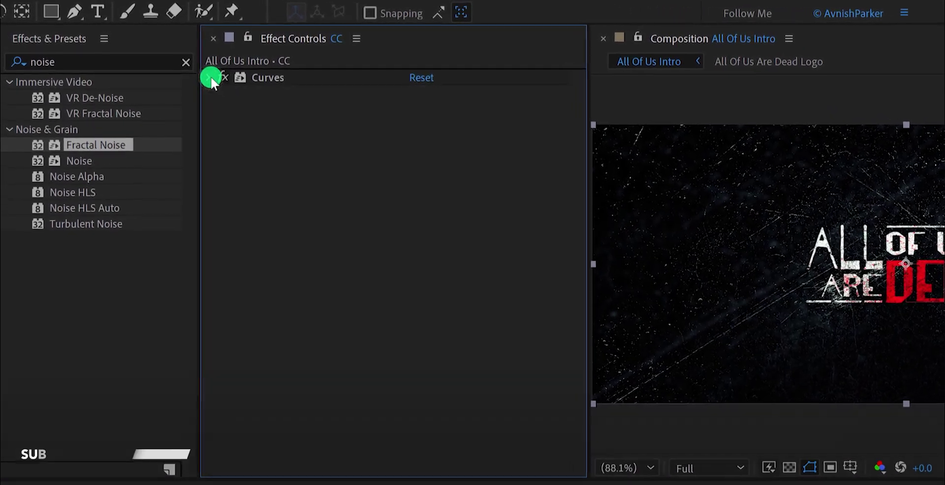
{"action": "left_click", "coordinate": [89, 62]}
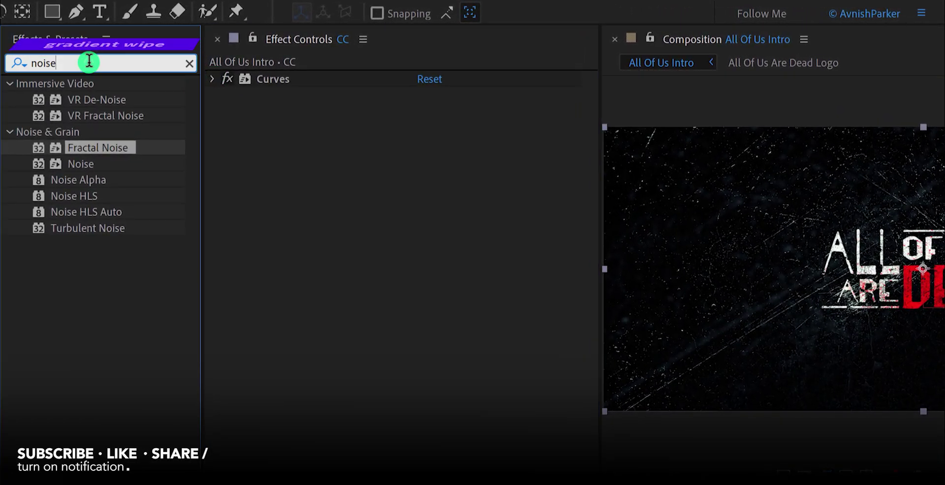
{"action": "double_click", "coordinate": [89, 62]}
{"action": "type", "text": "gr"}
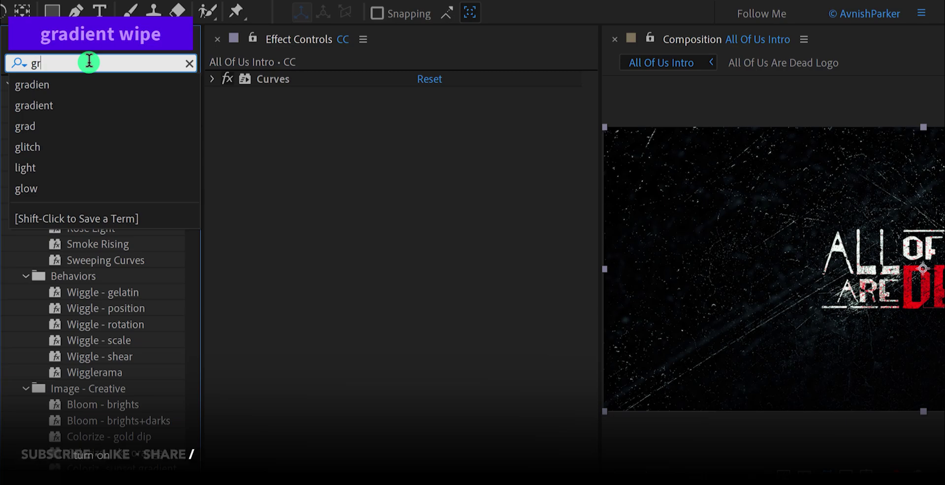
{"action": "type", "text": "adi"}
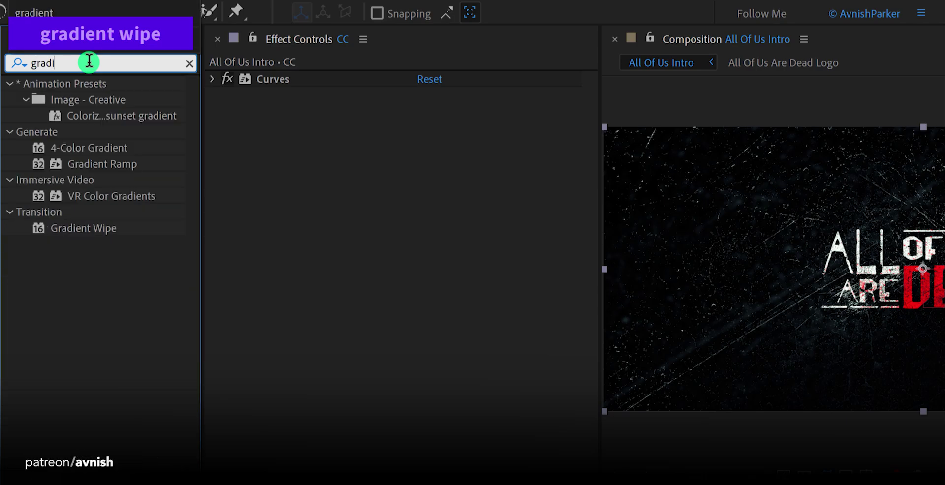
{"action": "type", "text": "en"}
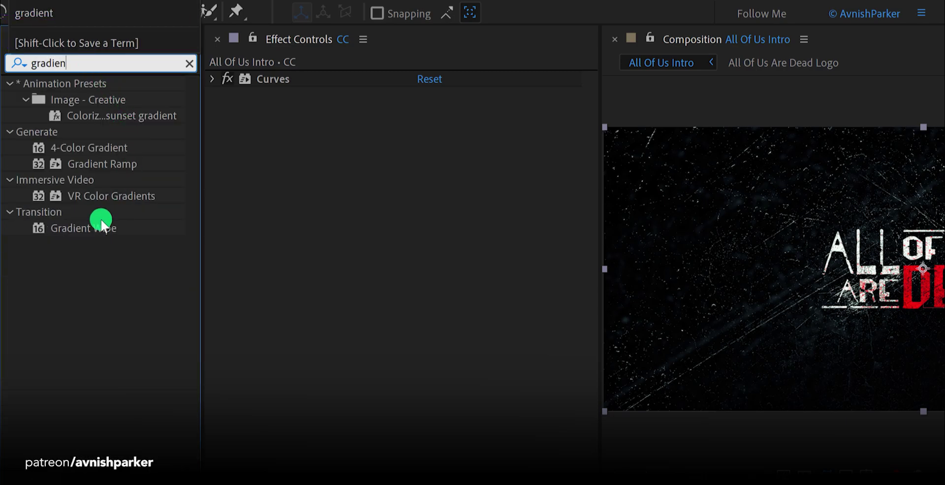
{"action": "left_click_drag", "start_coordinate": [101, 224], "coordinate": [312, 229]}
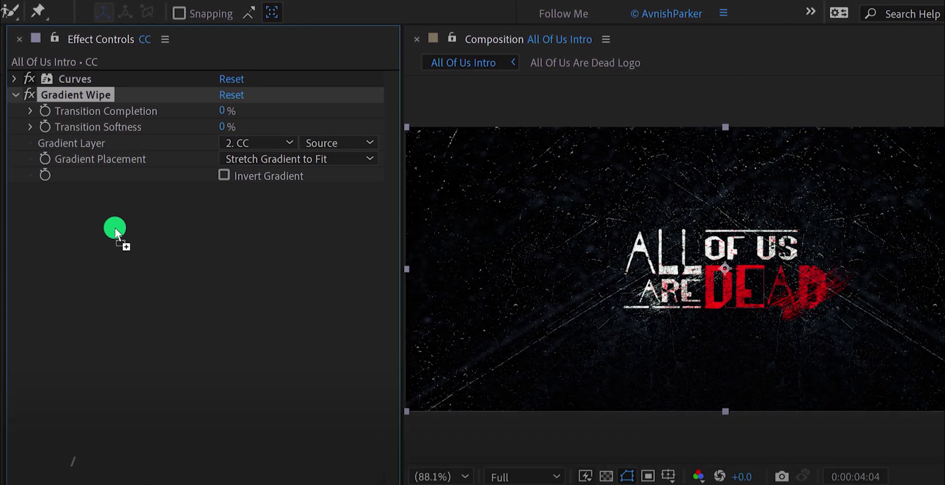
Set Gradient Wipe to use the Transition Map layer with Effects & Masks, 50% Transition Softness and 0% Transition Completion
{"action": "left_click", "coordinate": [261, 141]}
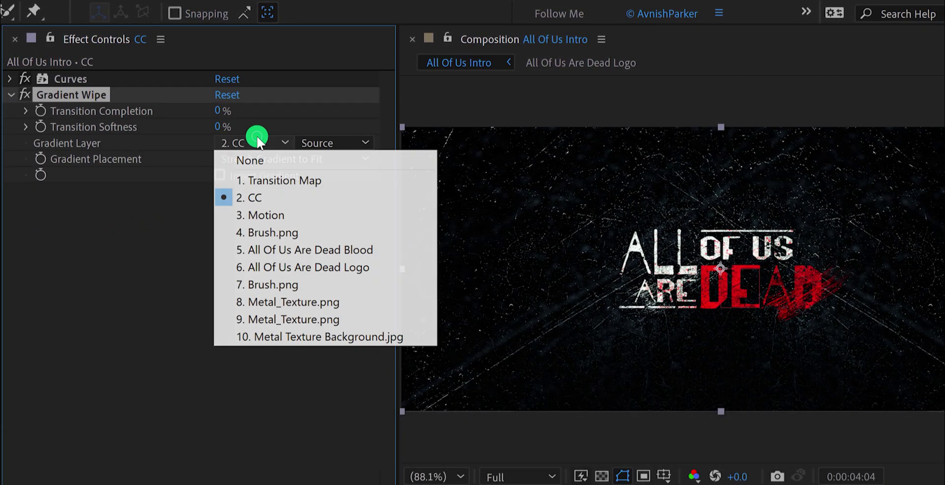
{"action": "left_click", "coordinate": [301, 180]}
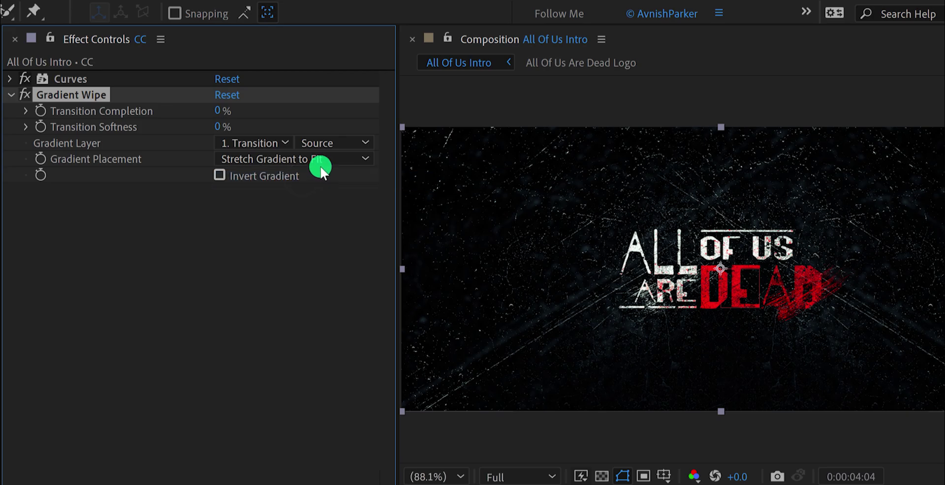
{"action": "left_click", "coordinate": [337, 142]}
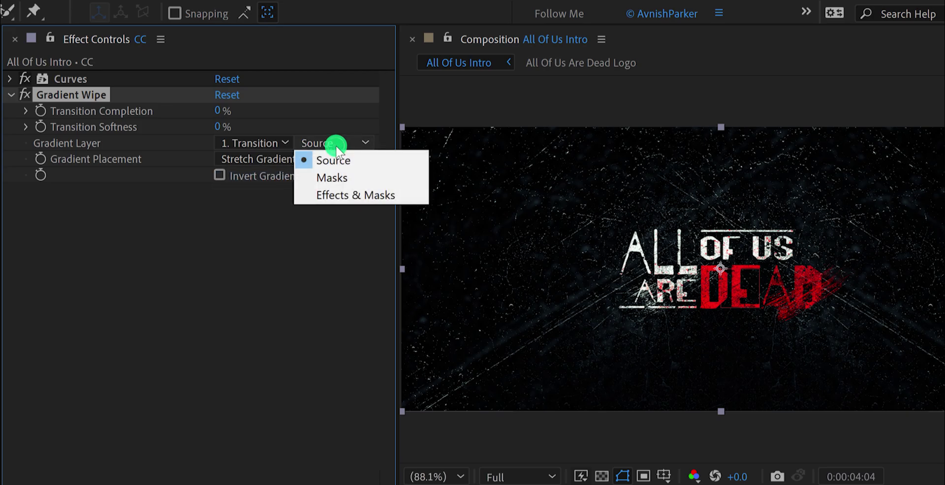
{"action": "left_click", "coordinate": [360, 196]}
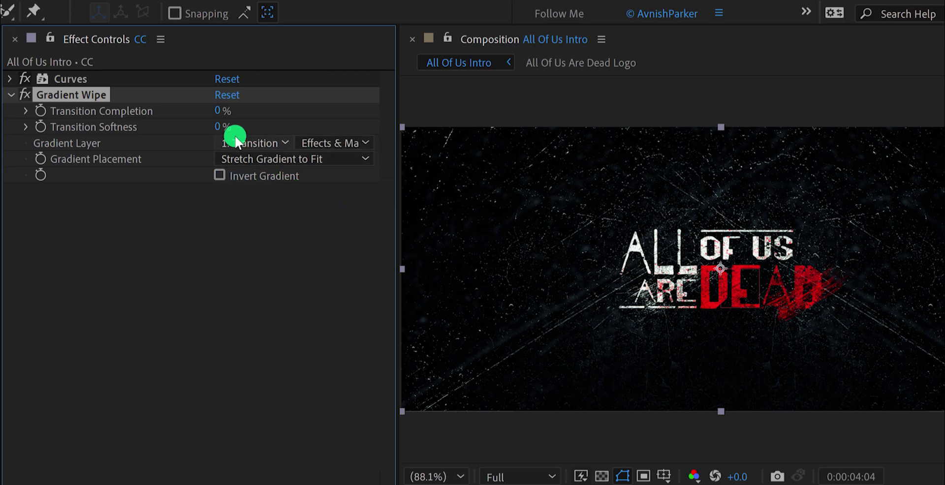
{"action": "left_click_drag", "start_coordinate": [222, 112], "coordinate": [273, 115]}
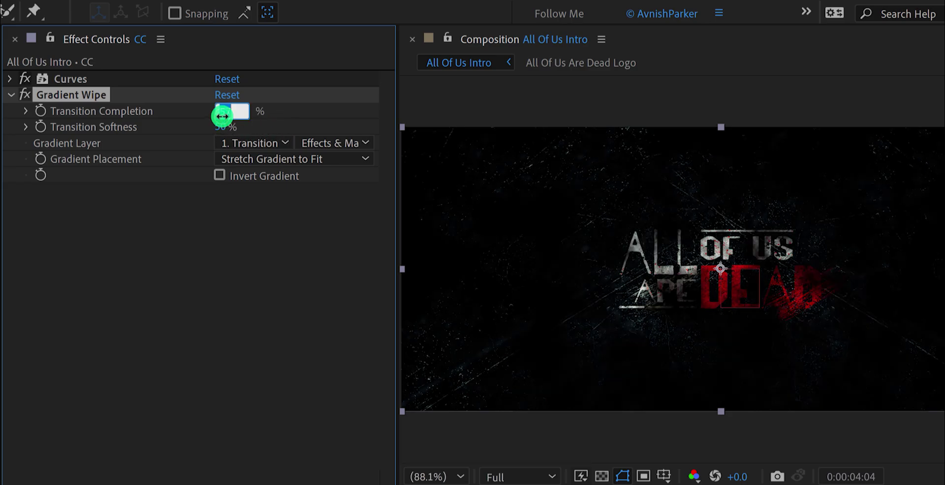
{"action": "key", "text": "Return"}
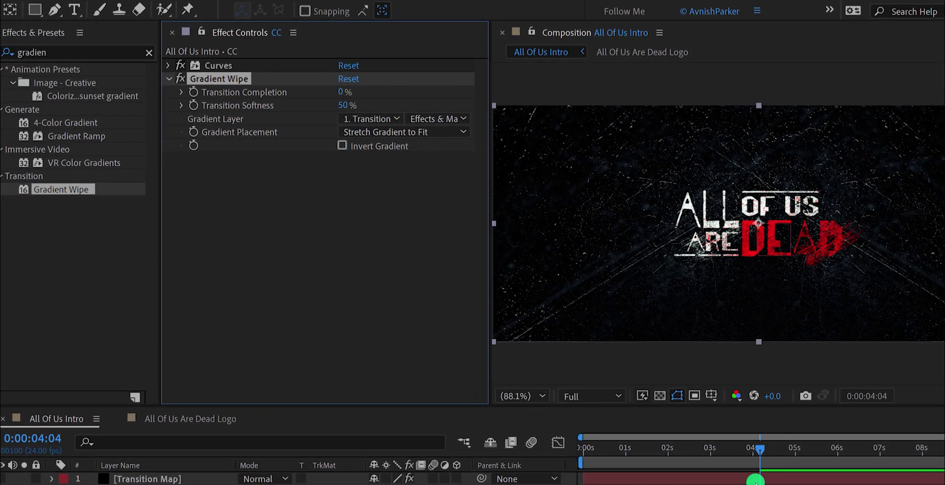
Keyframe Gradient Wipe's Transition Completion at 0% at 0:00:03:17 and 100% at 0:00:05:01
{"action": "left_click_drag", "start_coordinate": [742, 449], "coordinate": [740, 451]}
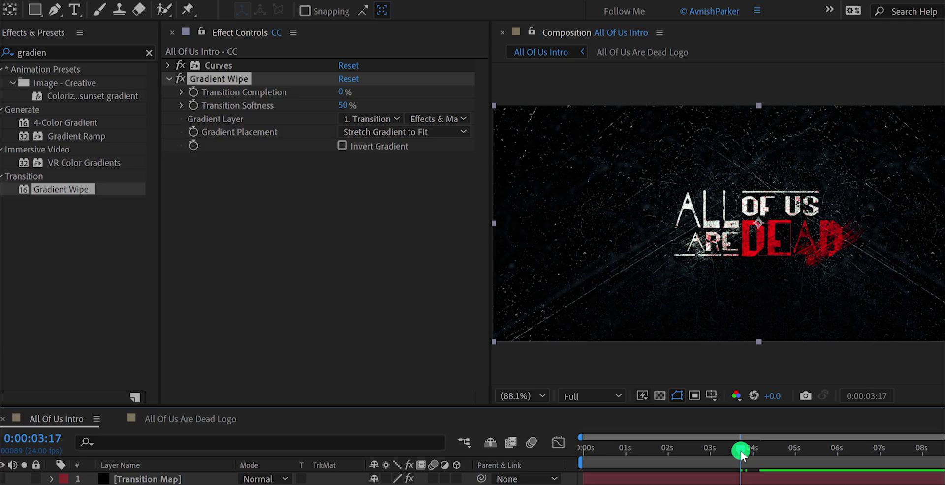
{"action": "left_click", "coordinate": [517, 323]}
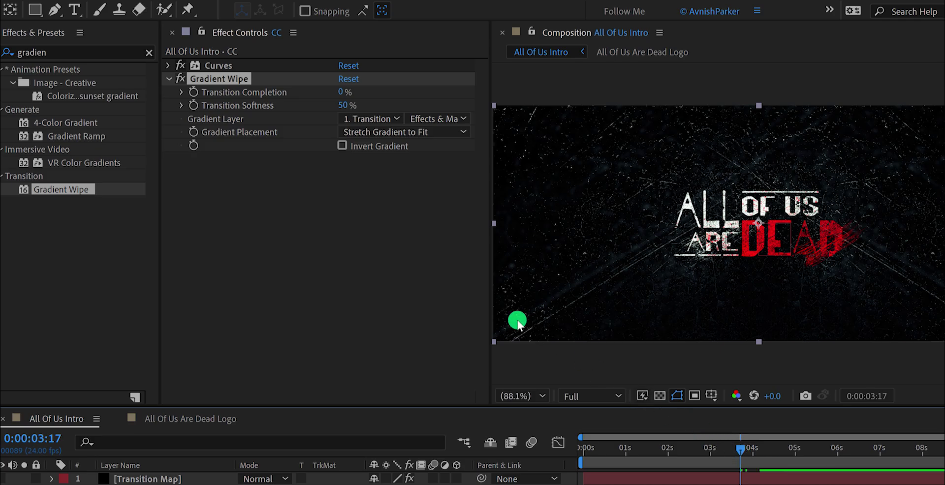
{"action": "left_click", "coordinate": [192, 93]}
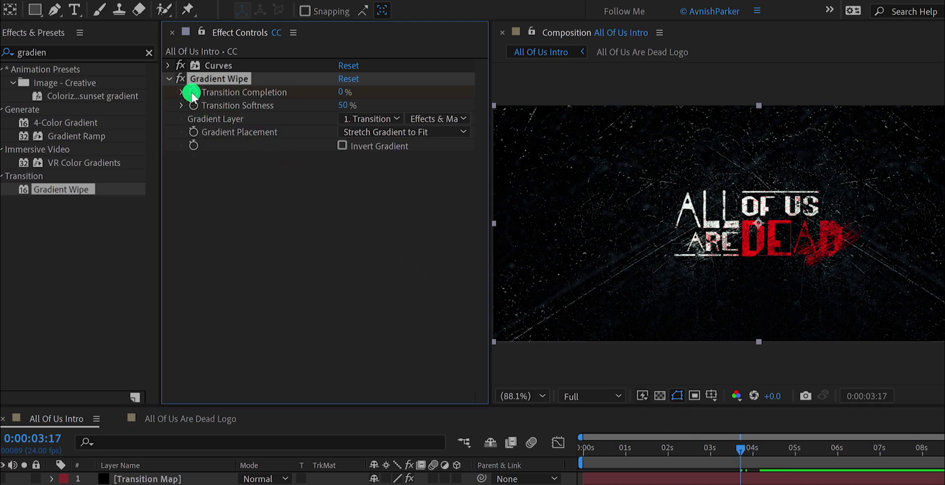
{"action": "left_click", "coordinate": [797, 454]}
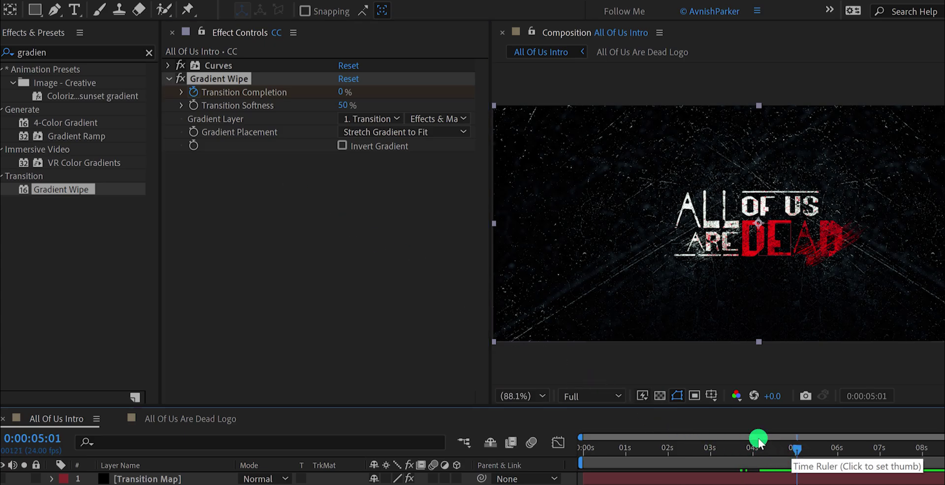
{"action": "left_click", "coordinate": [340, 93]}
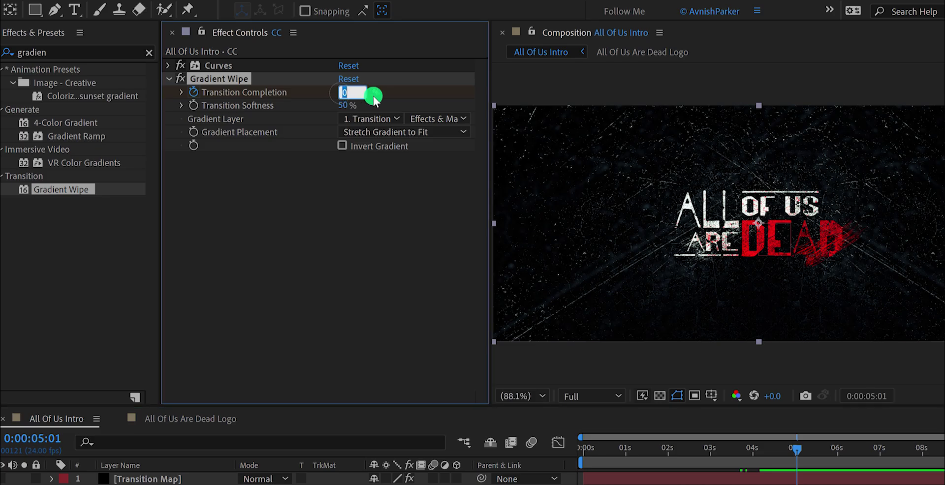
{"action": "type", "text": "100"}
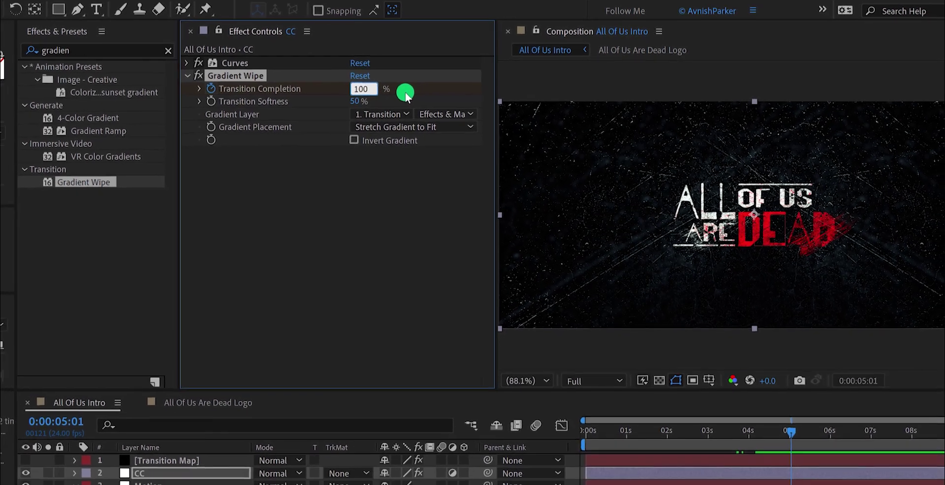
{"action": "key", "text": "Return"}
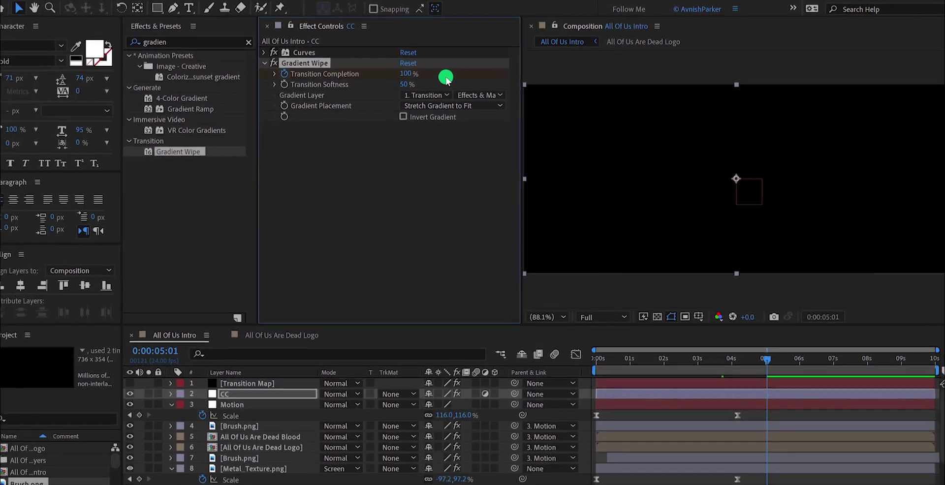
Reveal the CC layer's keyframes, apply Easy Ease to both Transition Completion keyframes, and preview the animation
{"action": "key", "text": "u"}
{"action": "key", "text": "u"}
{"action": "key", "text": "u"}
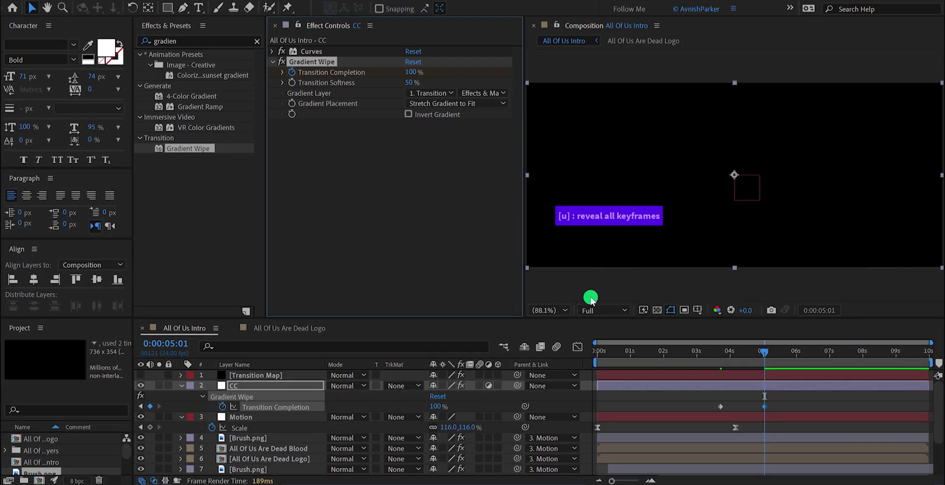
{"action": "left_click_drag", "start_coordinate": [769, 400], "coordinate": [719, 412]}
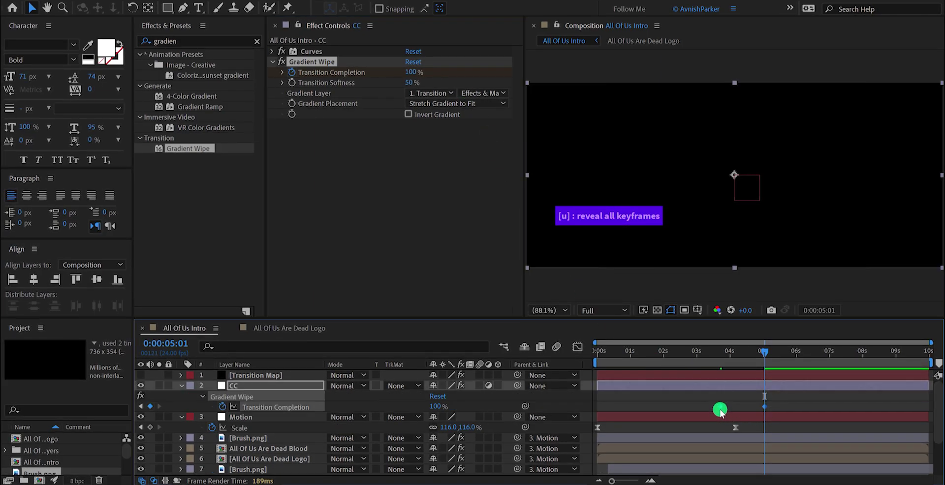
{"action": "right_click", "coordinate": [720, 407]}
{"action": "mouse_move", "coordinate": [742, 401]}
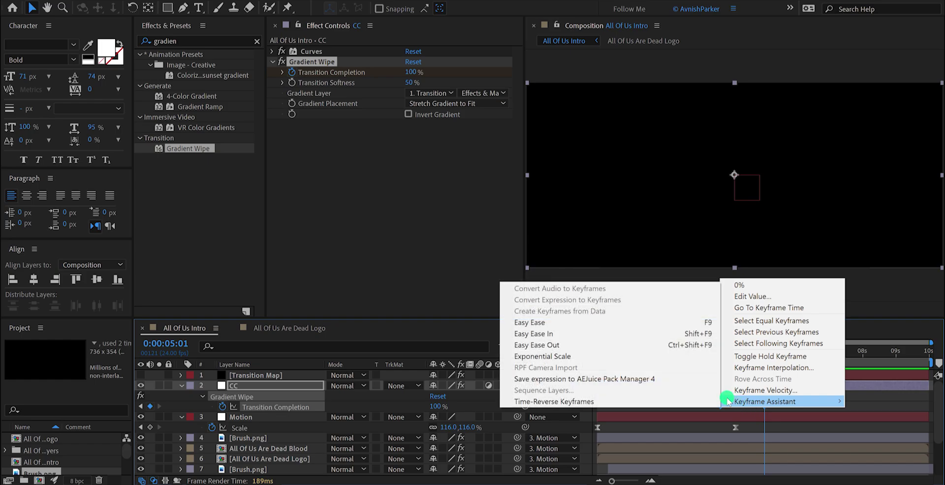
{"action": "left_click", "coordinate": [619, 324]}
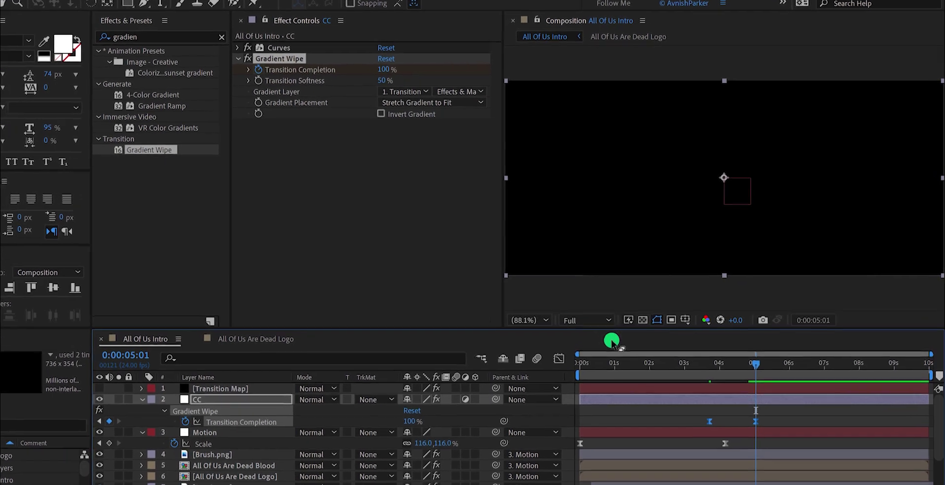
{"action": "key", "text": "space"}
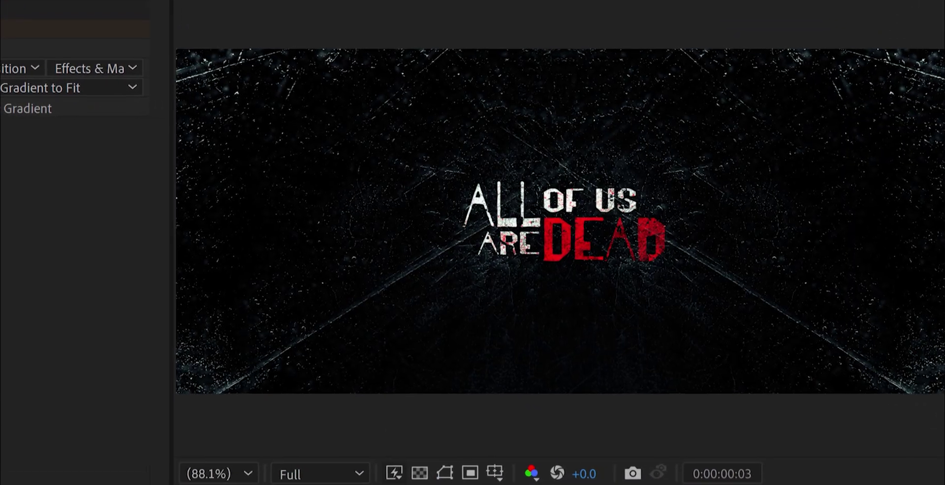